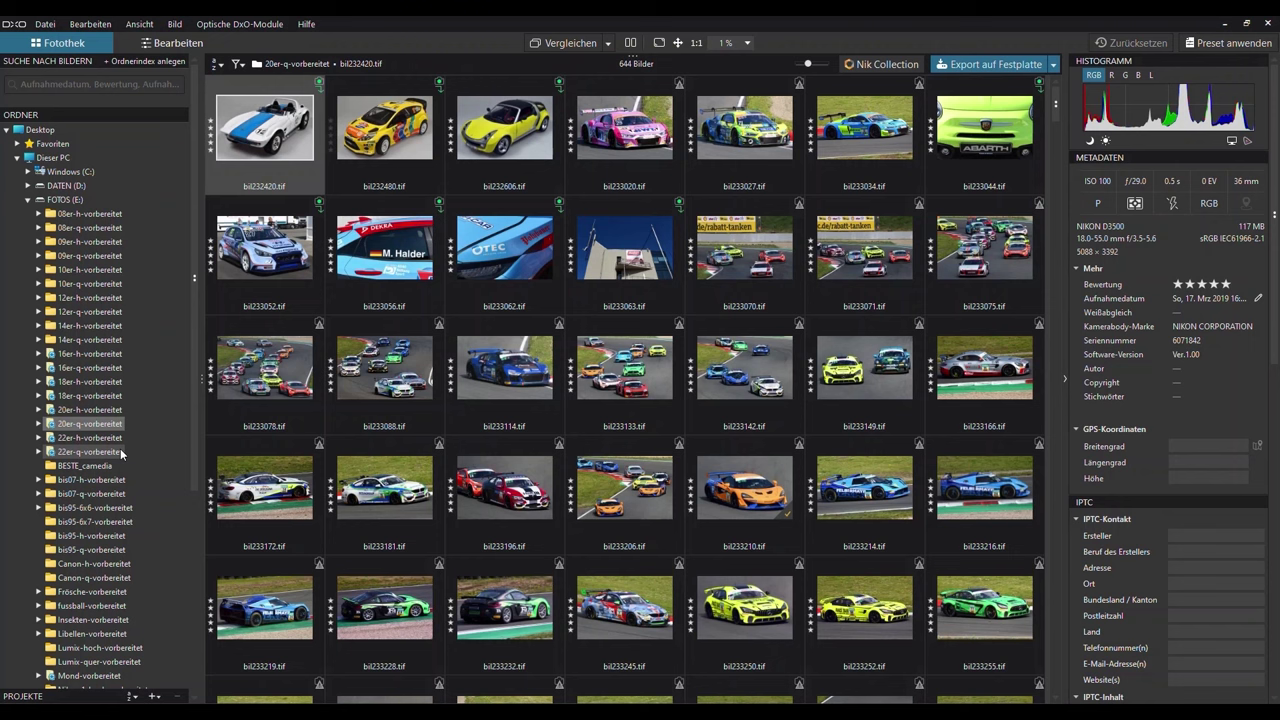
# Reload the 20er-q-vorbereitet folder and select the four Nikon D3500 modules and the D850 + AF-S NIKKOR 24-70mm f/2.8E ED VR module for download.
pyautogui.click(93, 452)
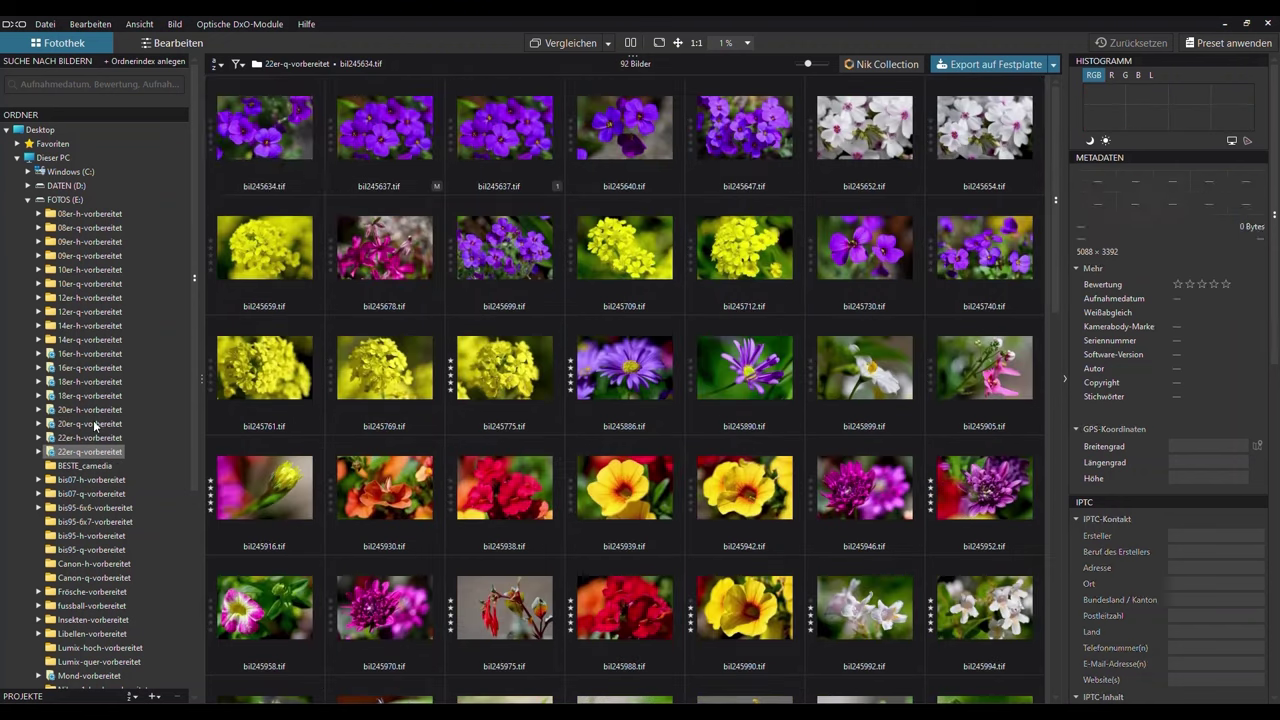
pyautogui.click(94, 424)
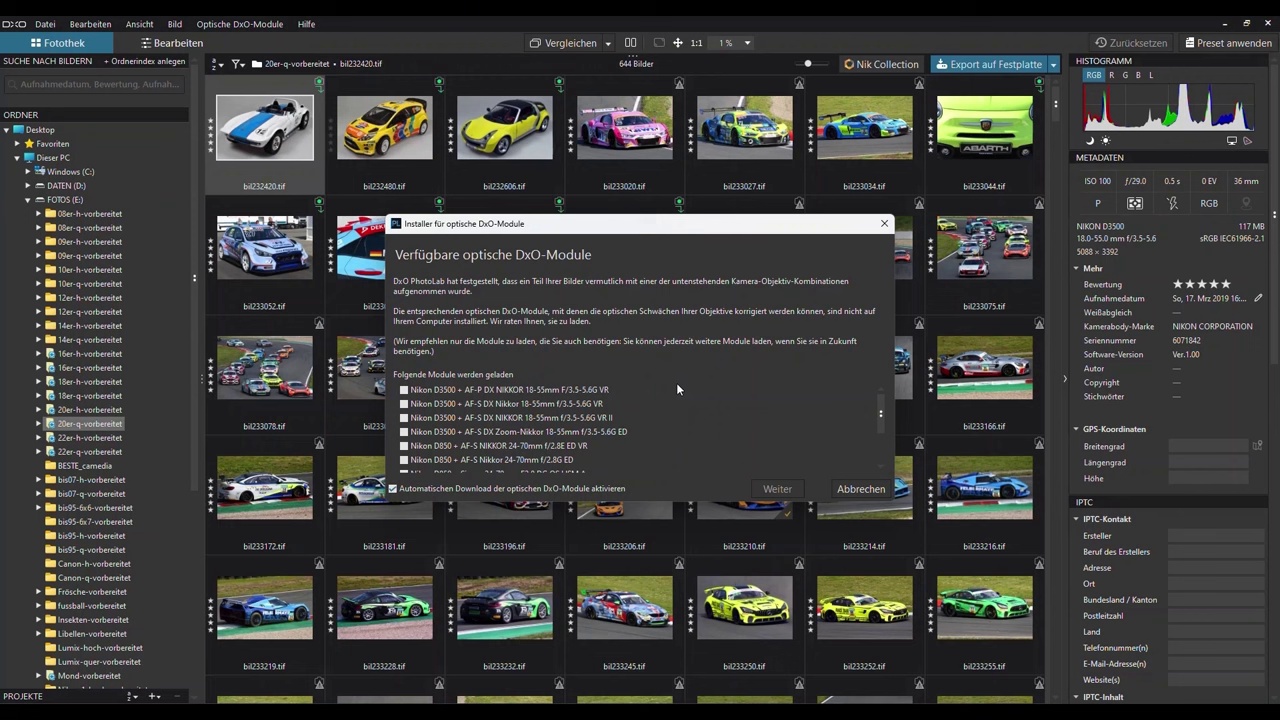
pyautogui.click(404, 390)
pyautogui.click(404, 404)
pyautogui.click(404, 418)
pyautogui.click(404, 432)
pyautogui.click(404, 446)
pyautogui.scroll(-1, 428, 424)
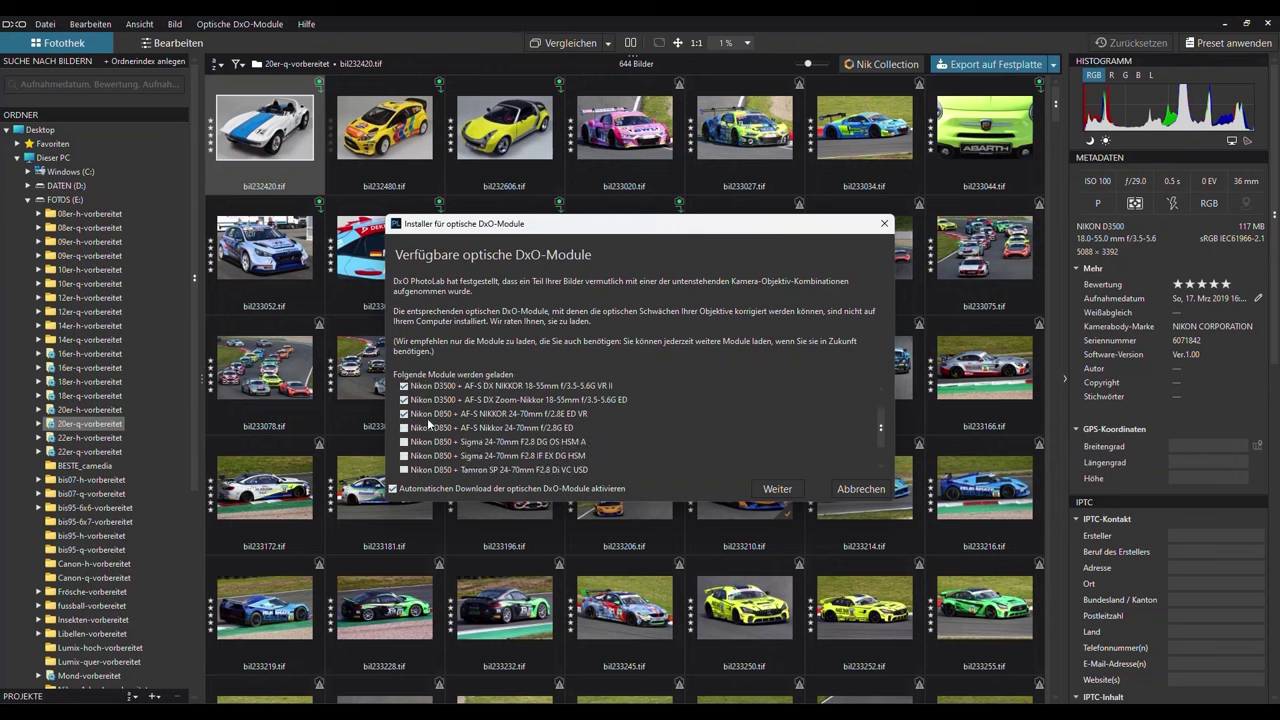
# Select the remaining Nikon D850 modules for Nikkor, Sigma, Tamron and Tokina 24-70mm lenses and install all selected modules.
pyautogui.scroll(-1, 428, 424)
pyautogui.click(404, 395)
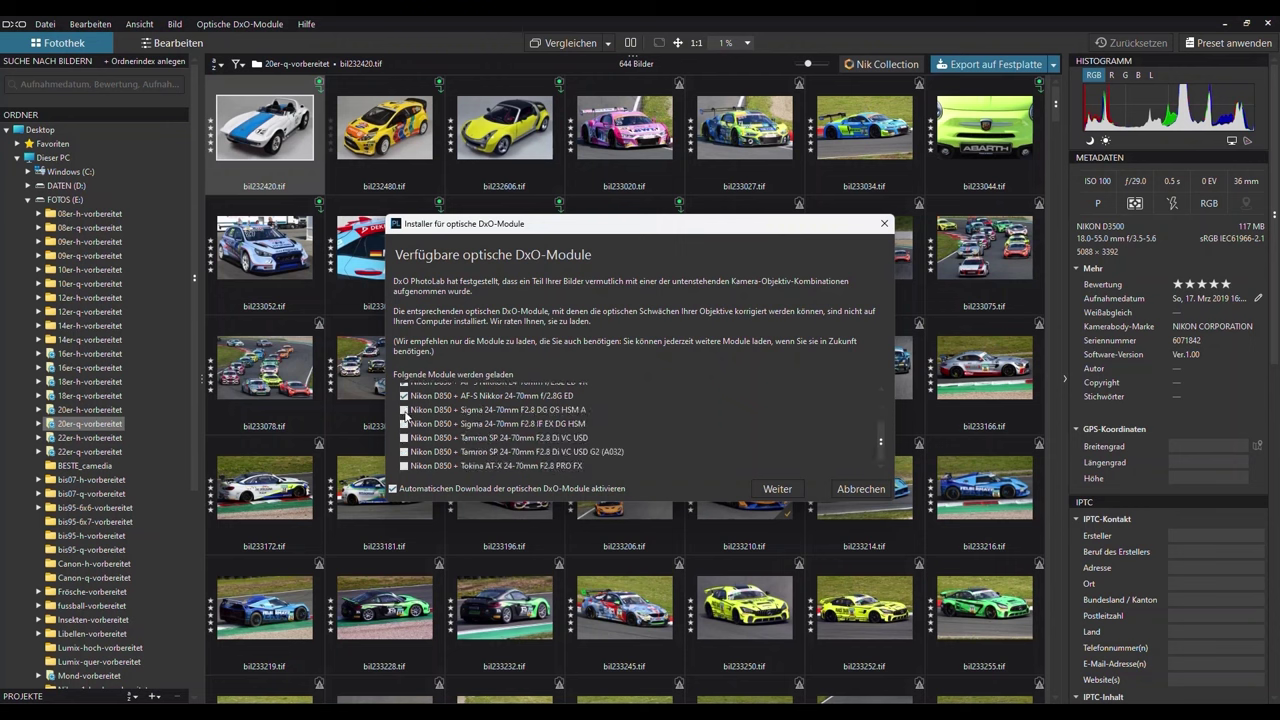
pyautogui.click(404, 410)
pyautogui.click(404, 424)
pyautogui.click(405, 439)
pyautogui.click(405, 452)
pyautogui.click(405, 466)
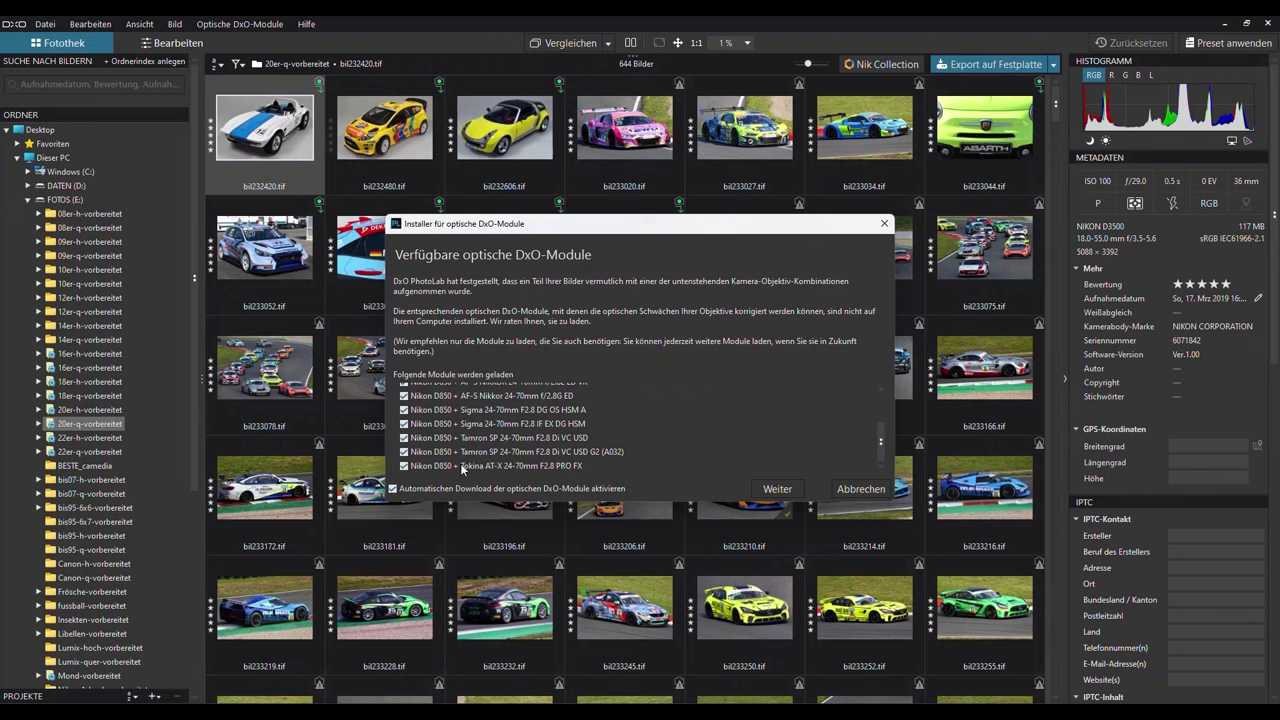
pyautogui.click(778, 489)
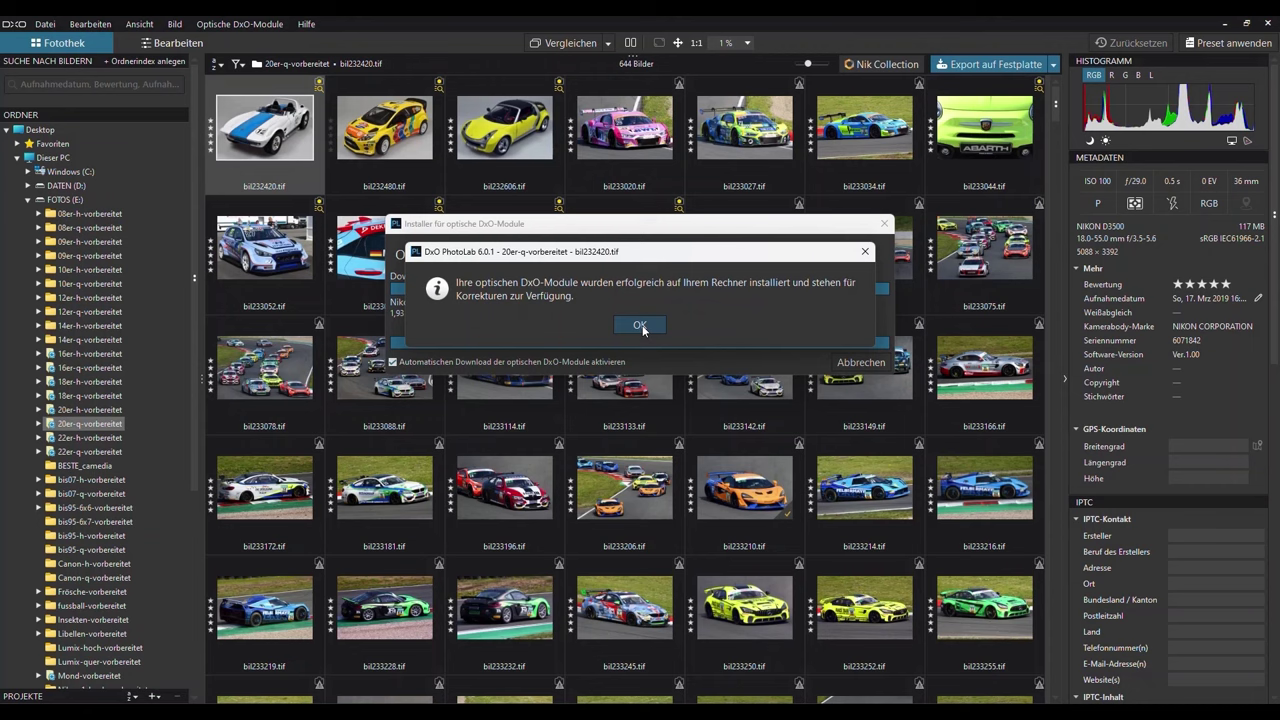
pyautogui.click(640, 326)
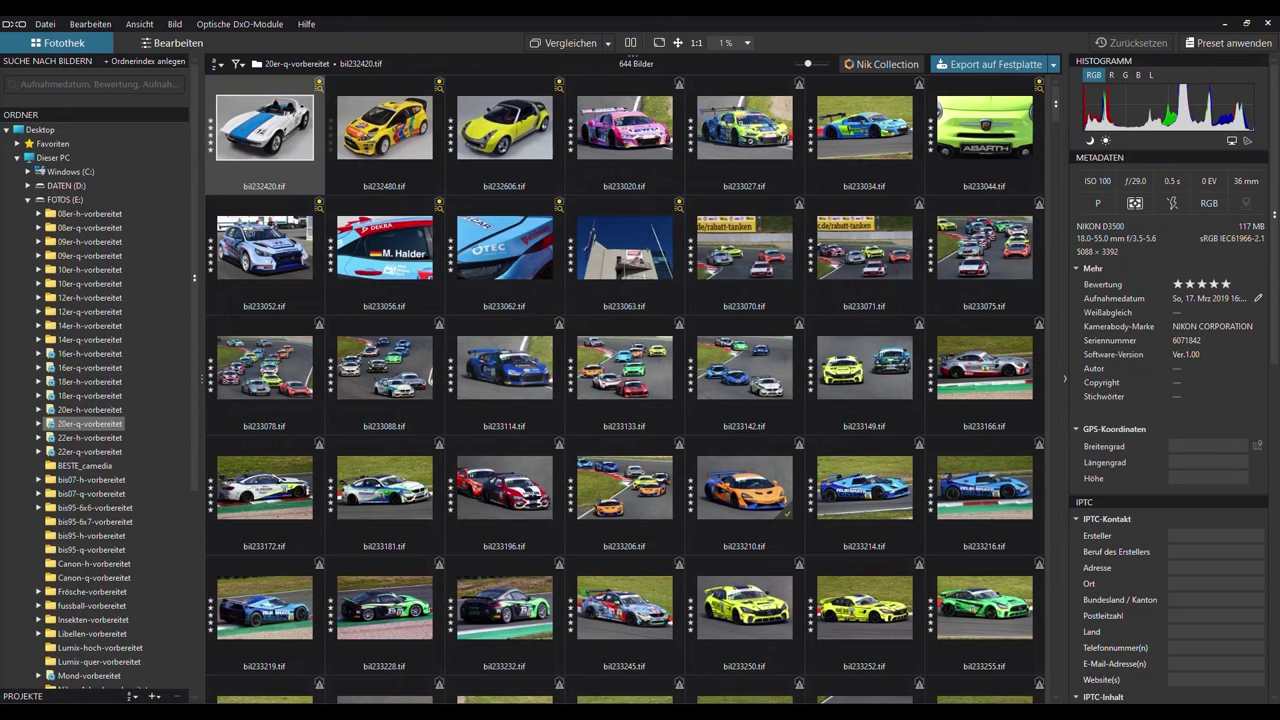
# Examine the CAF files in the DxO PhotoLab 6 Modules folder in File Explorer and the list of installed optical DxO modules.
pyautogui.click(600, 643)
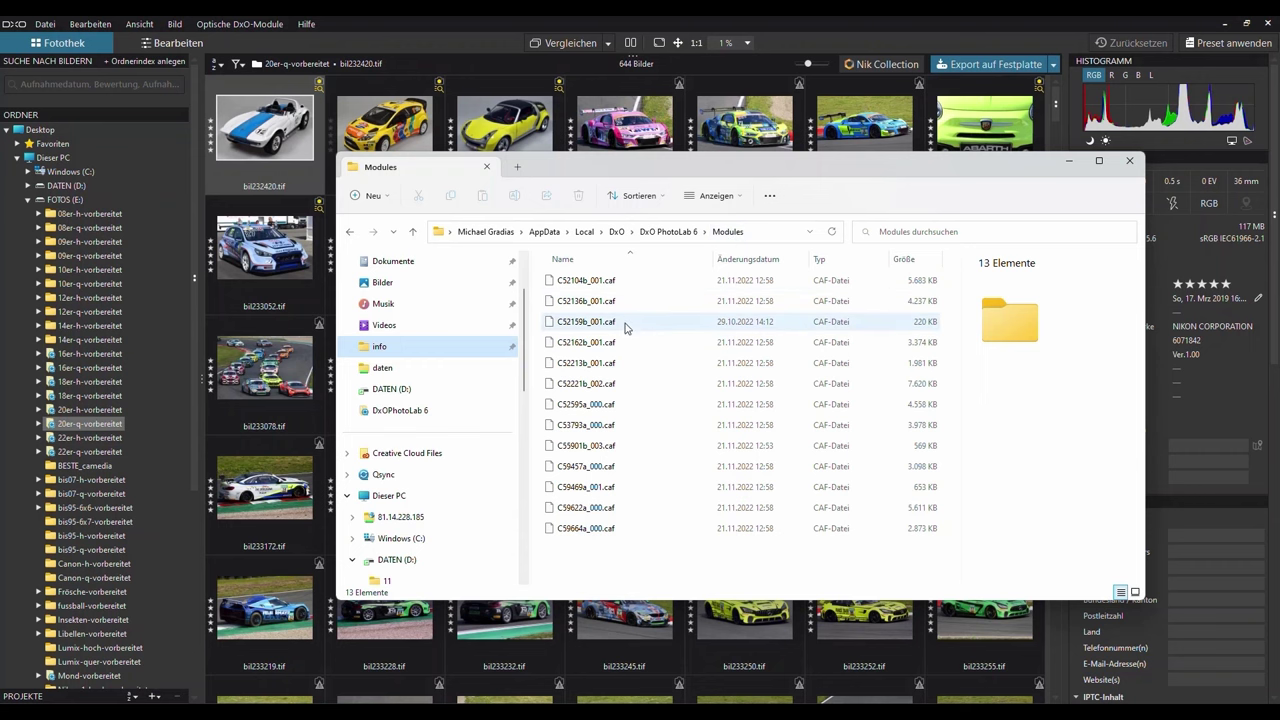
pyautogui.click(472, 22)
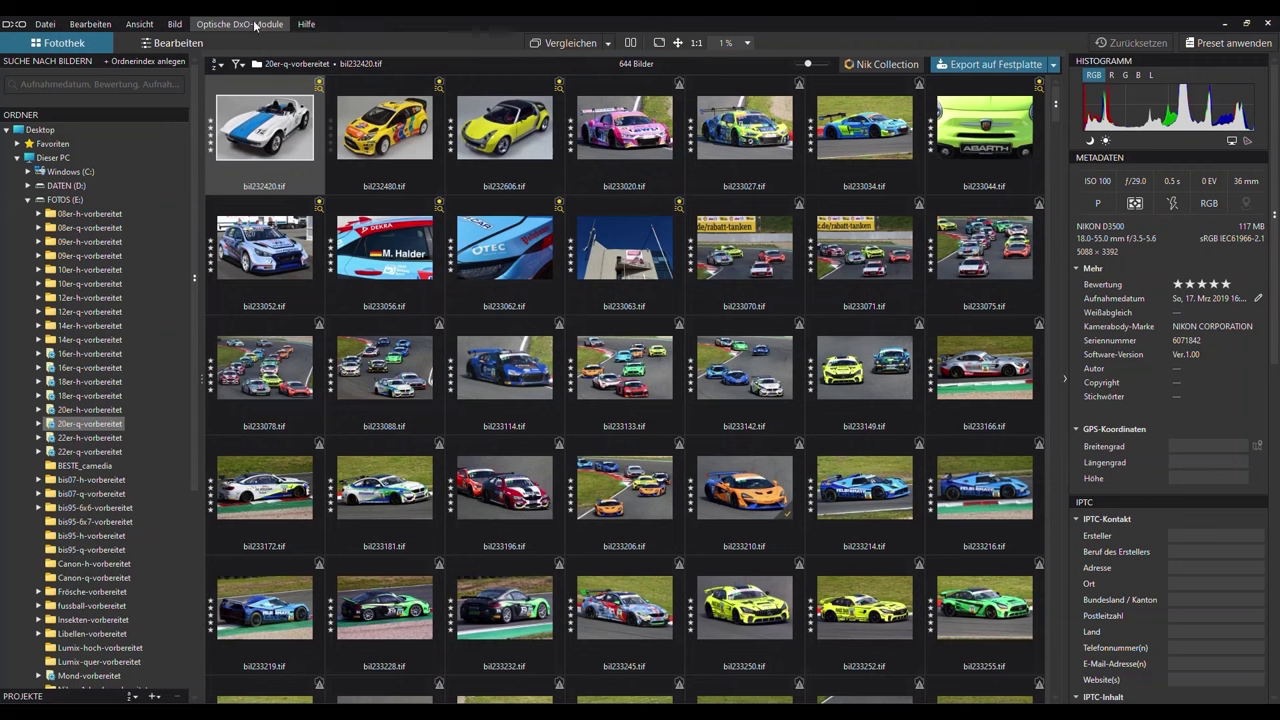
pyautogui.click(255, 24)
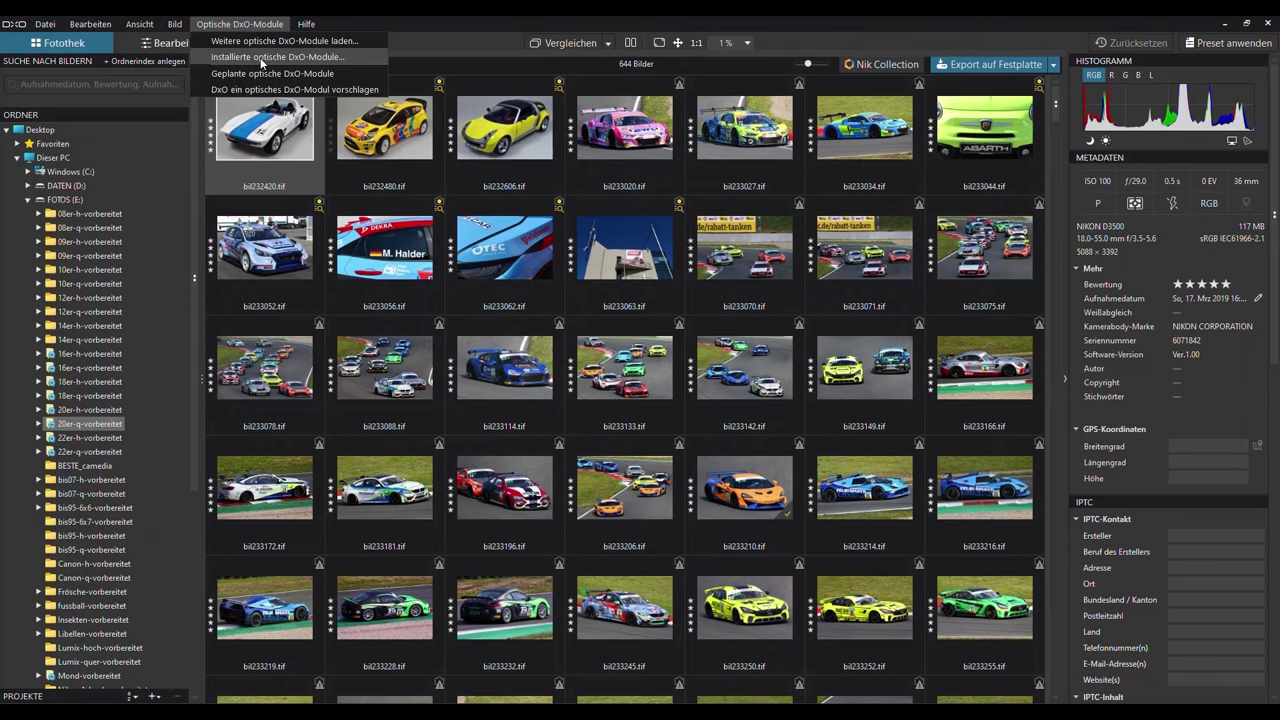
pyautogui.click(262, 57)
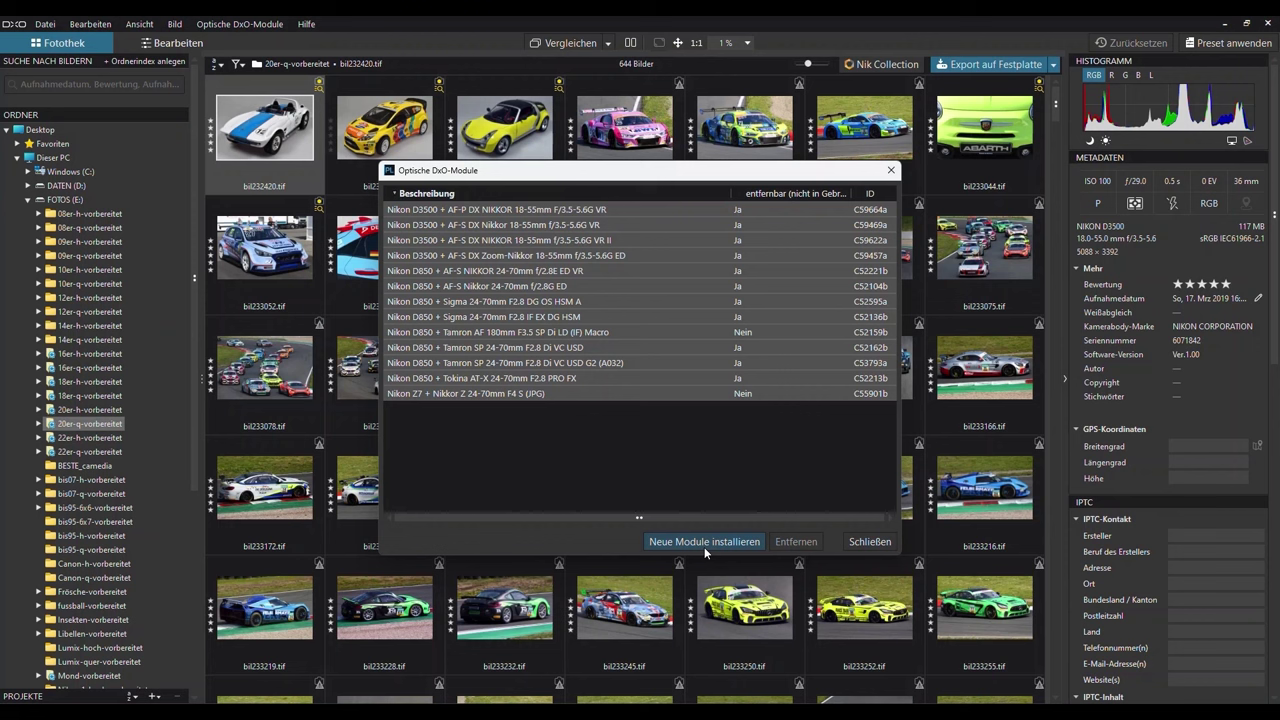
pyautogui.click(592, 391)
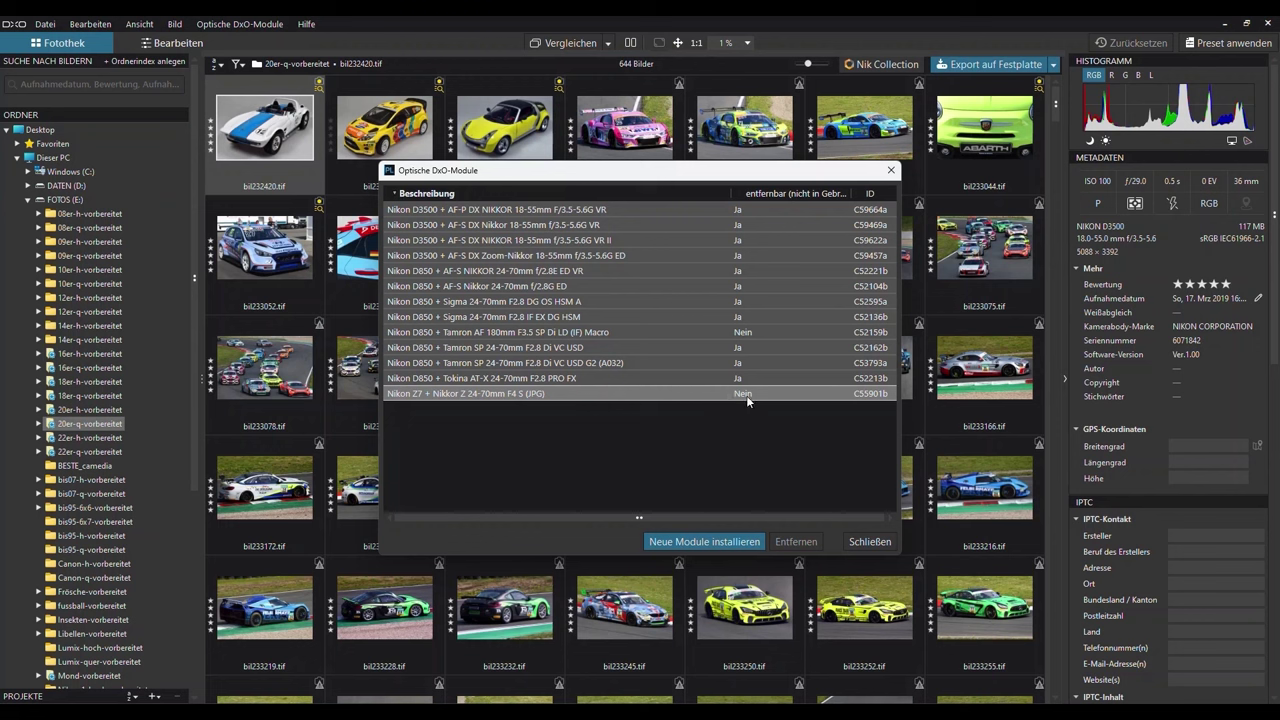
pyautogui.click(869, 543)
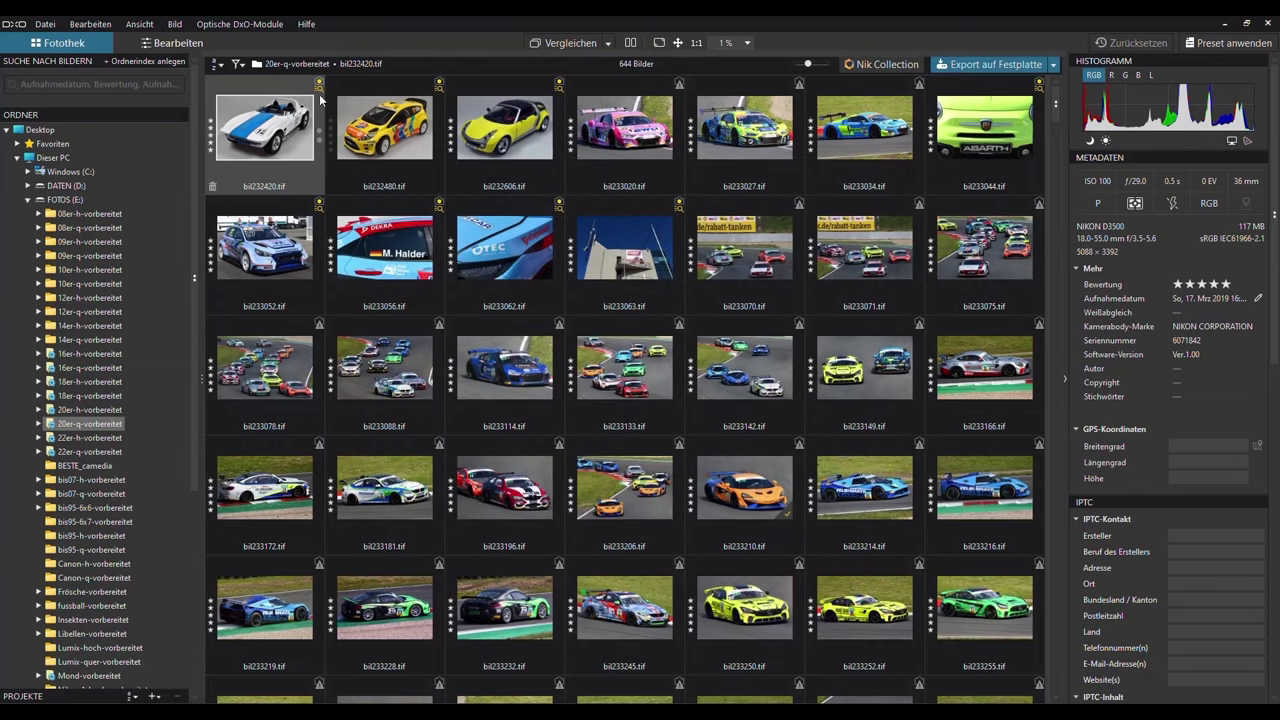
# Assign the AF-S DX Nikkor 18-55mm f/3.5-5.6G VR lens to bil232420.tif and all images in the folder with the same ambiguity.
pyautogui.moveTo(320, 94)
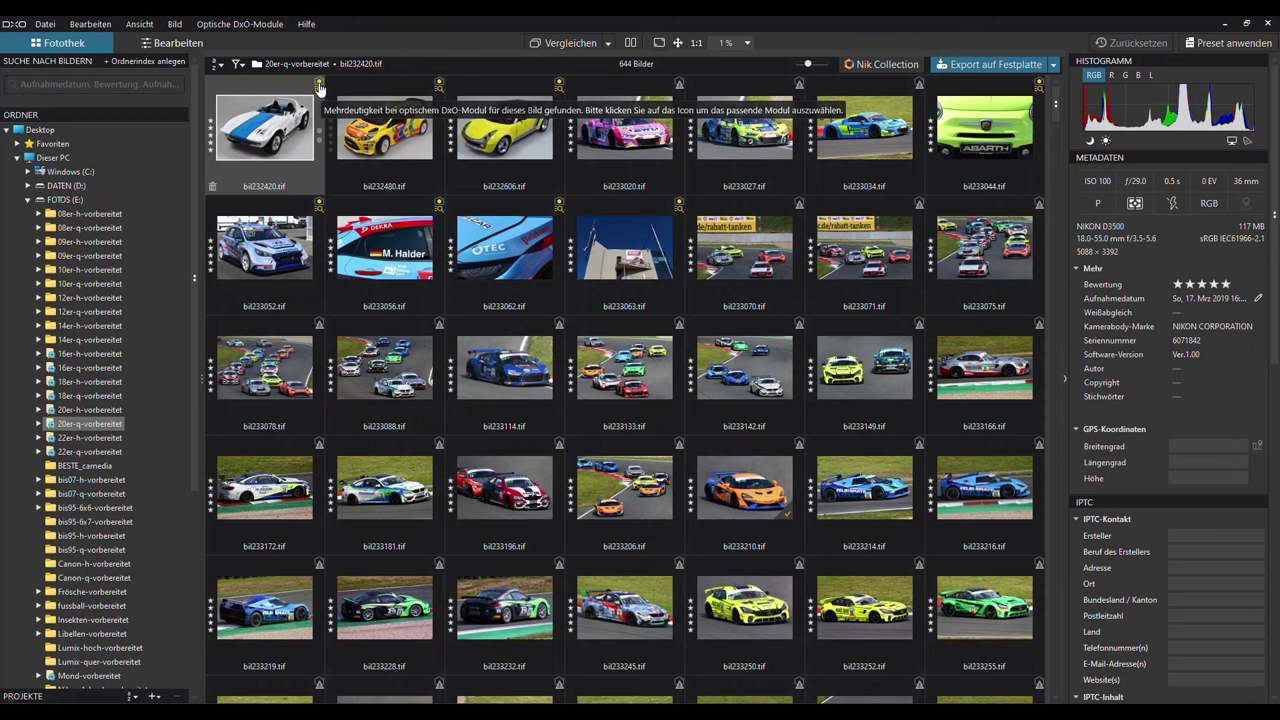
pyautogui.click(319, 86)
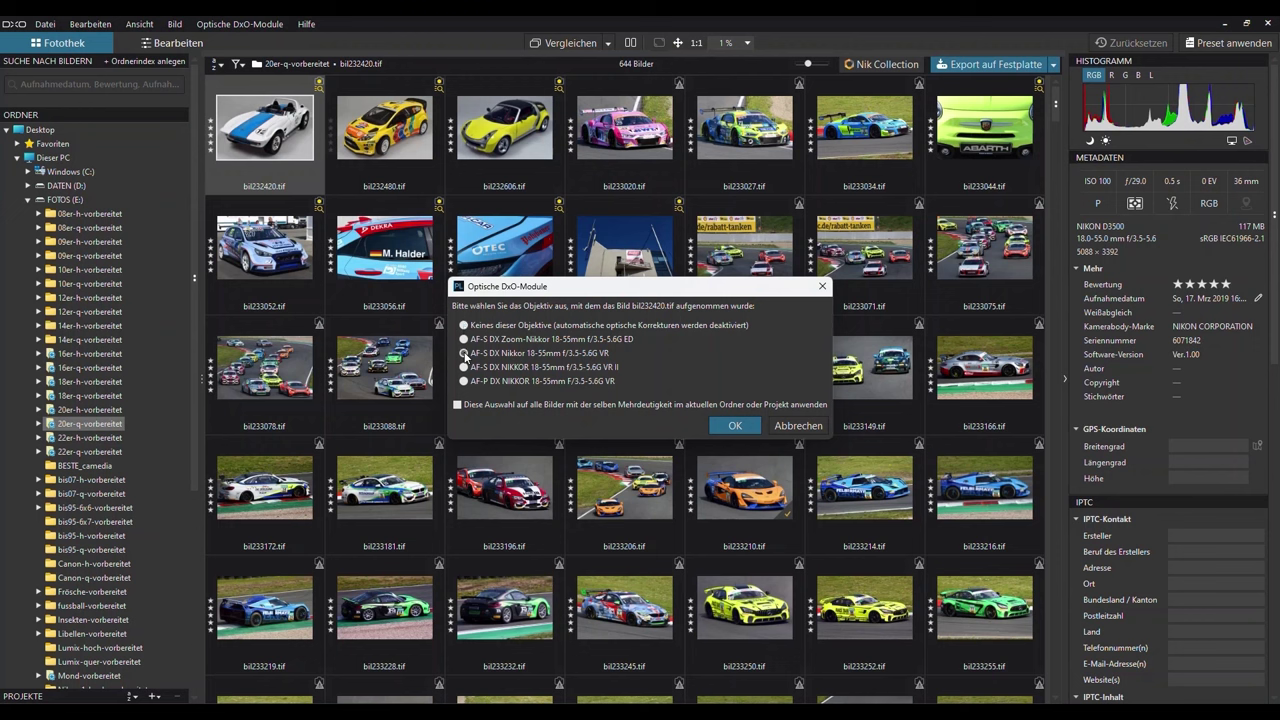
pyautogui.click(464, 355)
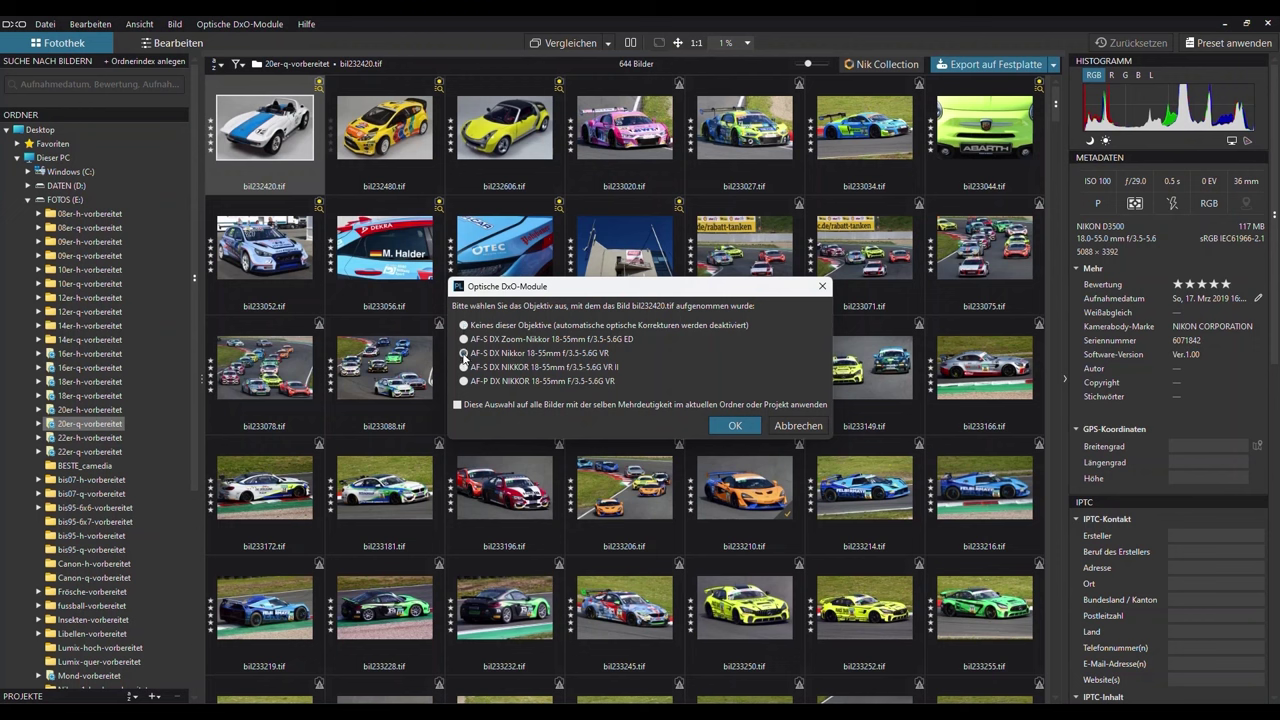
pyautogui.click(458, 405)
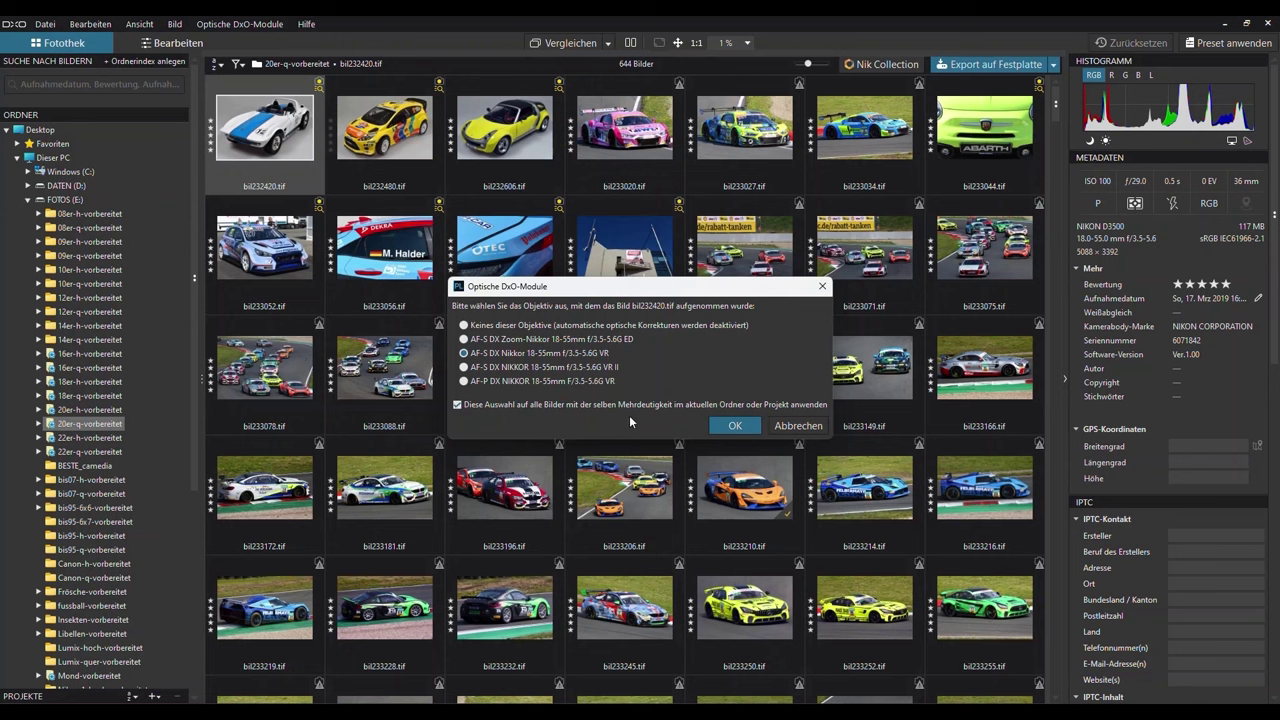
pyautogui.click(735, 427)
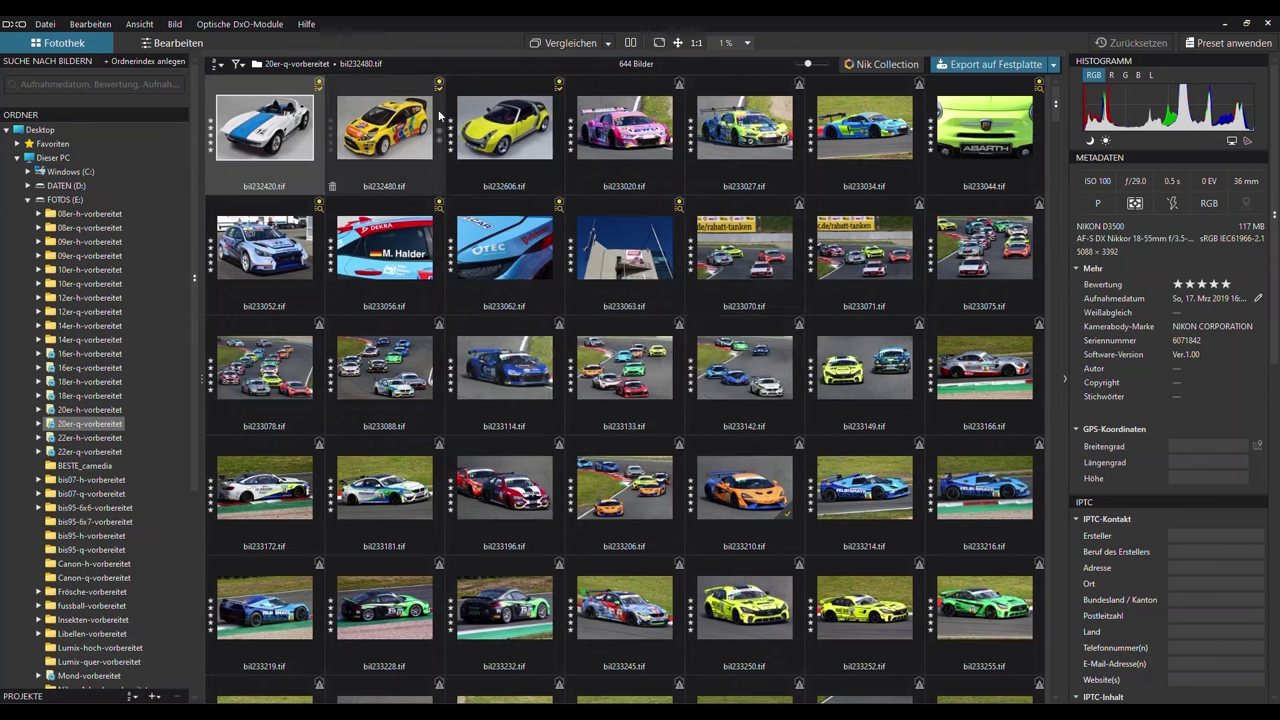
# Look through the thumbnails of the 20er-q-vorbereitet folder to its end, checking each image's optical module status.
pyautogui.moveTo(438, 95)
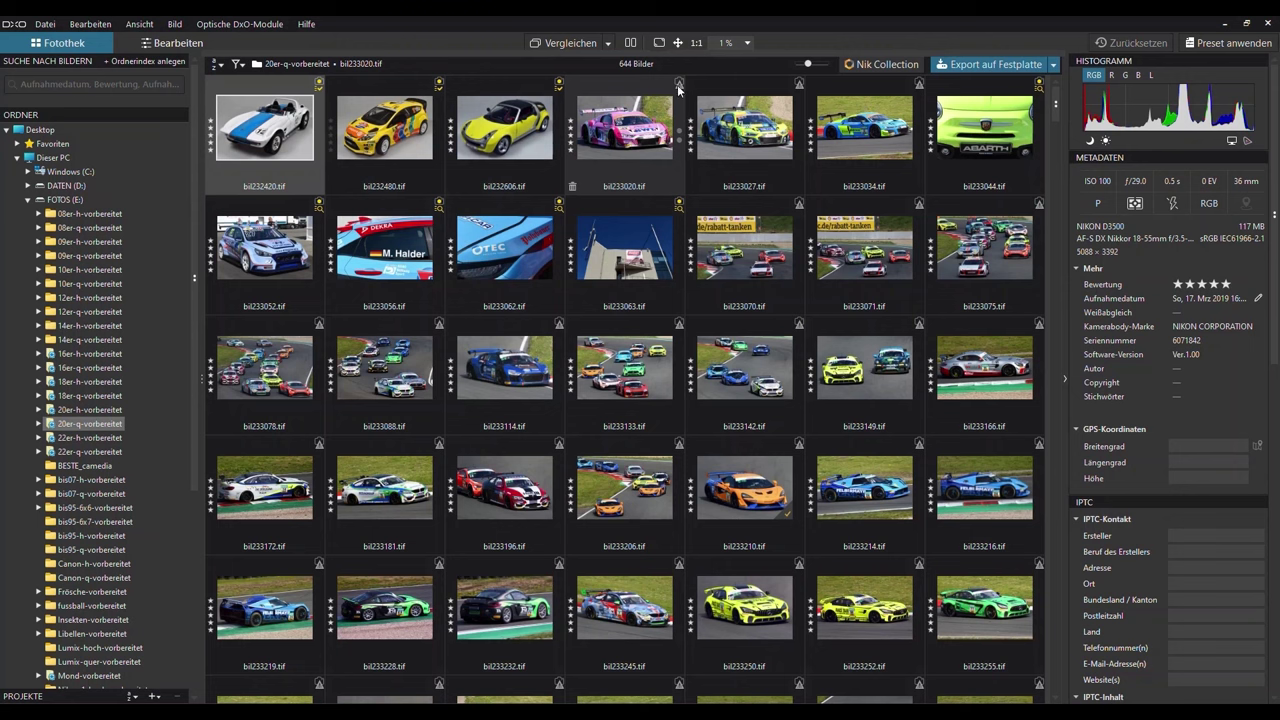
pyautogui.moveTo(679, 92)
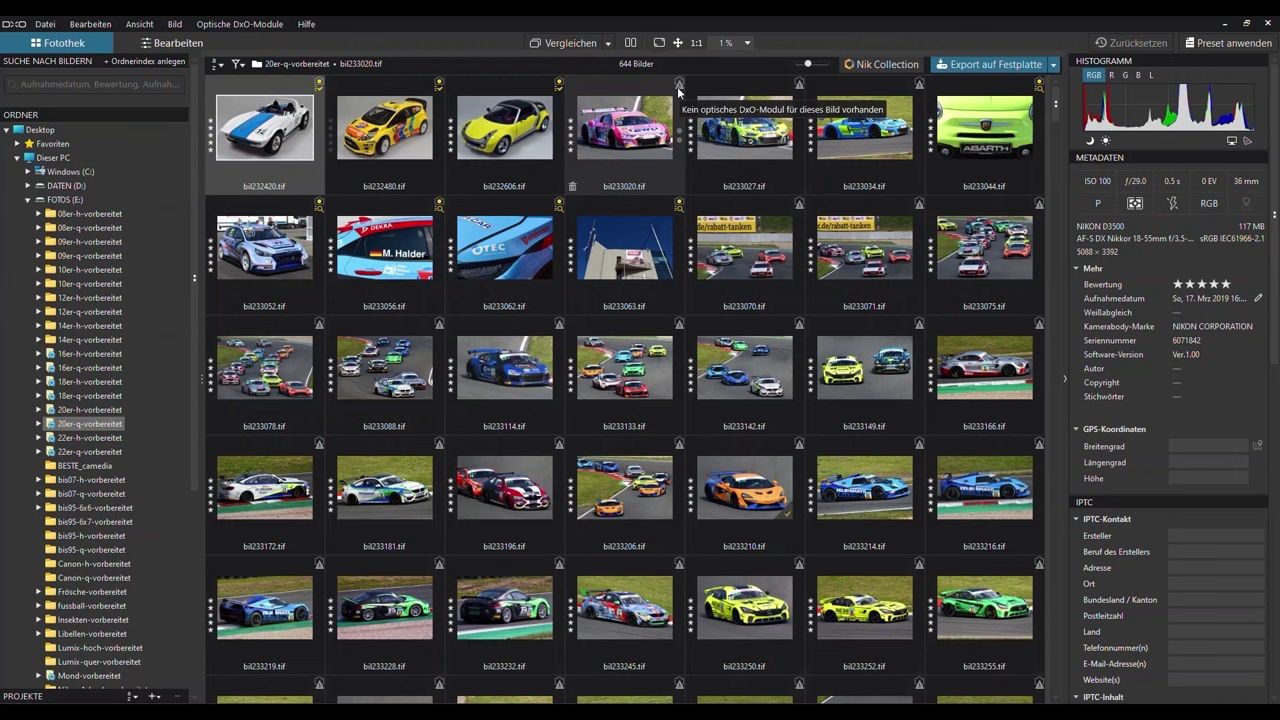
pyautogui.press('Down')
pyautogui.press('Down')
pyautogui.press('Down')
pyautogui.press('Down')
pyautogui.press('Down')
pyautogui.press('Down')
pyautogui.press('Down')
pyautogui.press('Down')
pyautogui.press('Down')
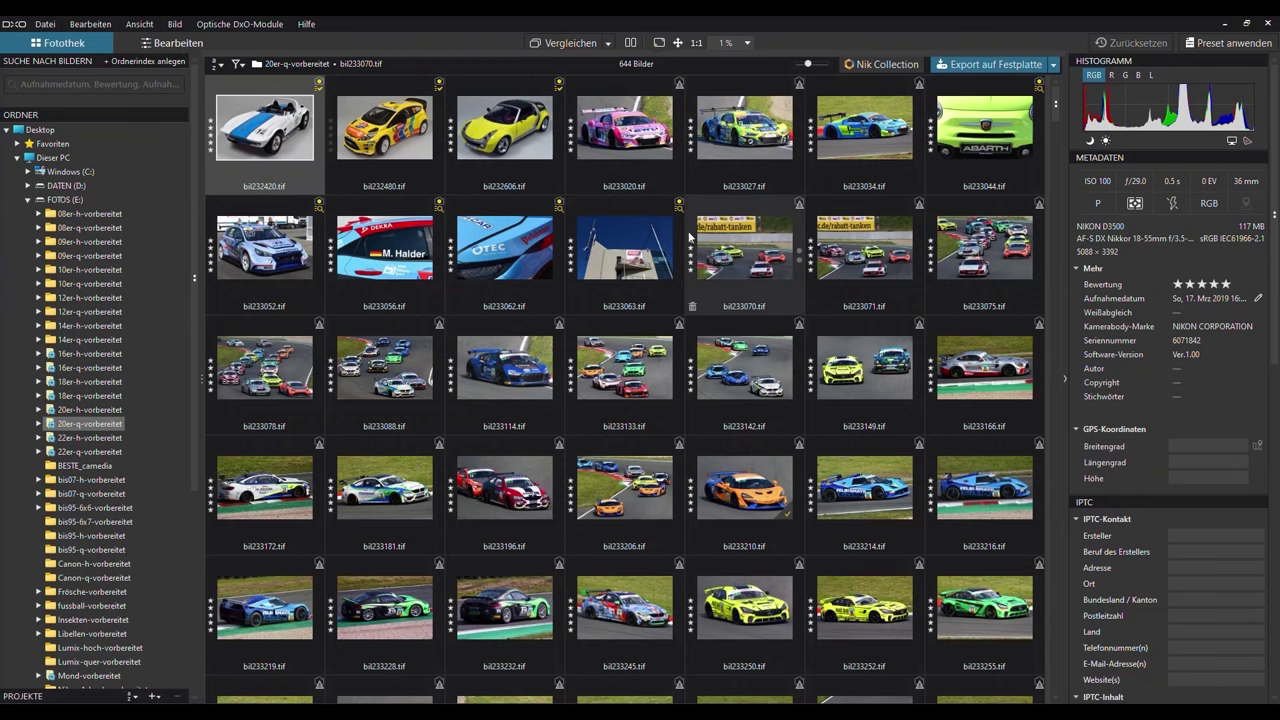
pyautogui.press('Down')
pyautogui.press('Down')
pyautogui.press('Down')
pyautogui.press('Down')
pyautogui.press('Down')
pyautogui.press('Down')
pyautogui.press('Down')
pyautogui.press('Down')
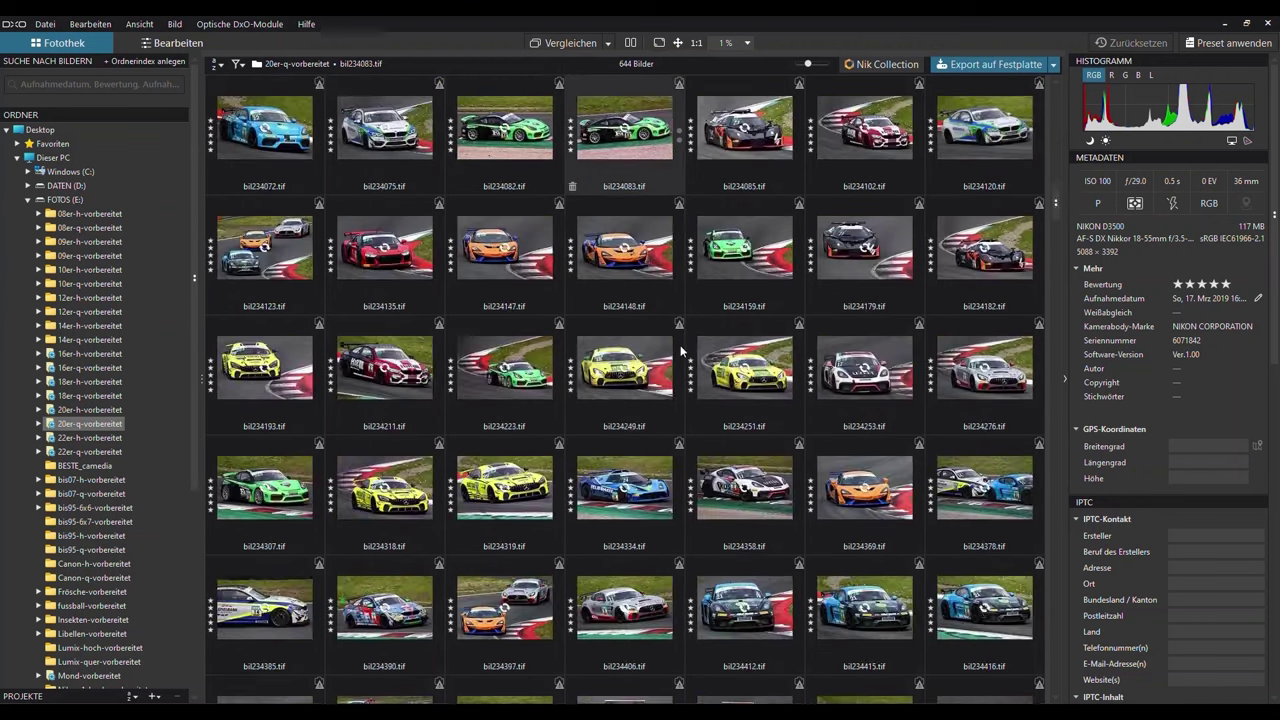
pyautogui.press('Down')
pyautogui.press('Down')
pyautogui.press('Down')
pyautogui.press('Down')
pyautogui.press('Down')
pyautogui.press('Down')
pyautogui.press('Down')
pyautogui.press('Down')
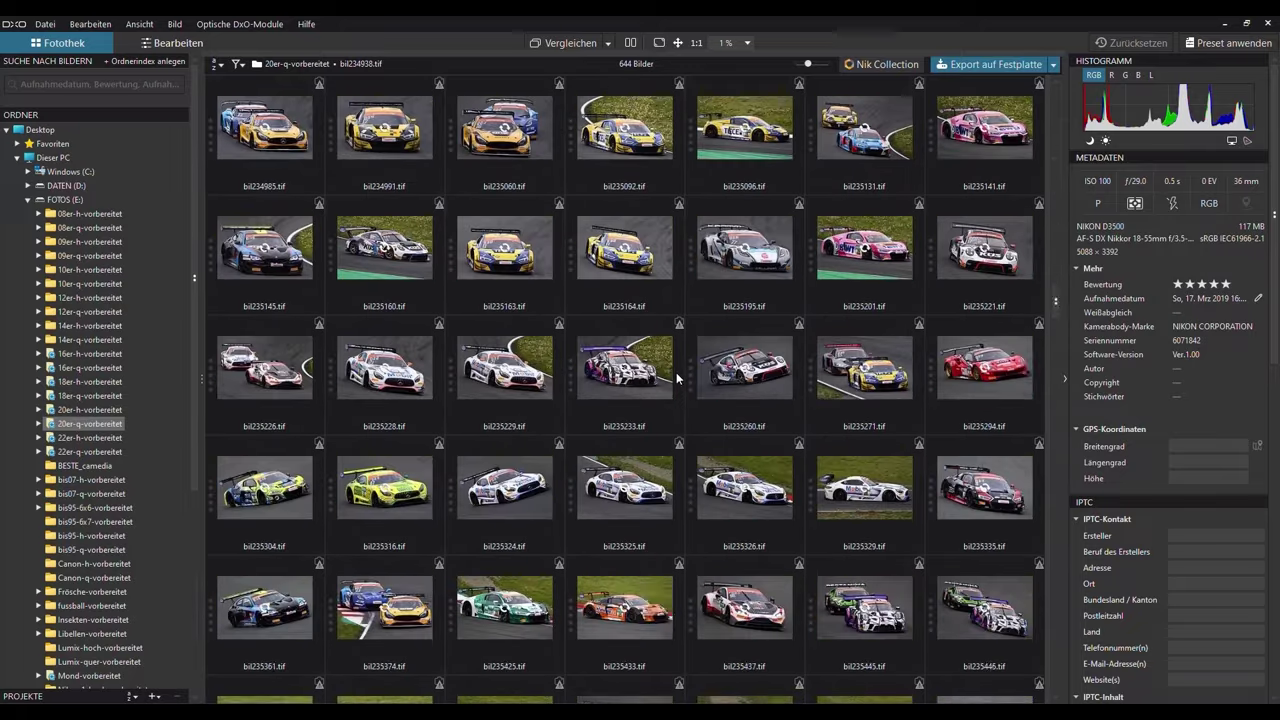
pyautogui.press('Down')
pyautogui.press('Down')
pyautogui.press('Down')
pyautogui.press('Down')
pyautogui.press('Down')
pyautogui.press('Down')
pyautogui.press('Down')
pyautogui.press('Down')
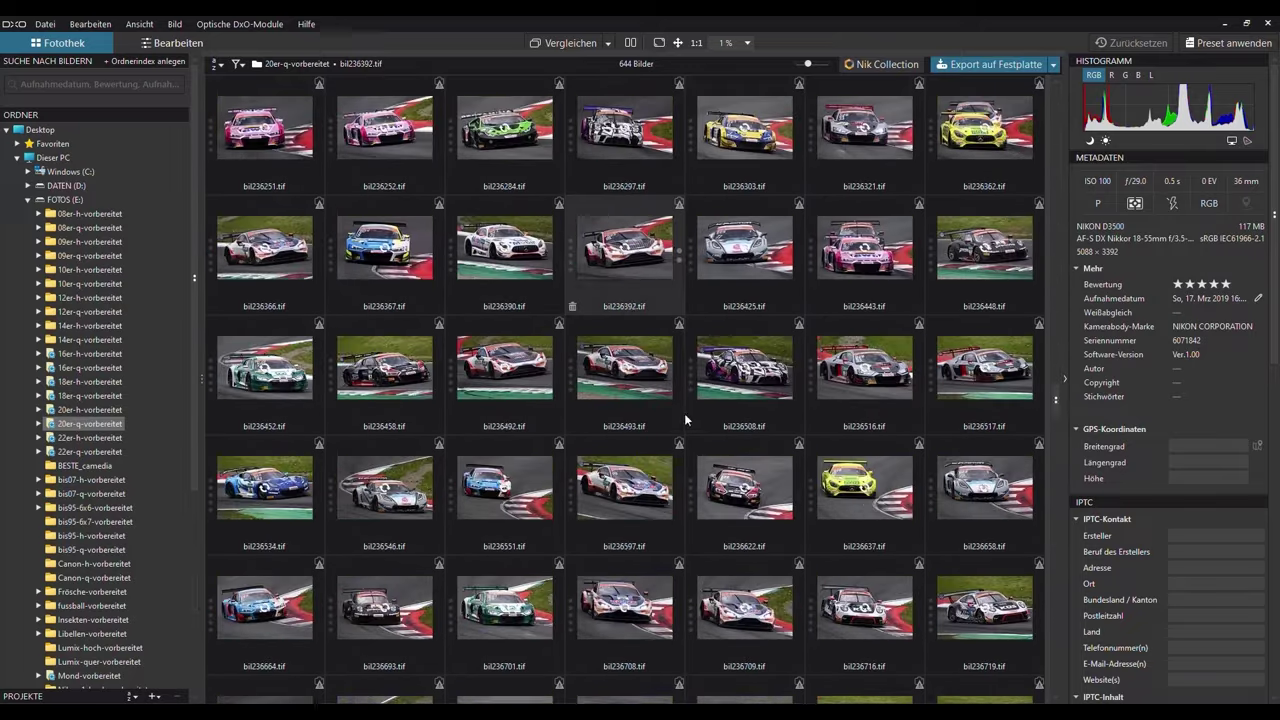
pyautogui.press('Right')
pyautogui.press('Down')
pyautogui.press('Down')
pyautogui.press('Down')
pyautogui.press('Left')
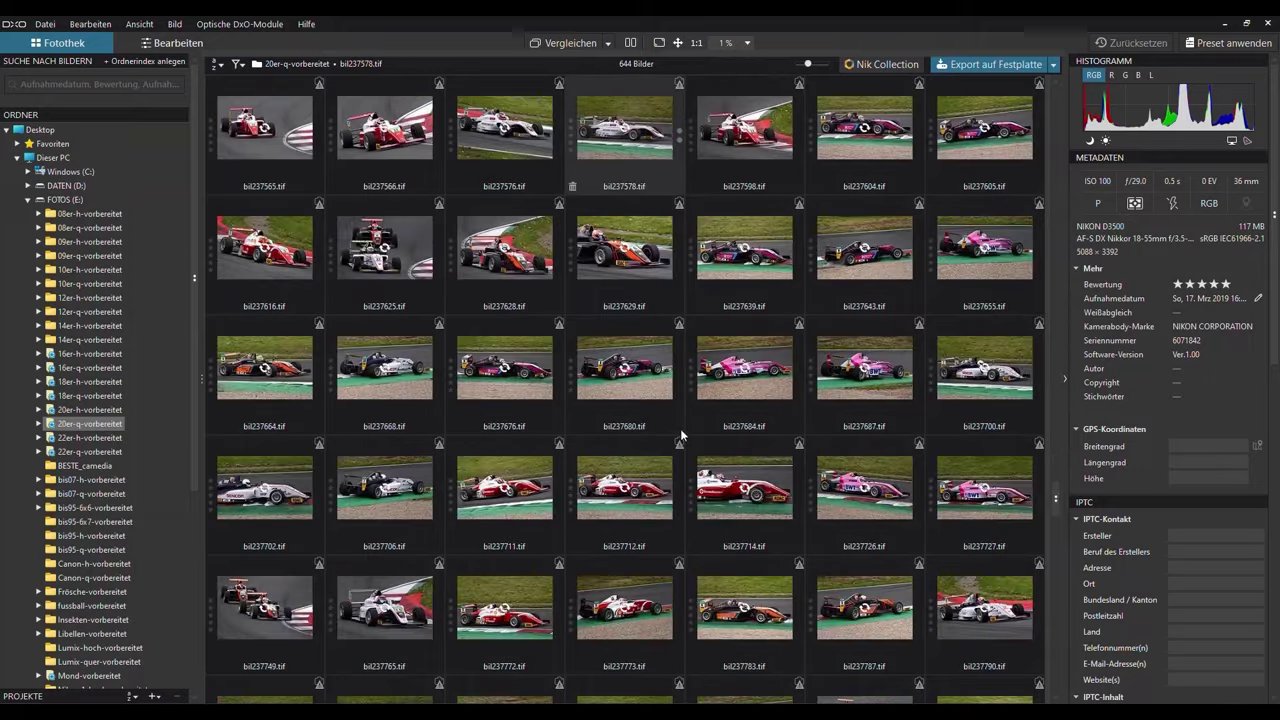
pyautogui.press('Down')
pyautogui.press('Down')
pyautogui.press('Down')
pyautogui.press('Down')
pyautogui.press('Down')
pyautogui.press('Down')
pyautogui.press('Down')
pyautogui.press('Down')
pyautogui.press('Down')
pyautogui.press('Down')
pyautogui.press('Down')
pyautogui.press('Down')
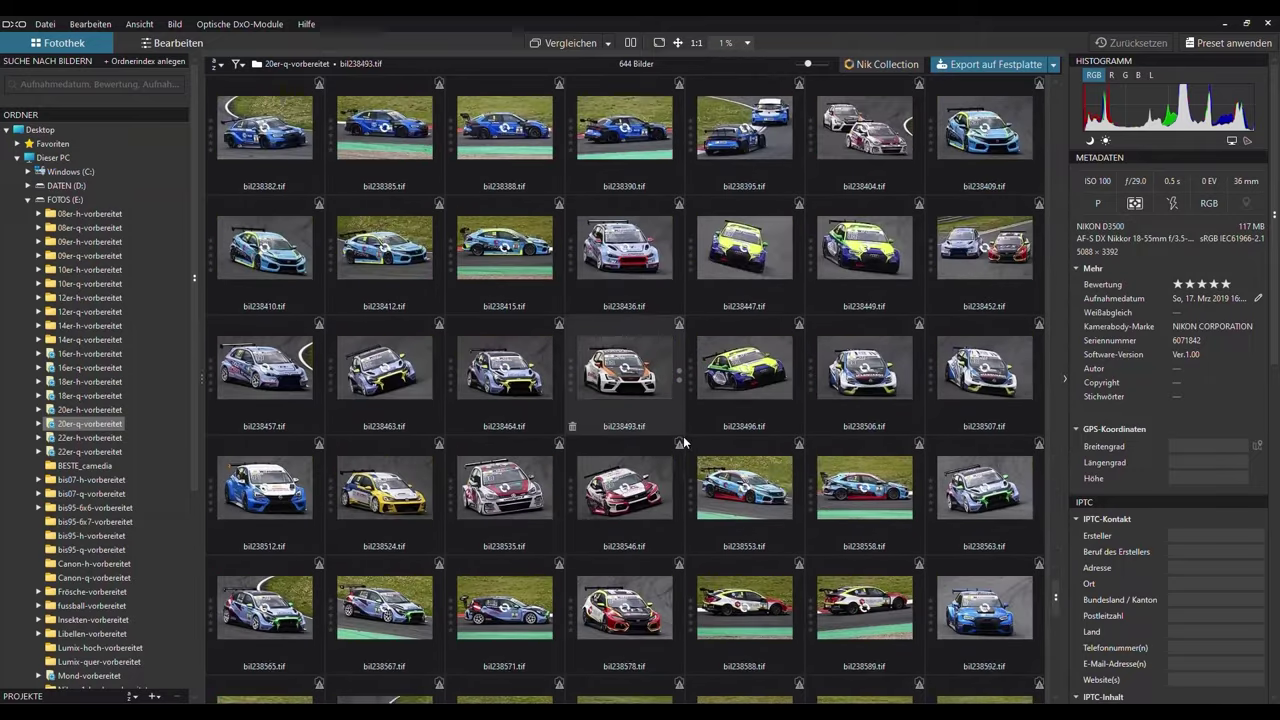
pyautogui.press('Down')
pyautogui.press('Down')
pyautogui.press('Down')
pyautogui.press('Down')
pyautogui.press('Down')
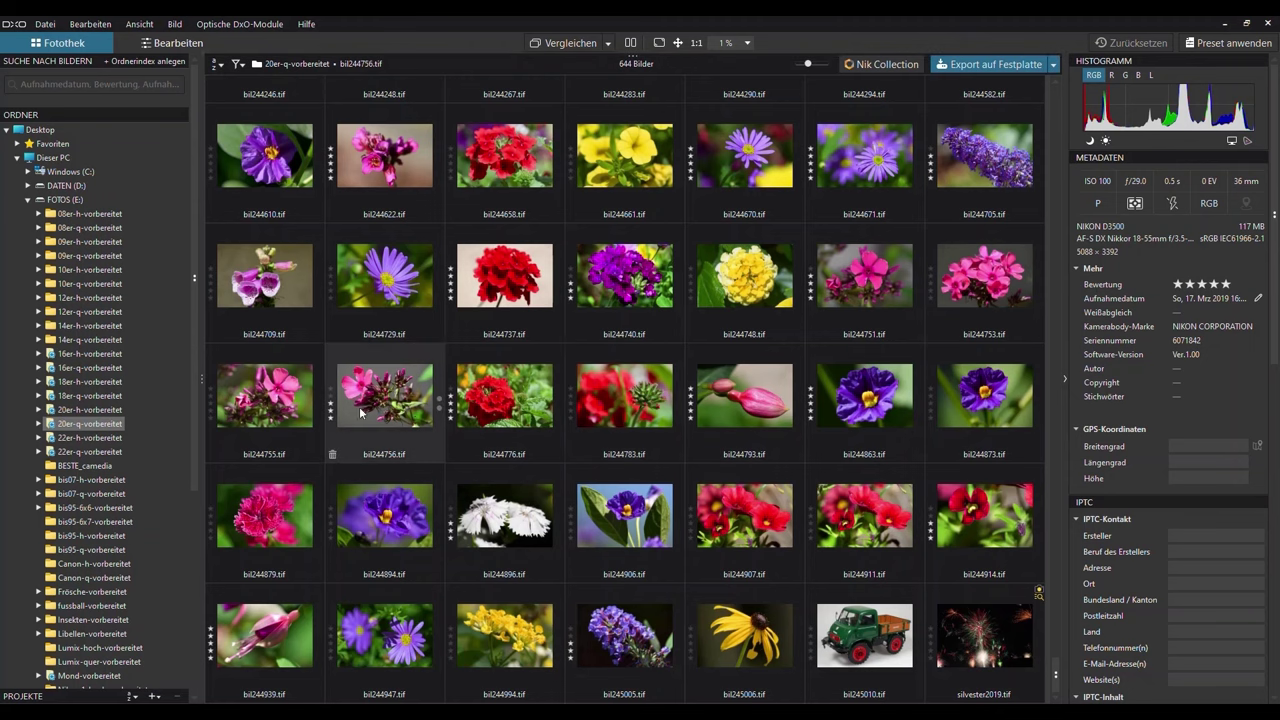
# Open the 18er-q-vorbereitet folder and select the offered optical modules for the Nikon D500, D5600, D7500 and D800.
pyautogui.click(92, 440)
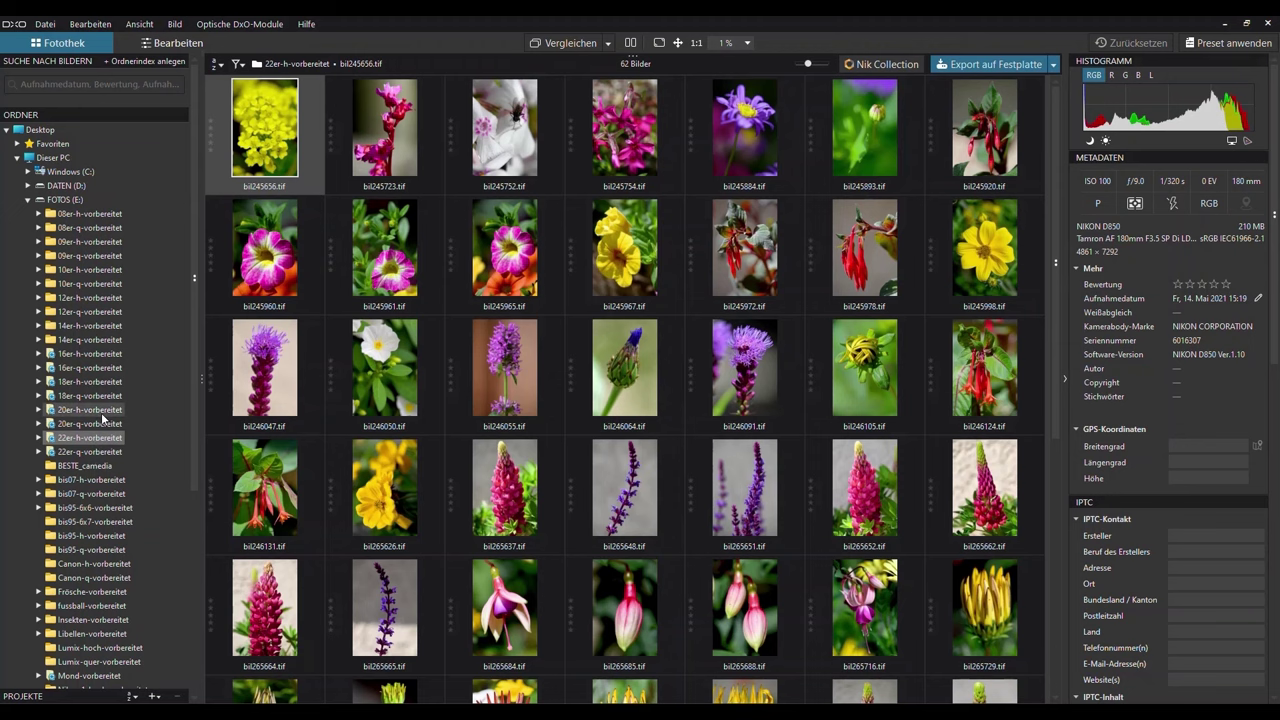
pyautogui.click(108, 397)
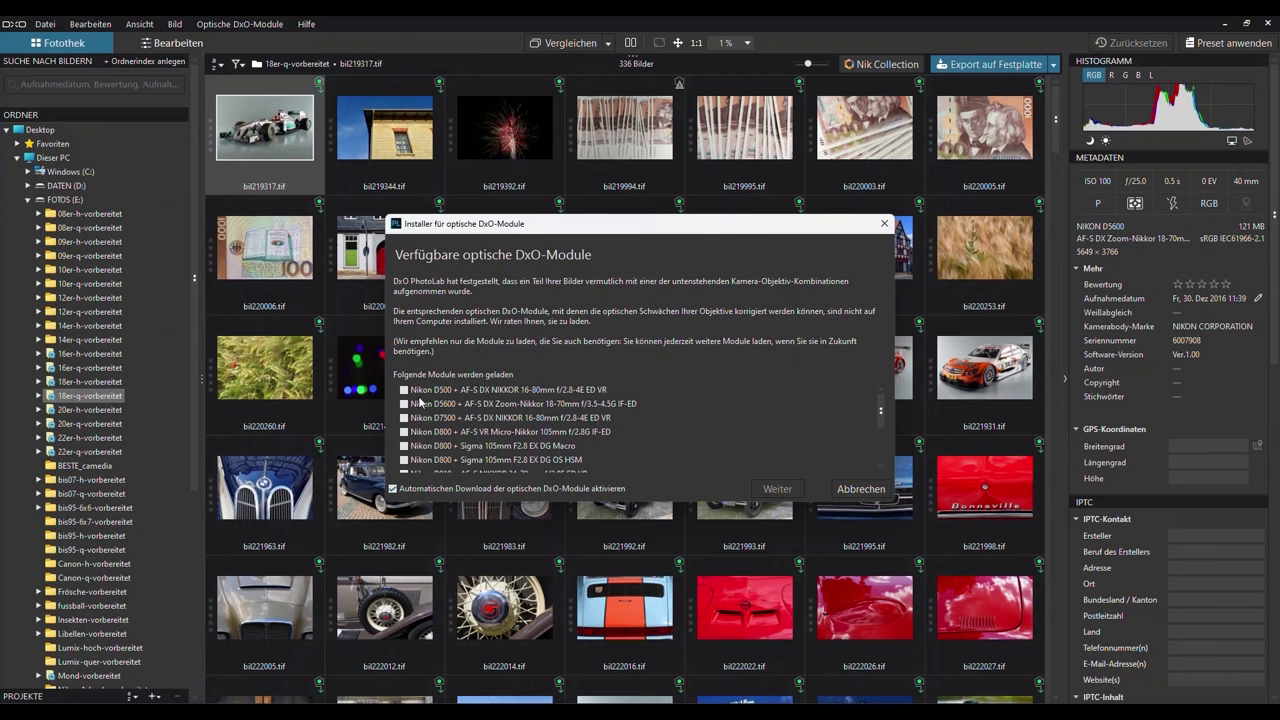
pyautogui.click(404, 390)
pyautogui.click(404, 403)
pyautogui.click(404, 417)
pyautogui.click(404, 431)
# Select the Nikon D810 modules for Nikkor, Sigma, Tamron and Tokina 24-70mm lenses and install the selected modules.
pyautogui.scroll(-2, 404, 430)
pyautogui.click(404, 441)
pyautogui.click(404, 455)
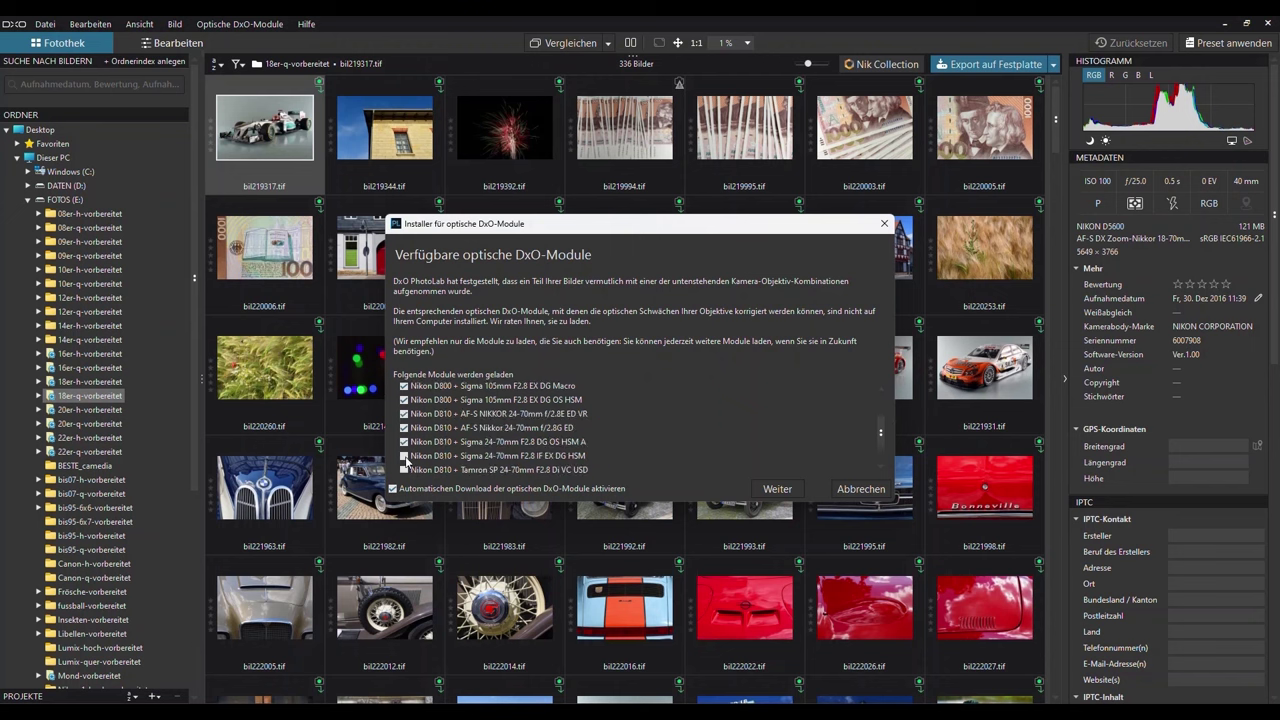
pyautogui.click(404, 469)
pyautogui.scroll(-1, 410, 470)
pyautogui.scroll(-2, 468, 447)
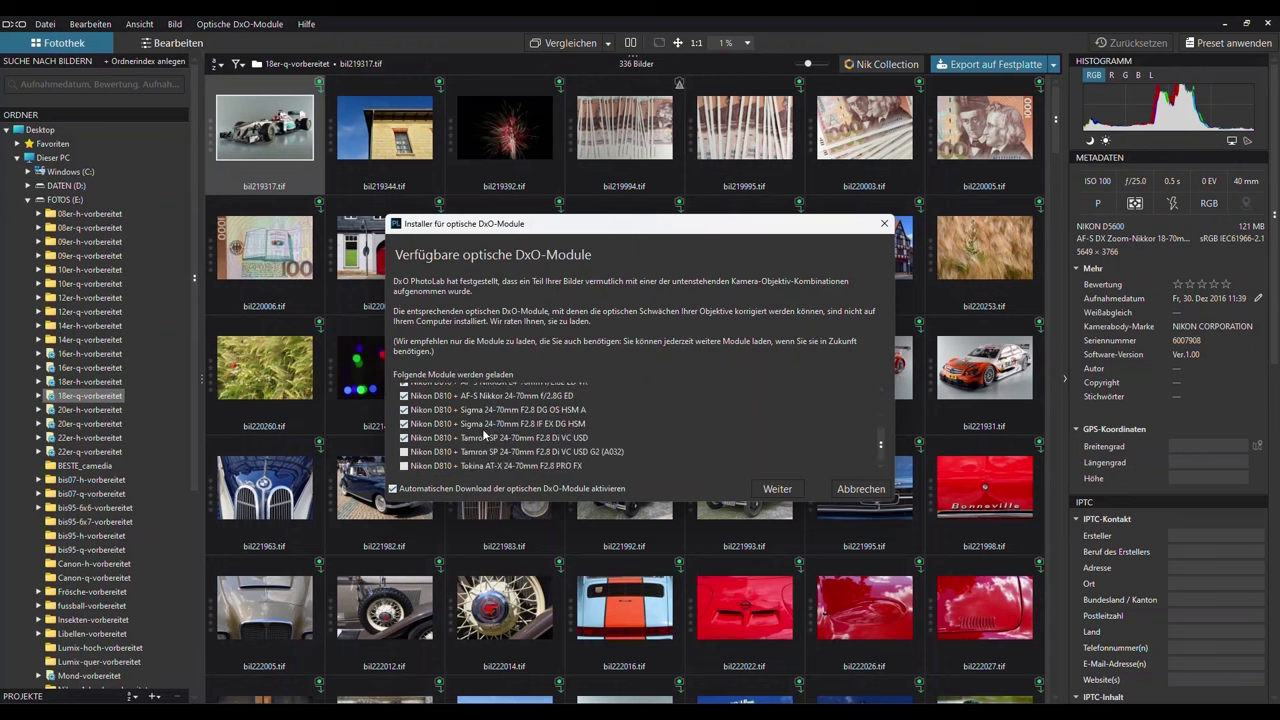
pyautogui.click(405, 466)
pyautogui.click(775, 489)
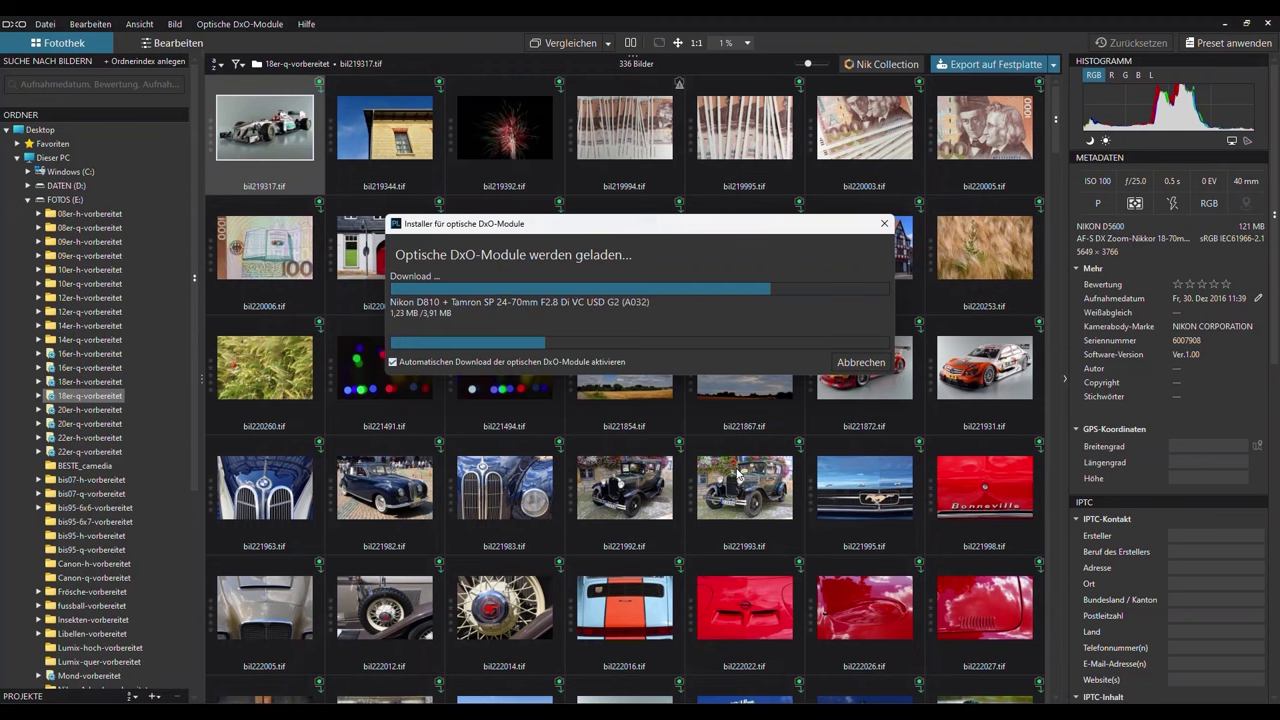
pyautogui.click(640, 325)
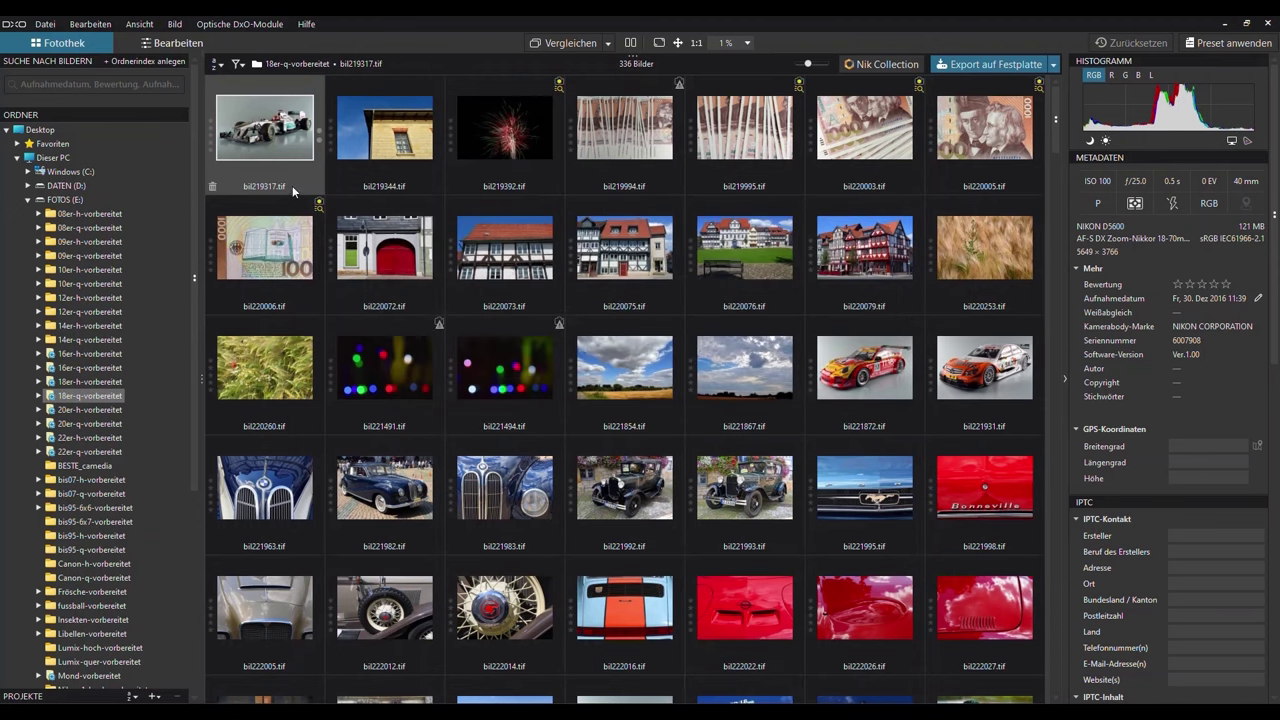
# Shrink the thumbnail browser to a single-row filmstrip so bil219317.tif gets a large preview, and browse the folder's next images.
pyautogui.moveTo(283, 130)
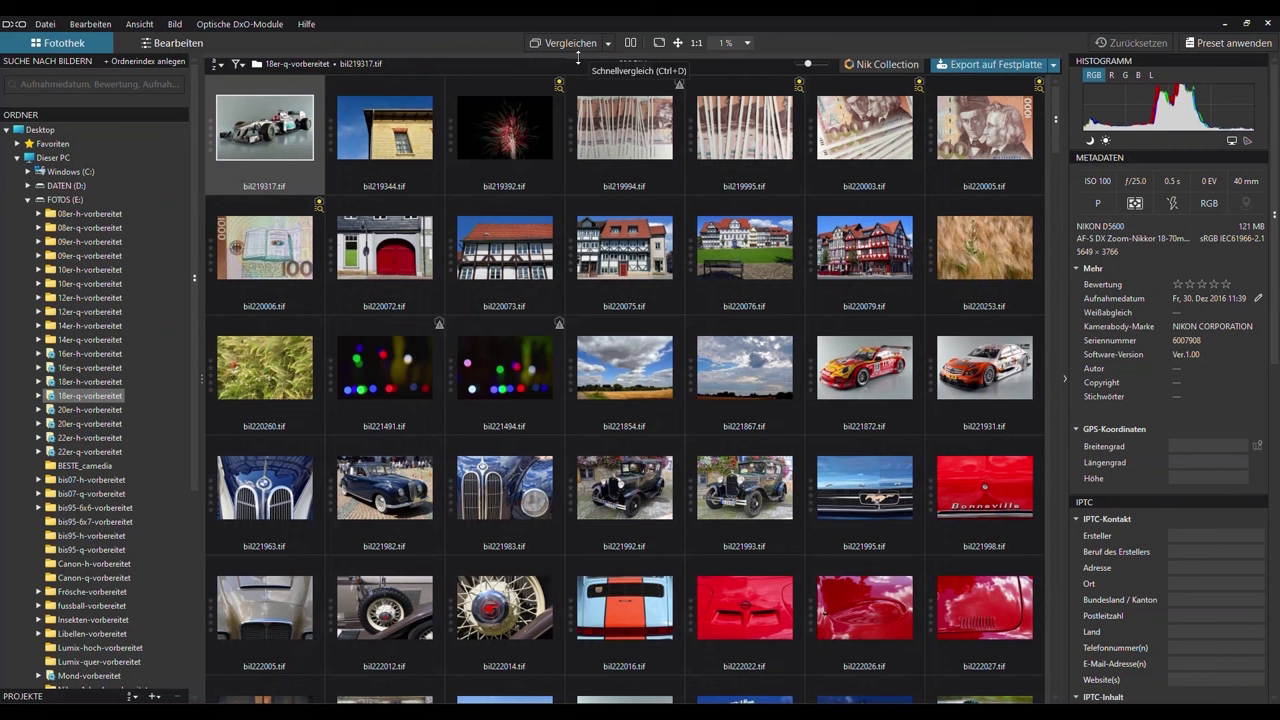
pyautogui.moveTo(577, 57); pyautogui.dragTo(540, 566)
pyautogui.scroll(-5, 622, 630)
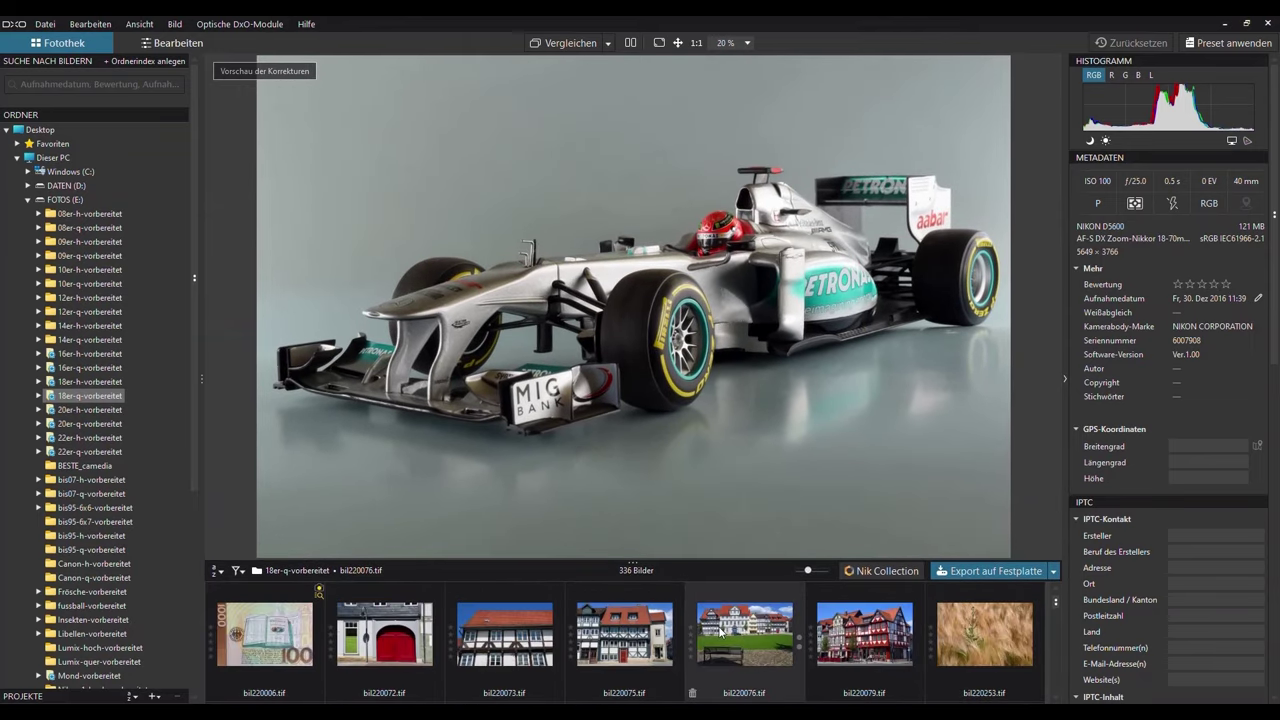
# Preview bil220075.tif, select the wheat field image bil220253.tif for the large preview, and look through the display options.
pyautogui.click(648, 638)
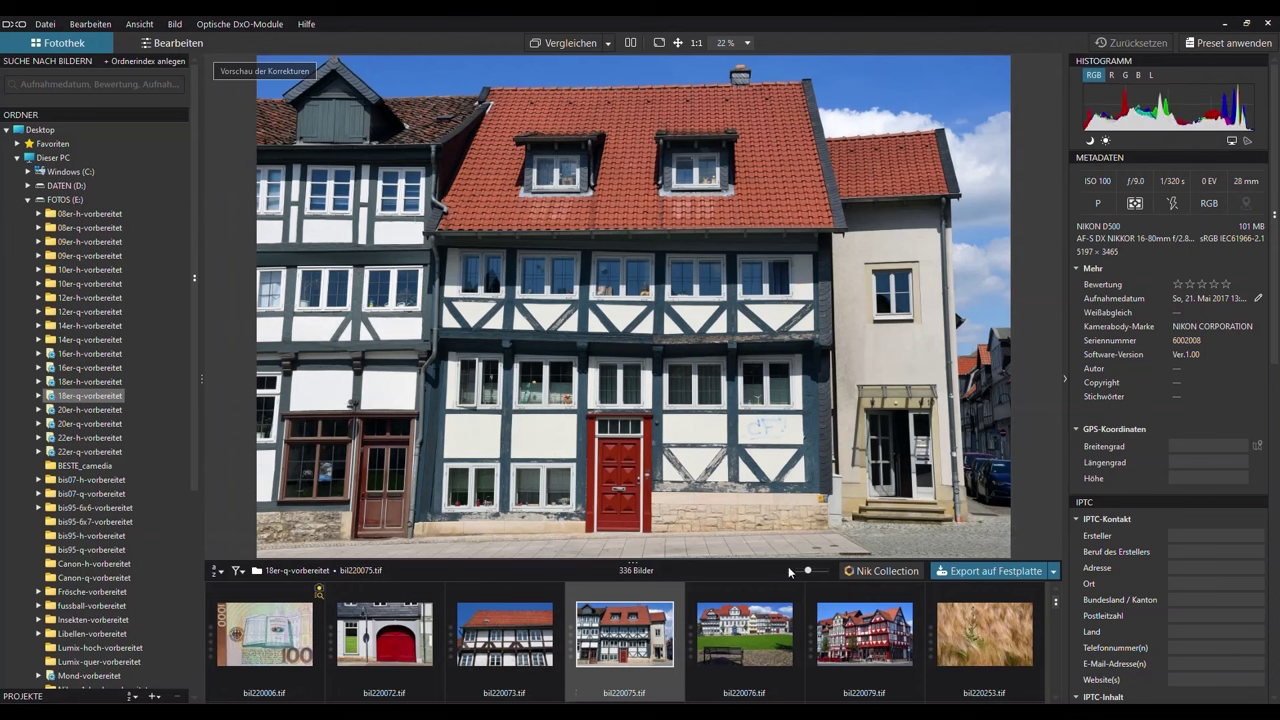
pyautogui.click(981, 632)
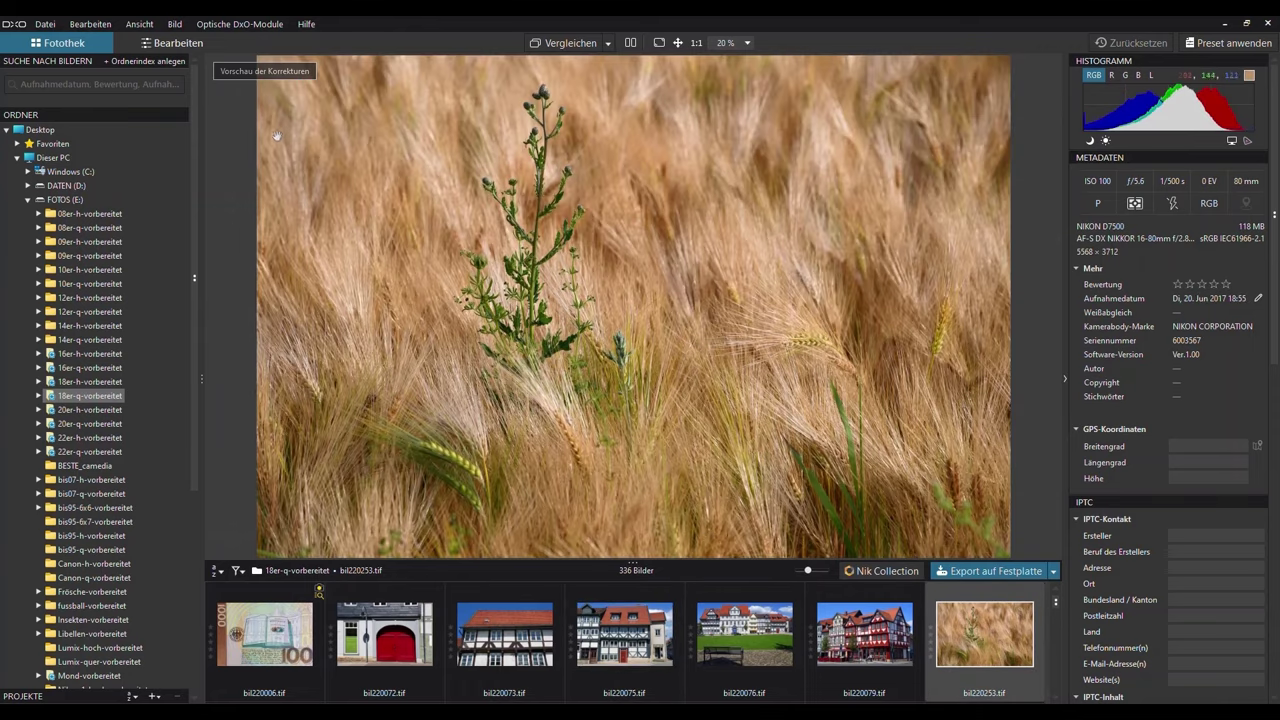
pyautogui.click(148, 33)
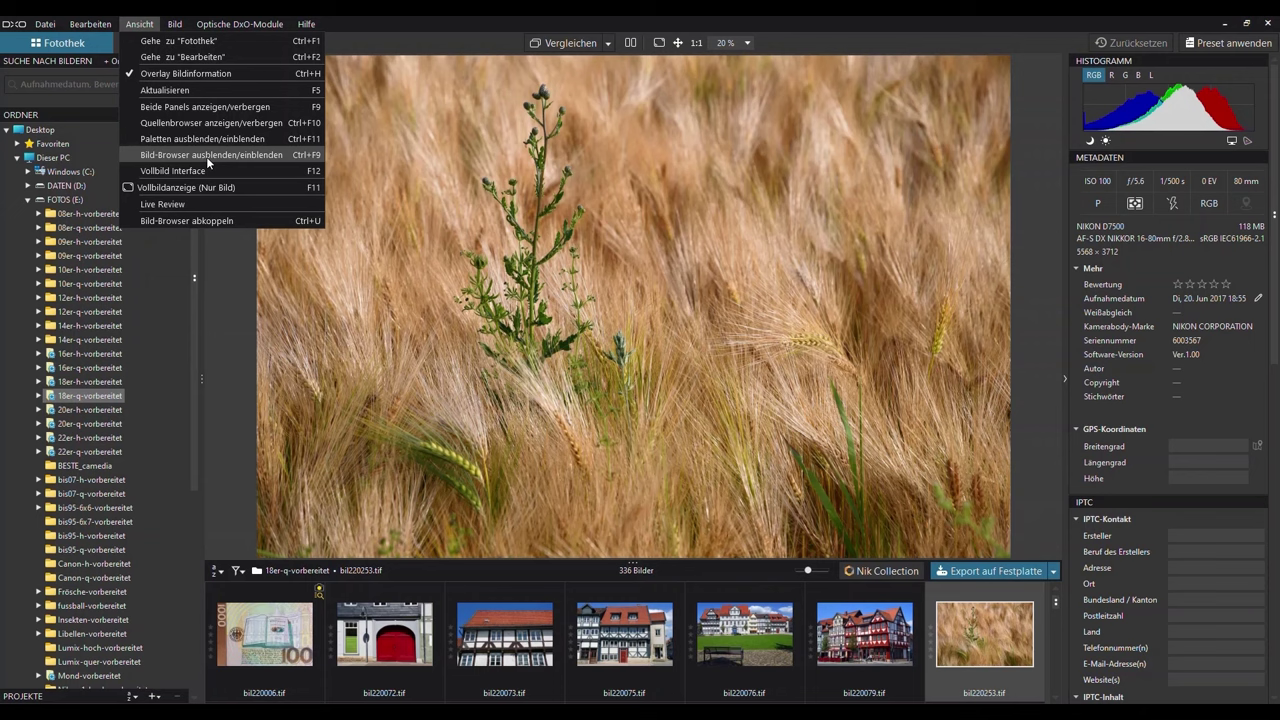
pyautogui.click(578, 168)
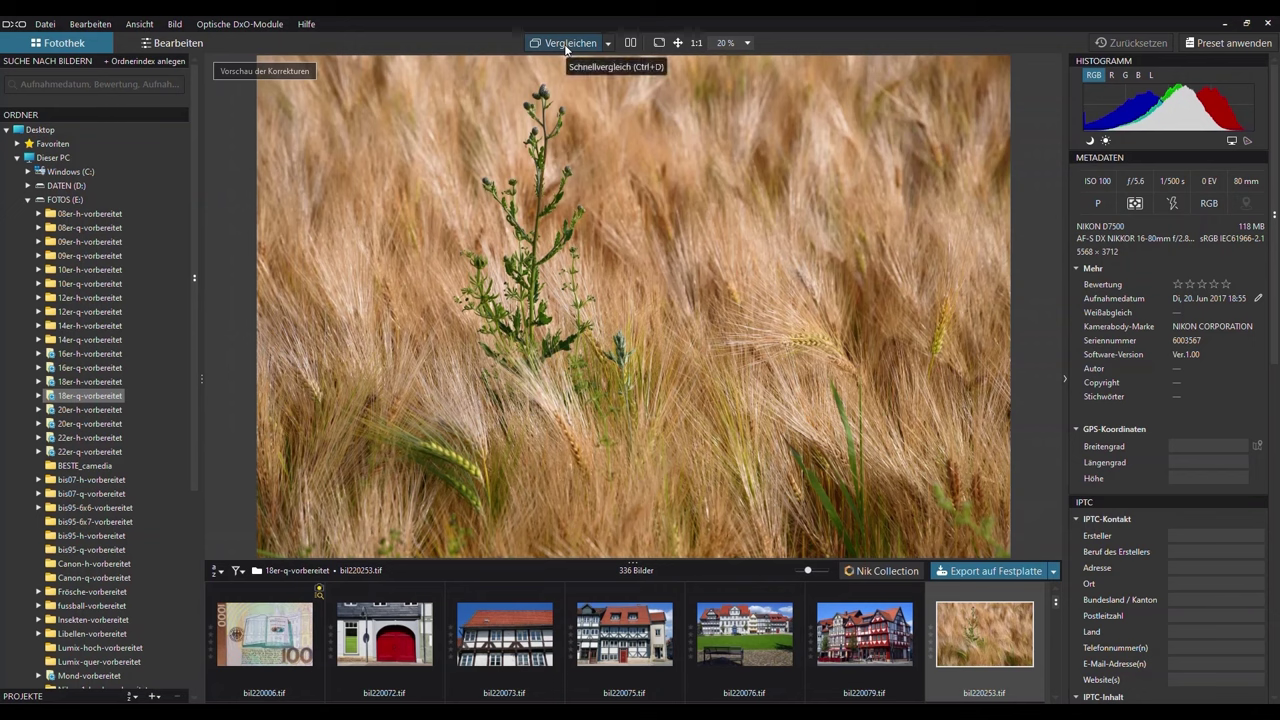
# Compare the preview of bil220253.tif with its uncorrected version and open the list of reference images for the comparison.
pyautogui.click(566, 45)
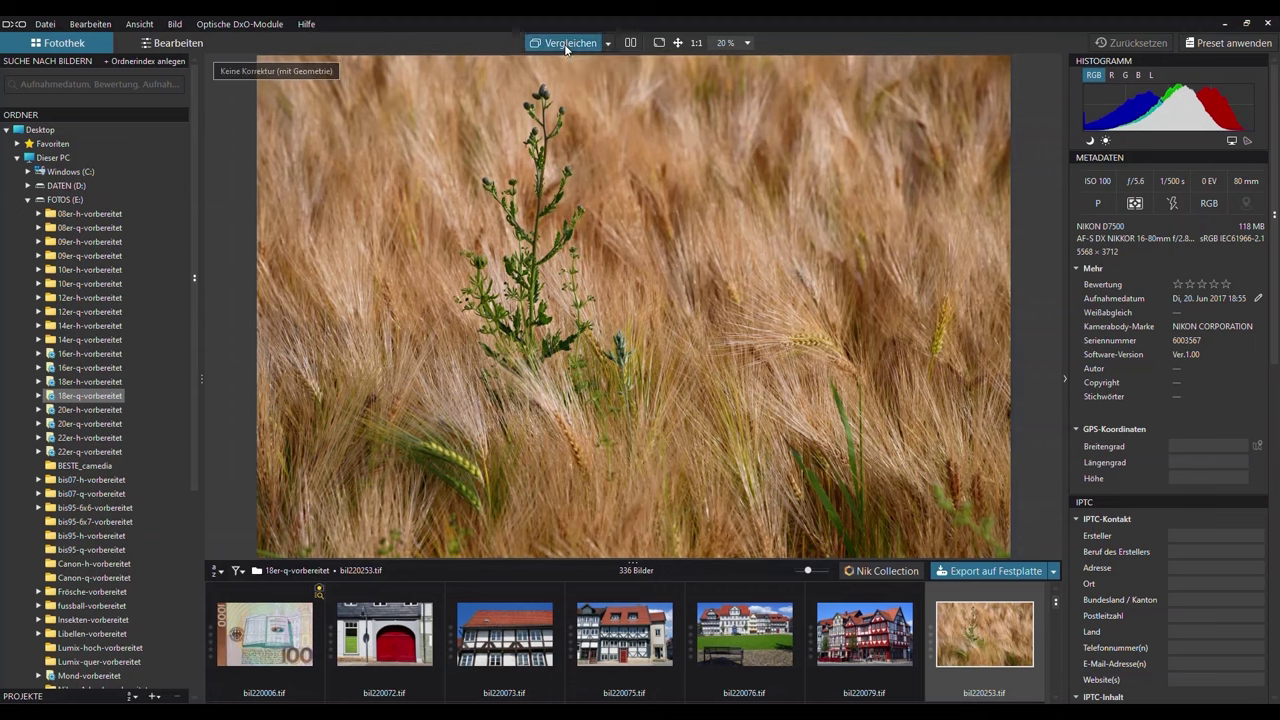
pyautogui.moveTo(566, 48); pyautogui.dragTo(566, 48)
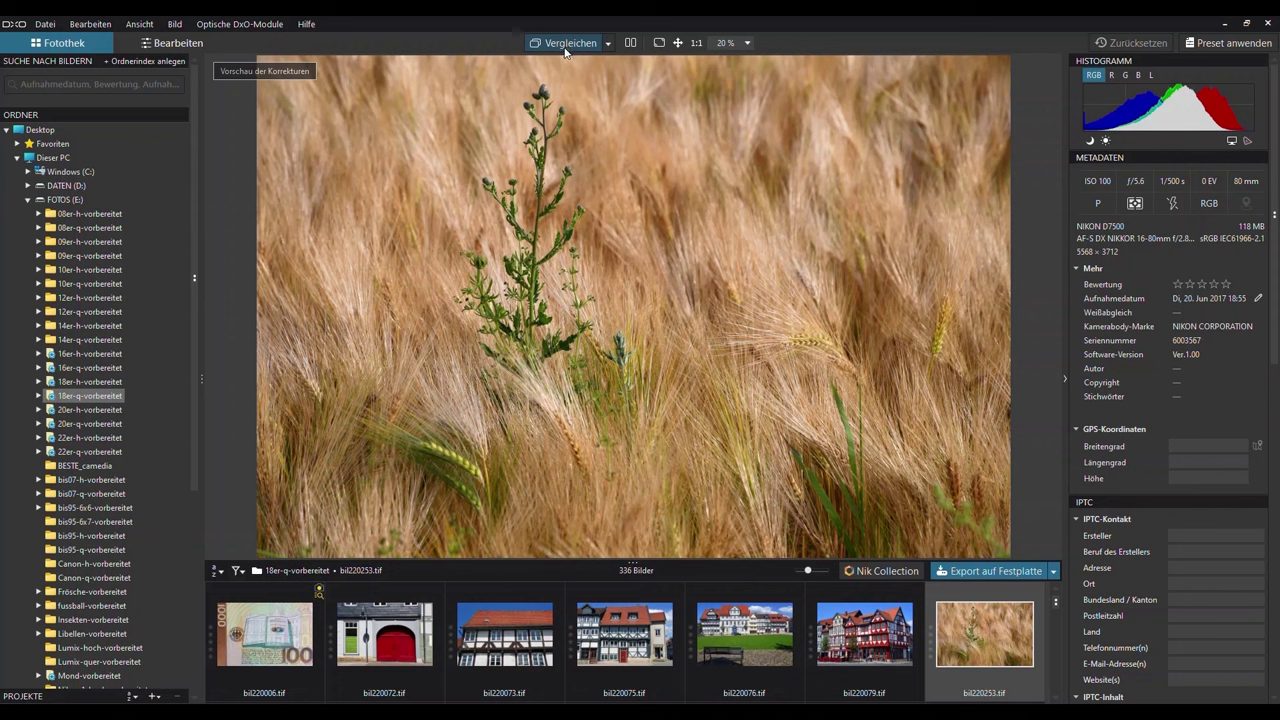
pyautogui.click(566, 56)
pyautogui.click(565, 50)
pyautogui.click(607, 44)
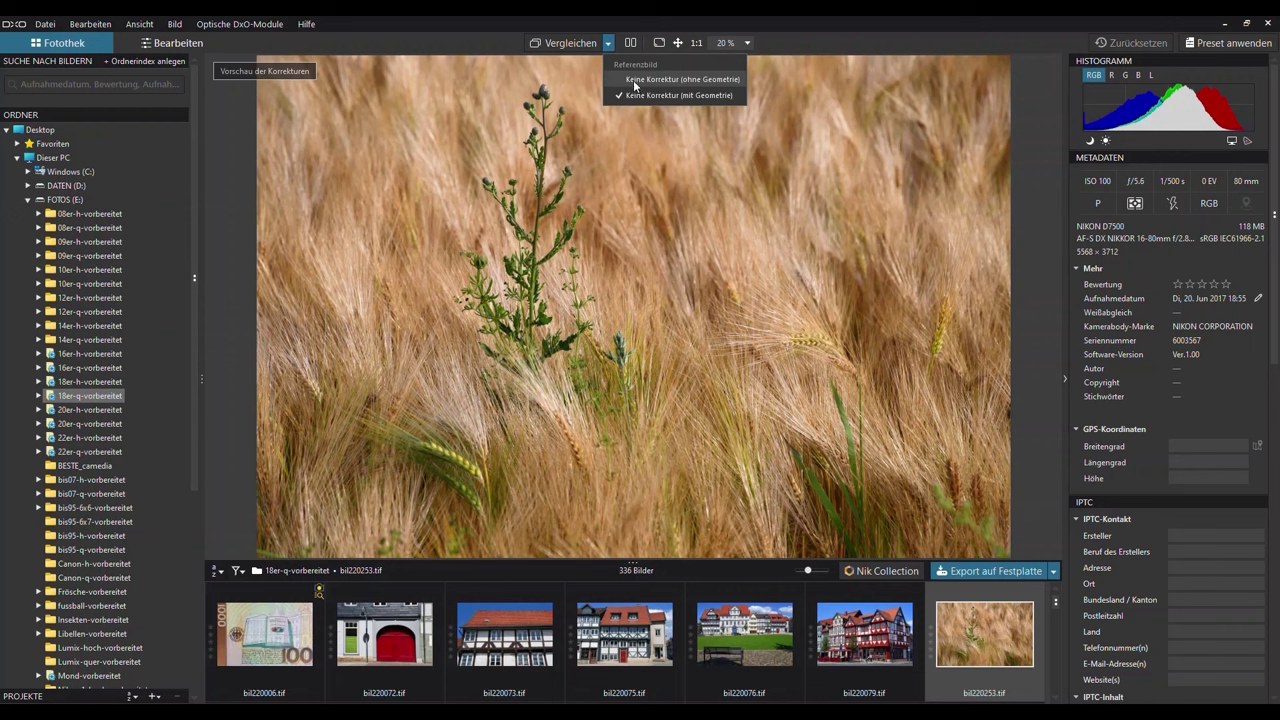
# View the wheat field image side by side with its uncorrected version and in full screen, returning to the single preview each time.
pyautogui.click(630, 43)
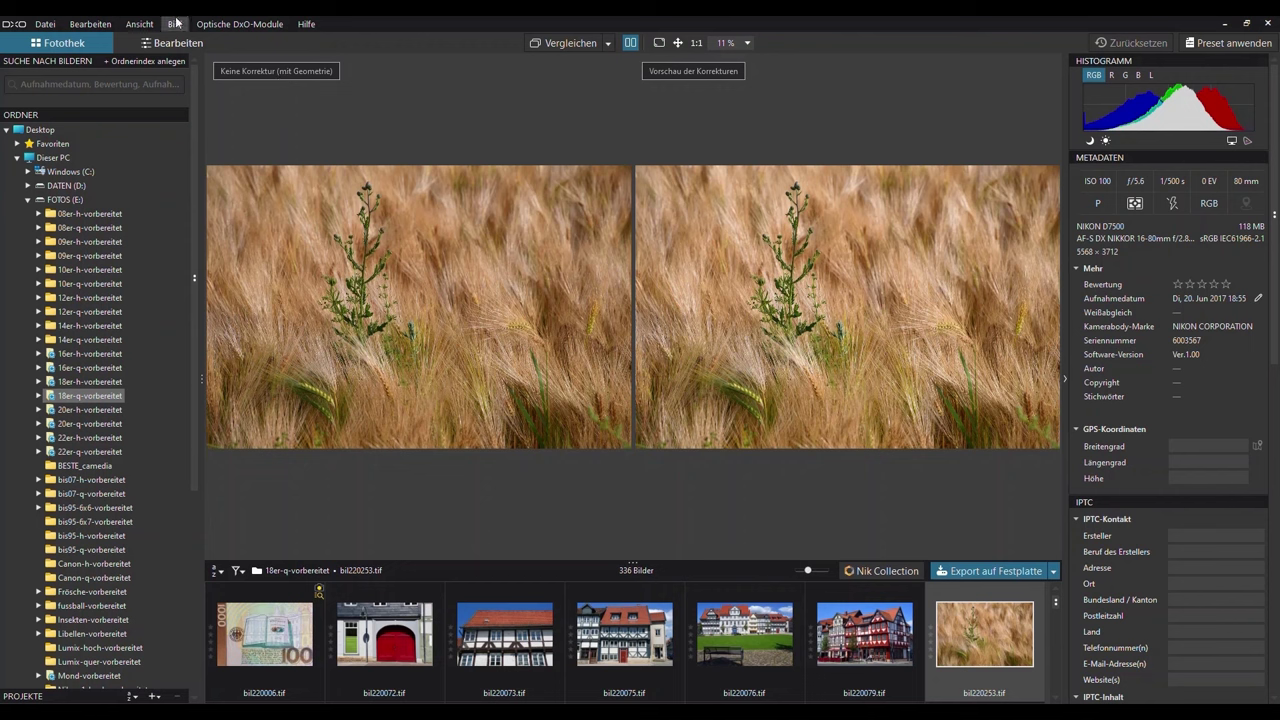
pyautogui.click(140, 24)
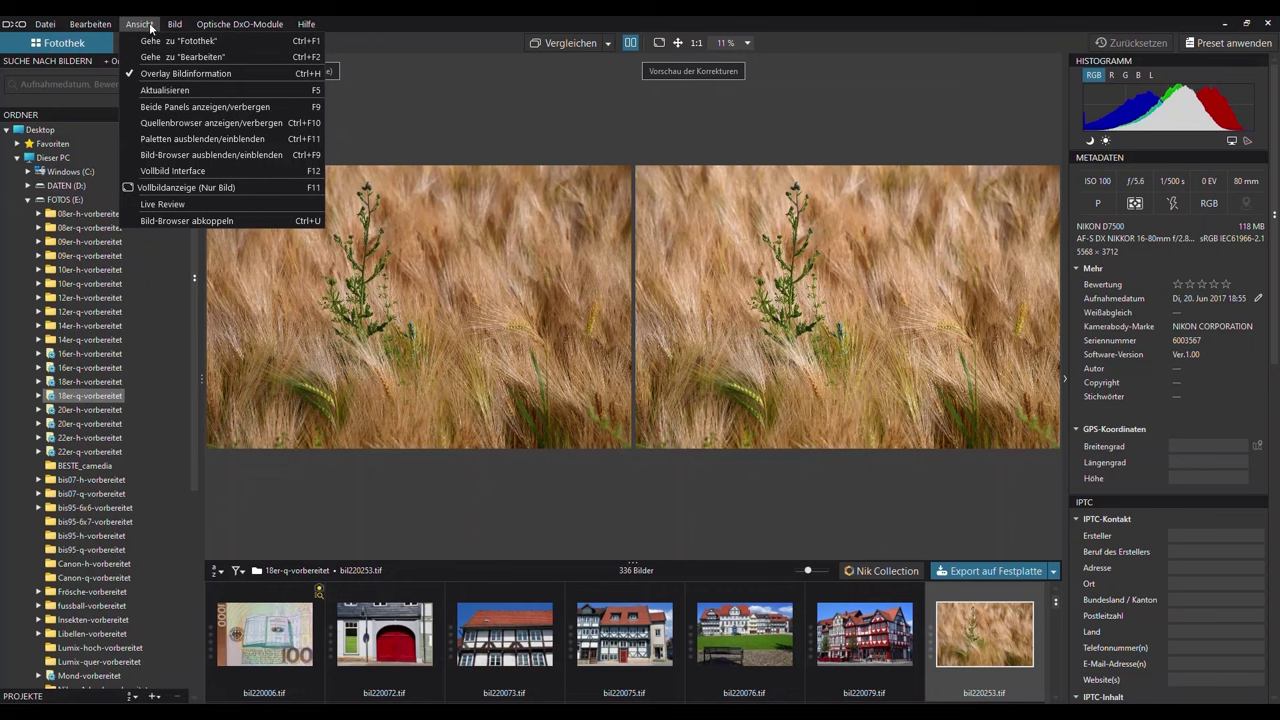
pyautogui.click(148, 25)
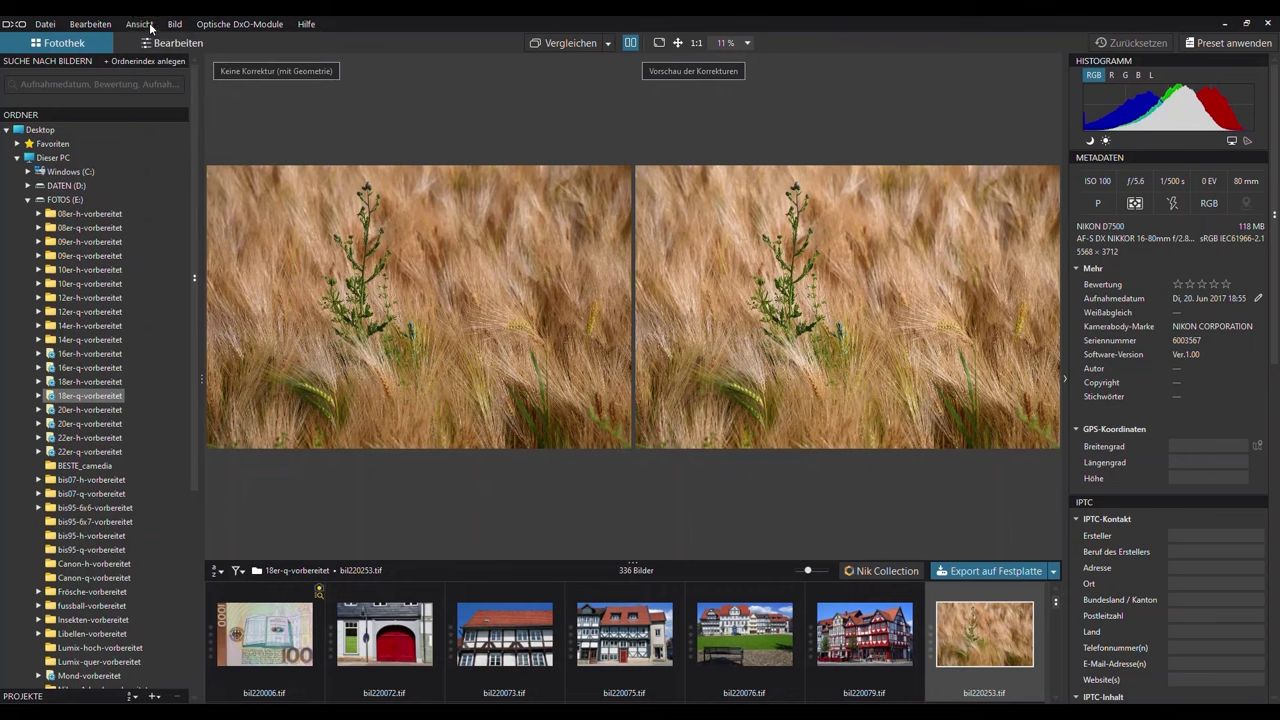
pyautogui.click(631, 43)
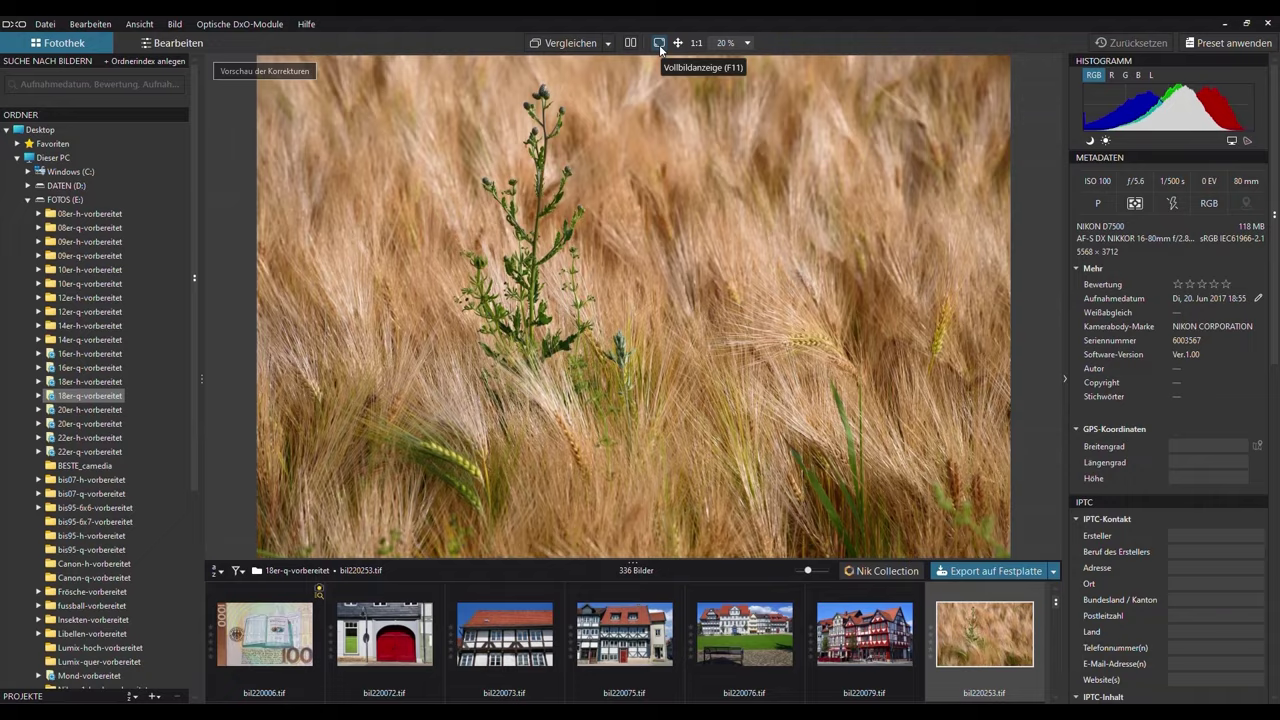
pyautogui.click(659, 43)
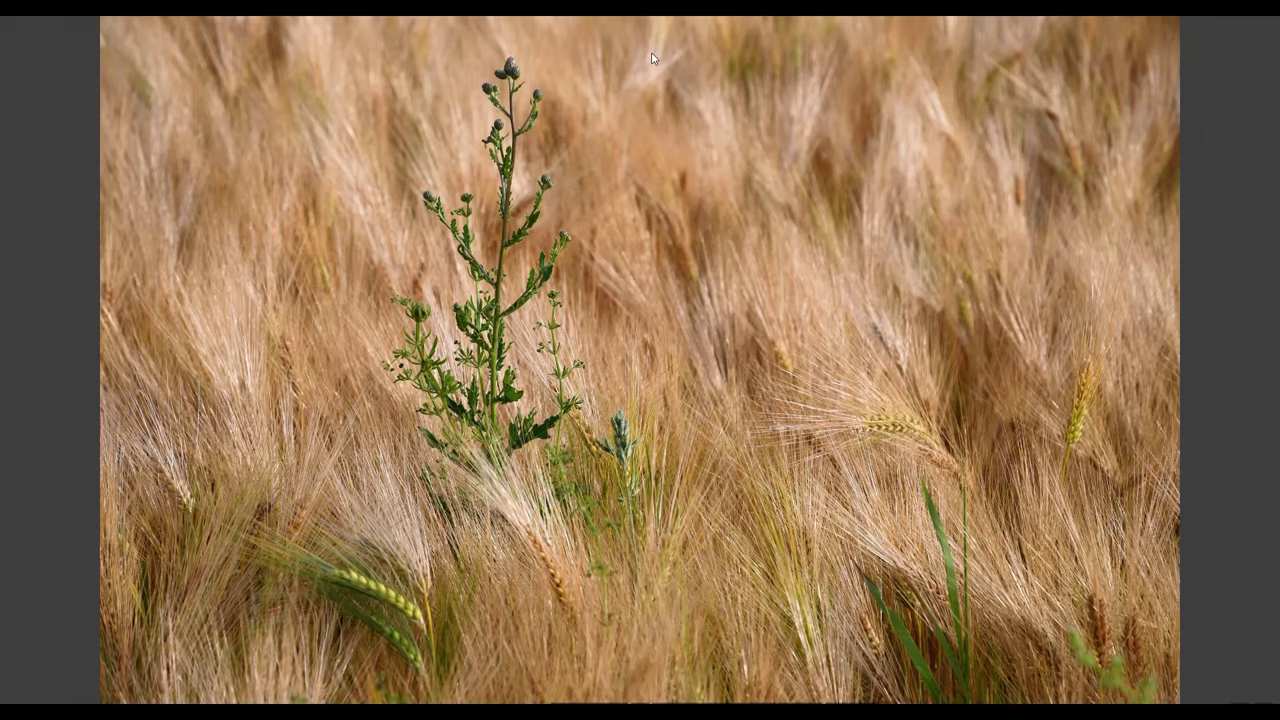
pyautogui.press('F11')
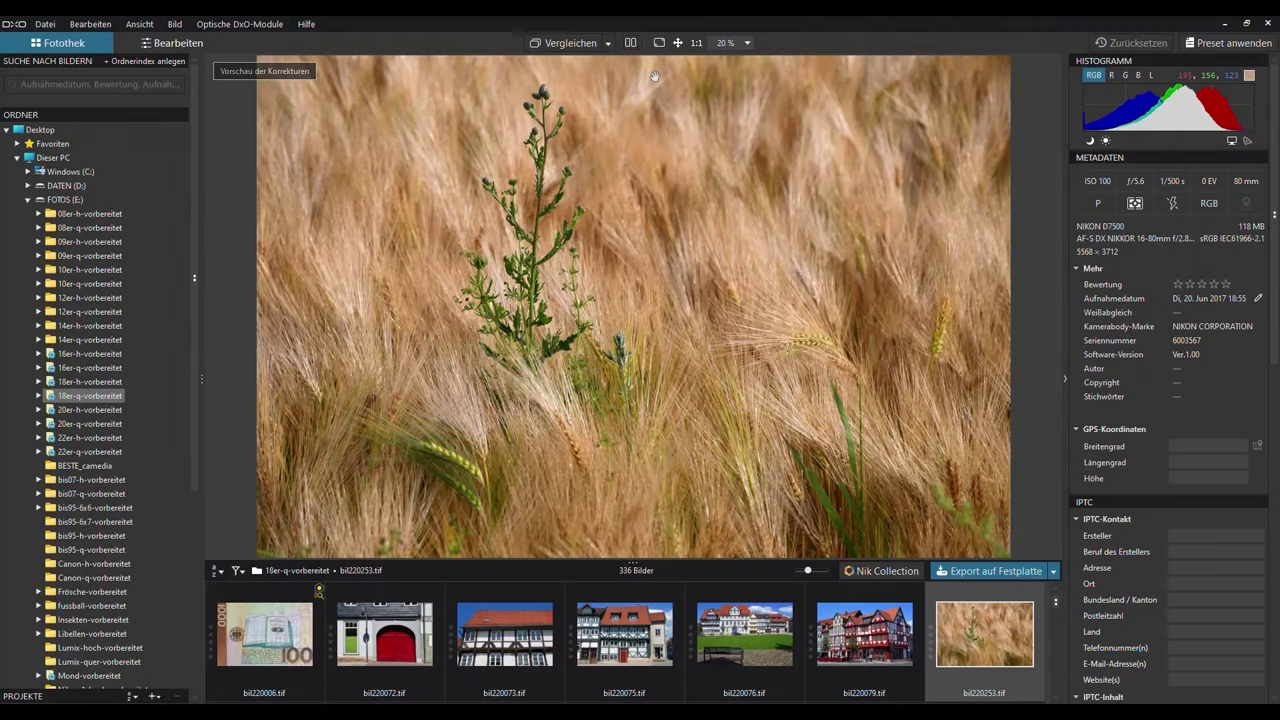
# Show bil220253.tif at 100 % zoom and examine the plant from its lower stem up to the flower heads.
pyautogui.click(697, 44)
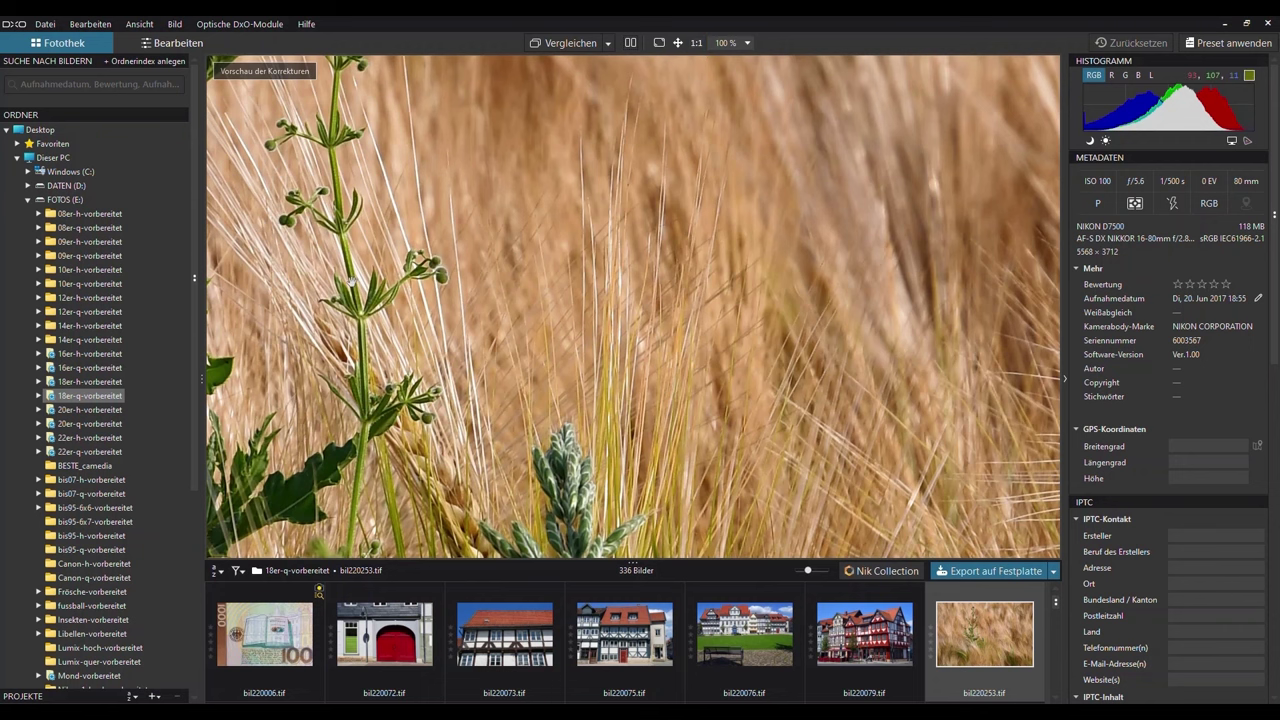
pyautogui.moveTo(352, 282); pyautogui.dragTo(602, 470)
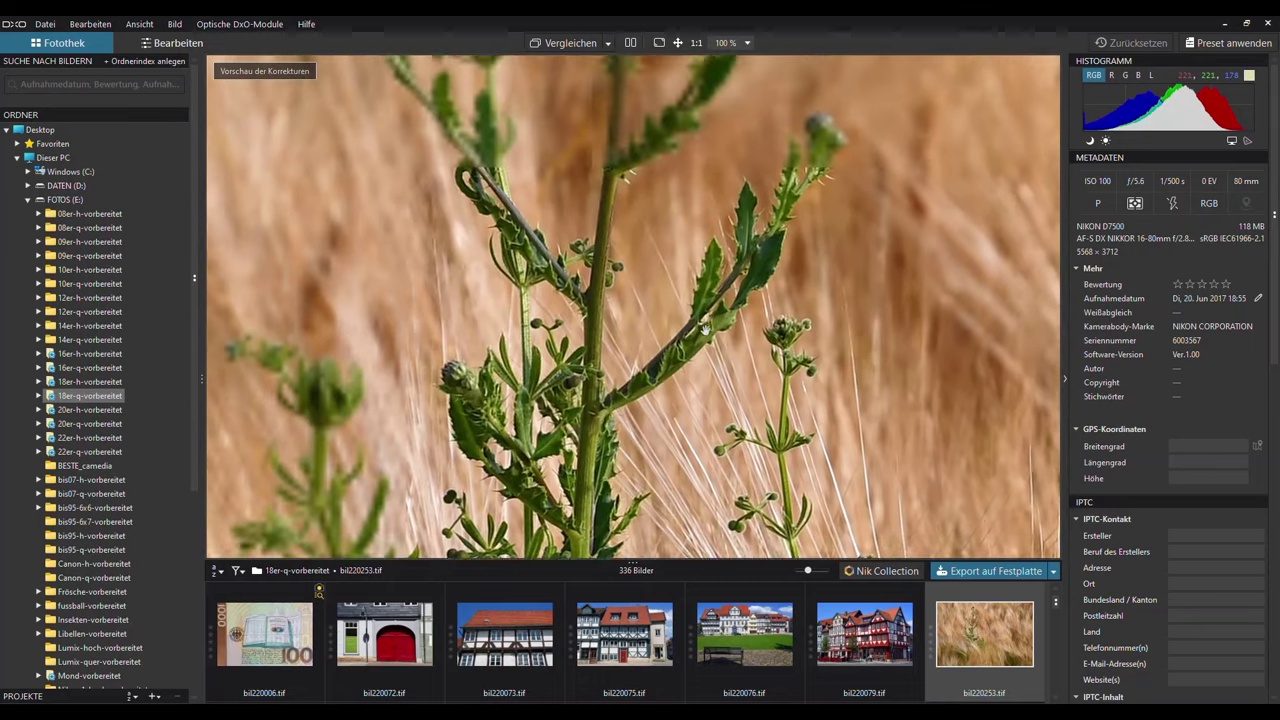
pyautogui.moveTo(750, 430); pyautogui.dragTo(735, 515)
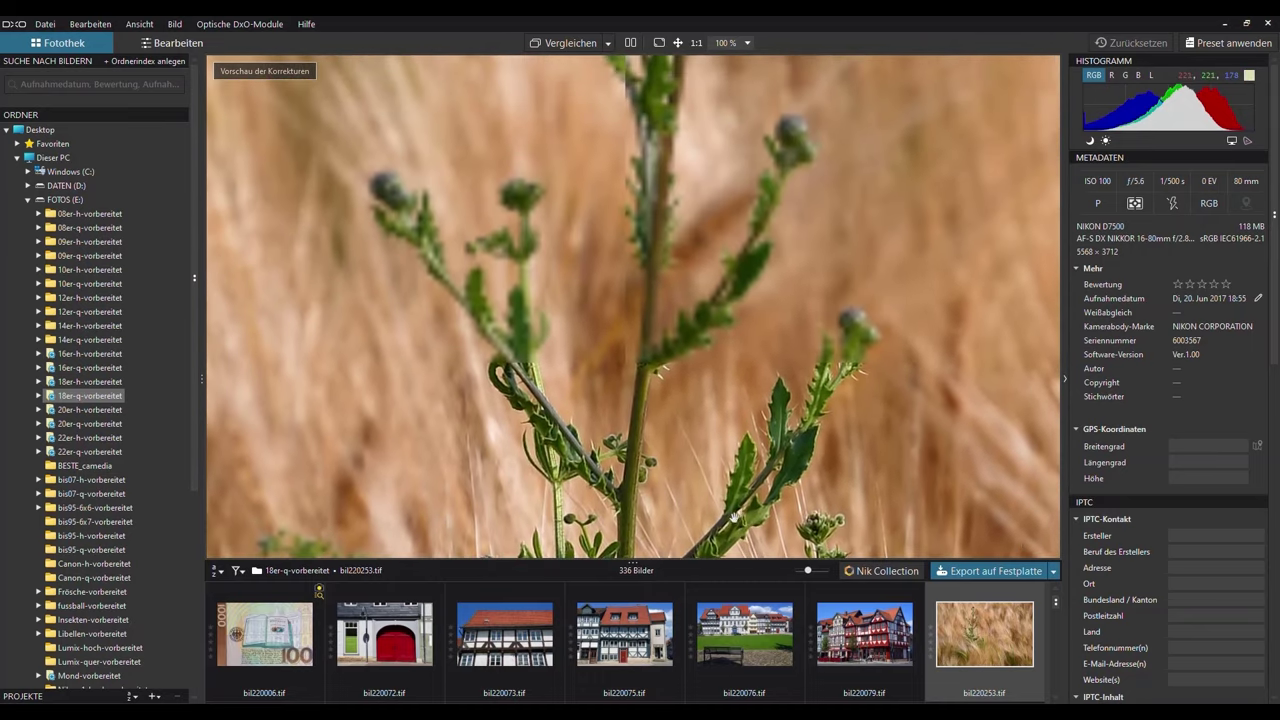
pyautogui.moveTo(663, 289); pyautogui.dragTo(643, 523)
pyautogui.moveTo(612, 265); pyautogui.dragTo(600, 428)
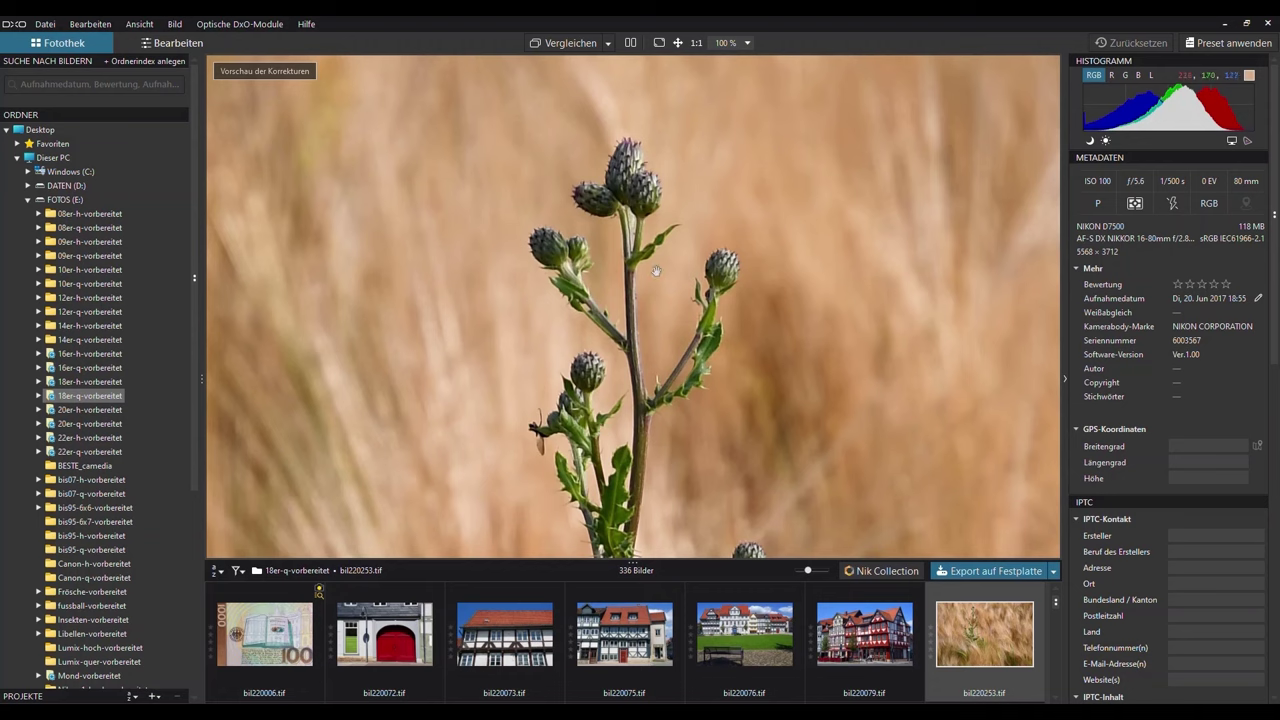
# View the available zoom levels, zoom the image out step by step to 45 %, and fit the whole image in the preview.
pyautogui.click(749, 43)
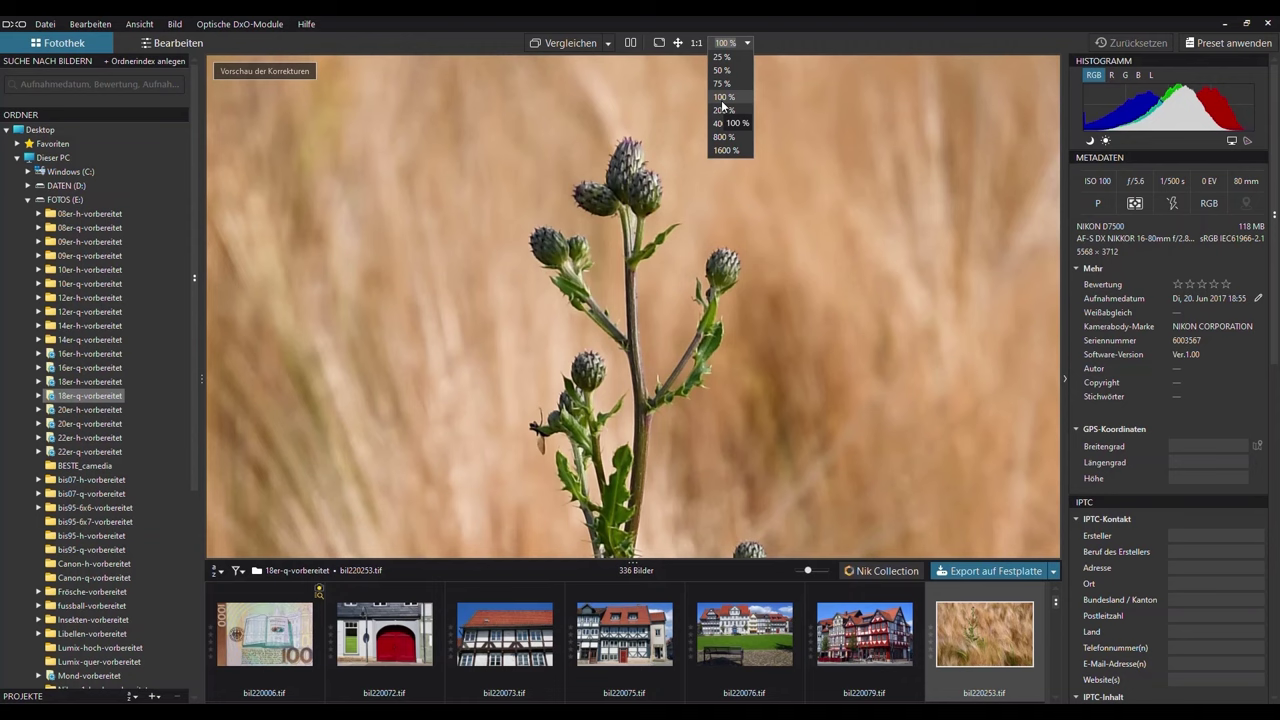
pyautogui.click(645, 187)
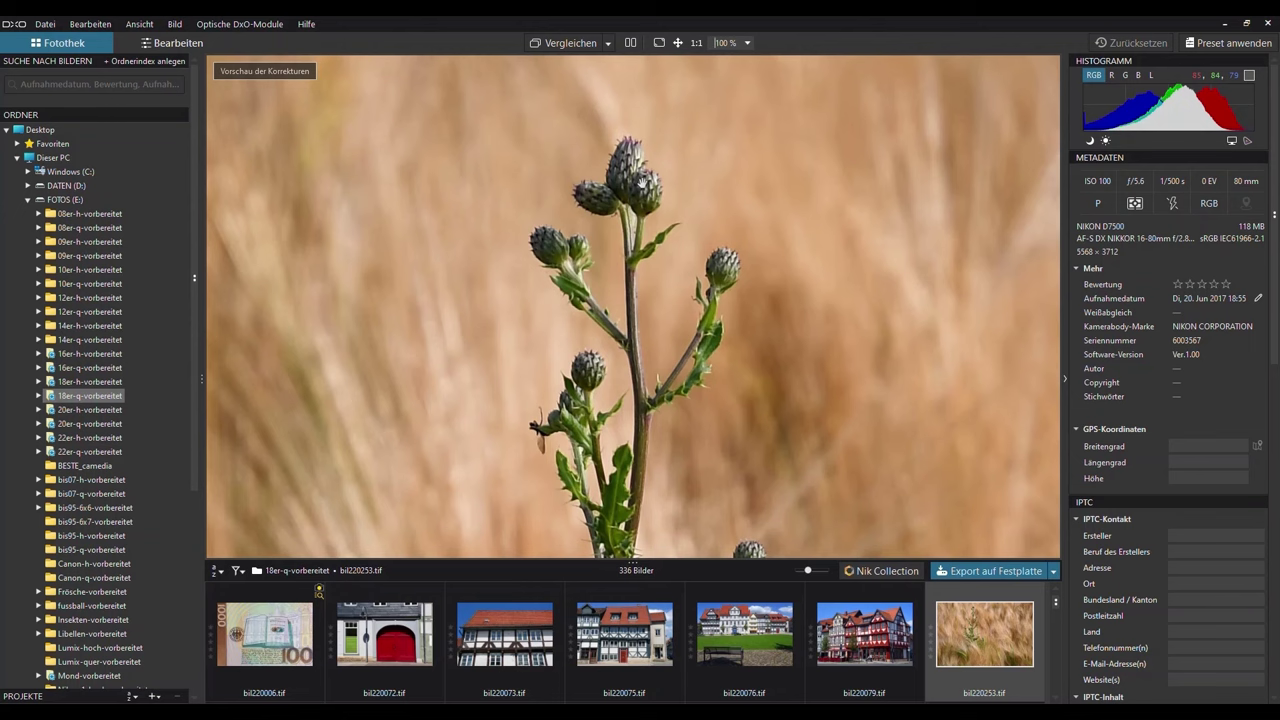
pyautogui.scroll(-1, 641, 183)
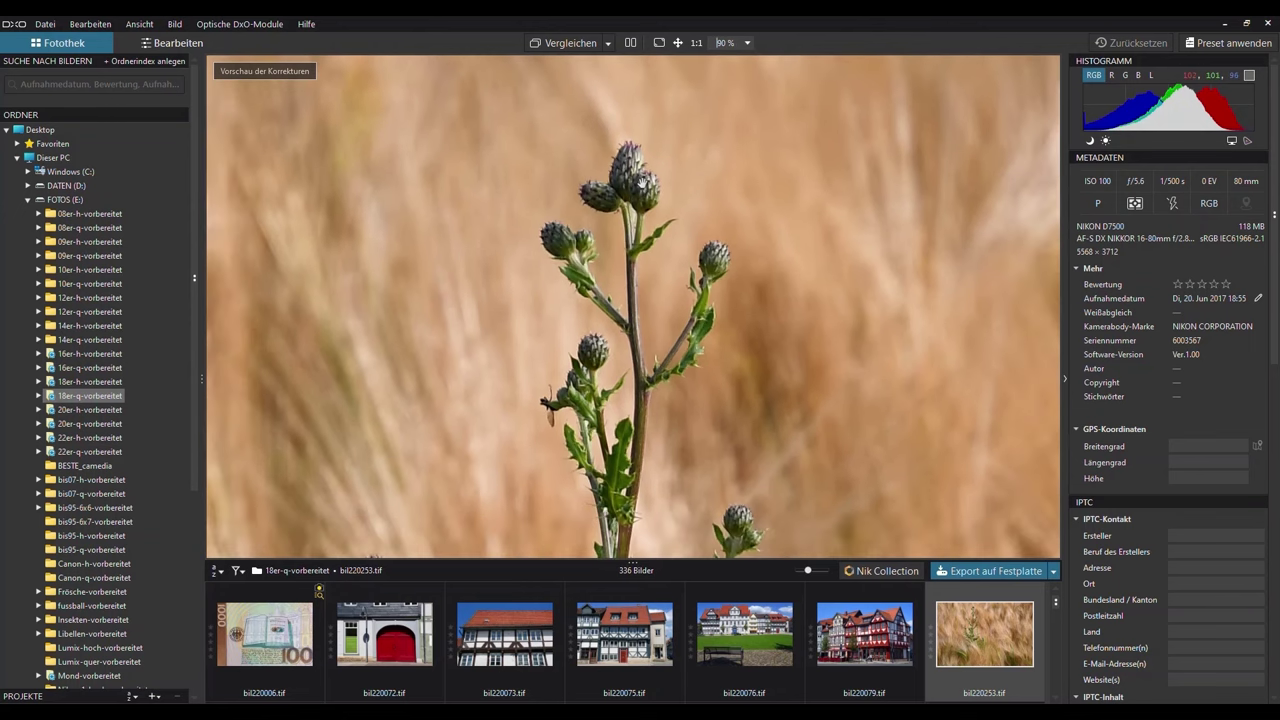
pyautogui.scroll(-1, 641, 183)
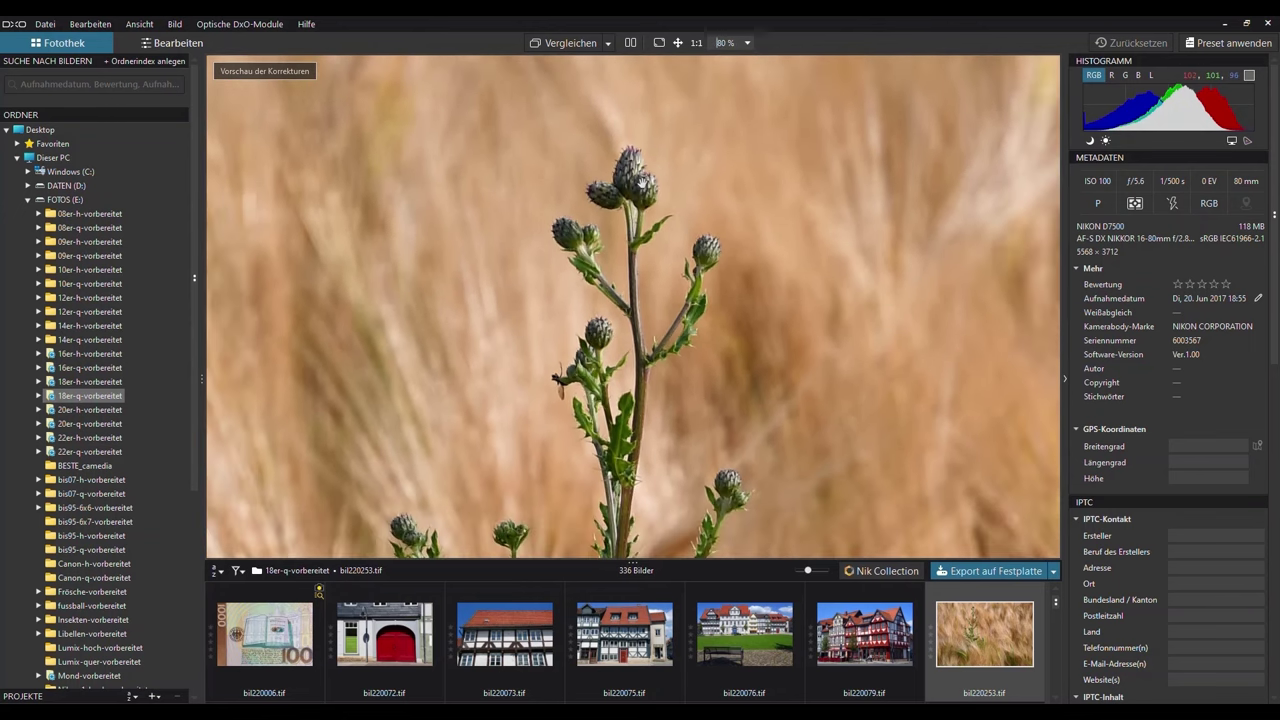
pyautogui.scroll(-1, 641, 183)
pyautogui.scroll(-2, 641, 183)
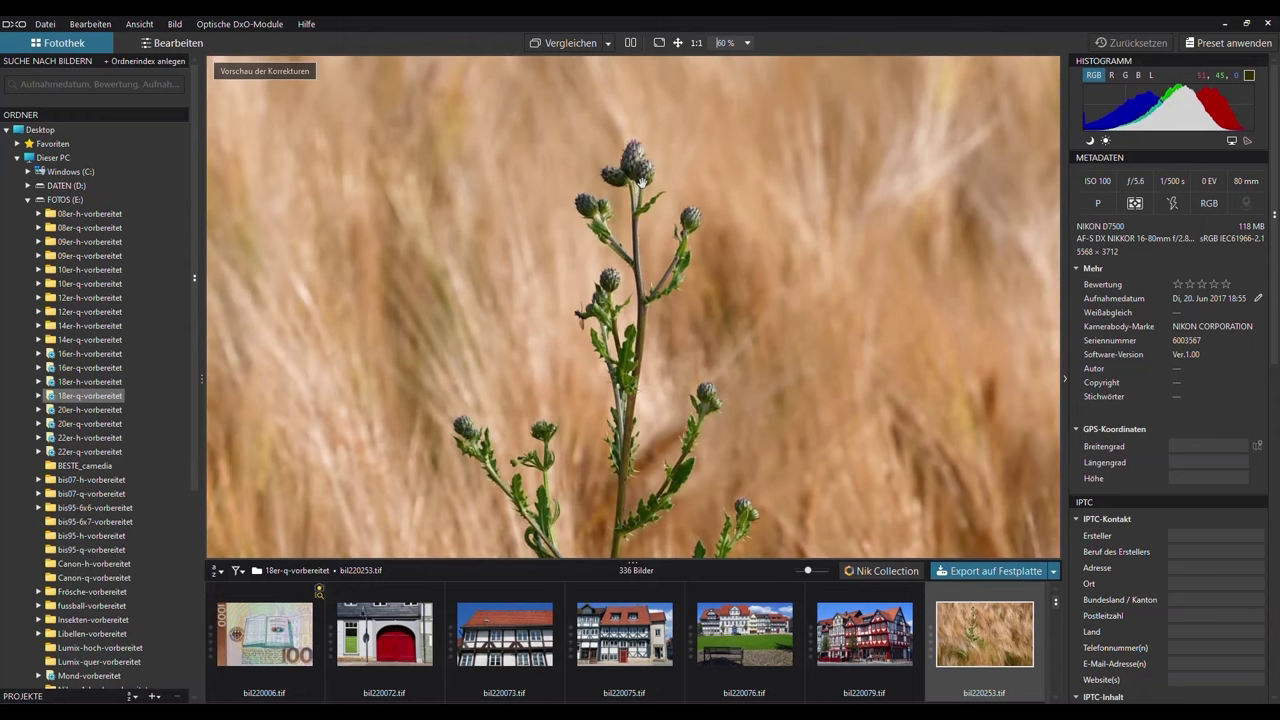
pyautogui.scroll(-2, 641, 183)
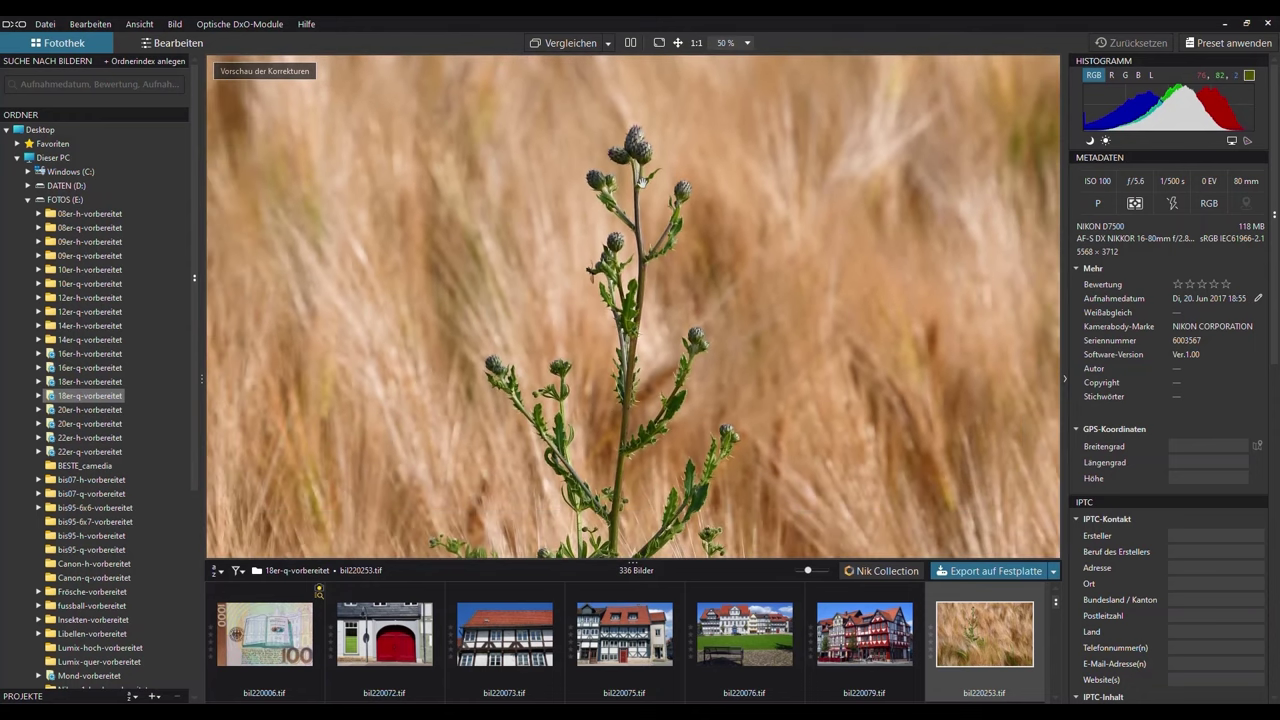
pyautogui.scroll(-1, 641, 183)
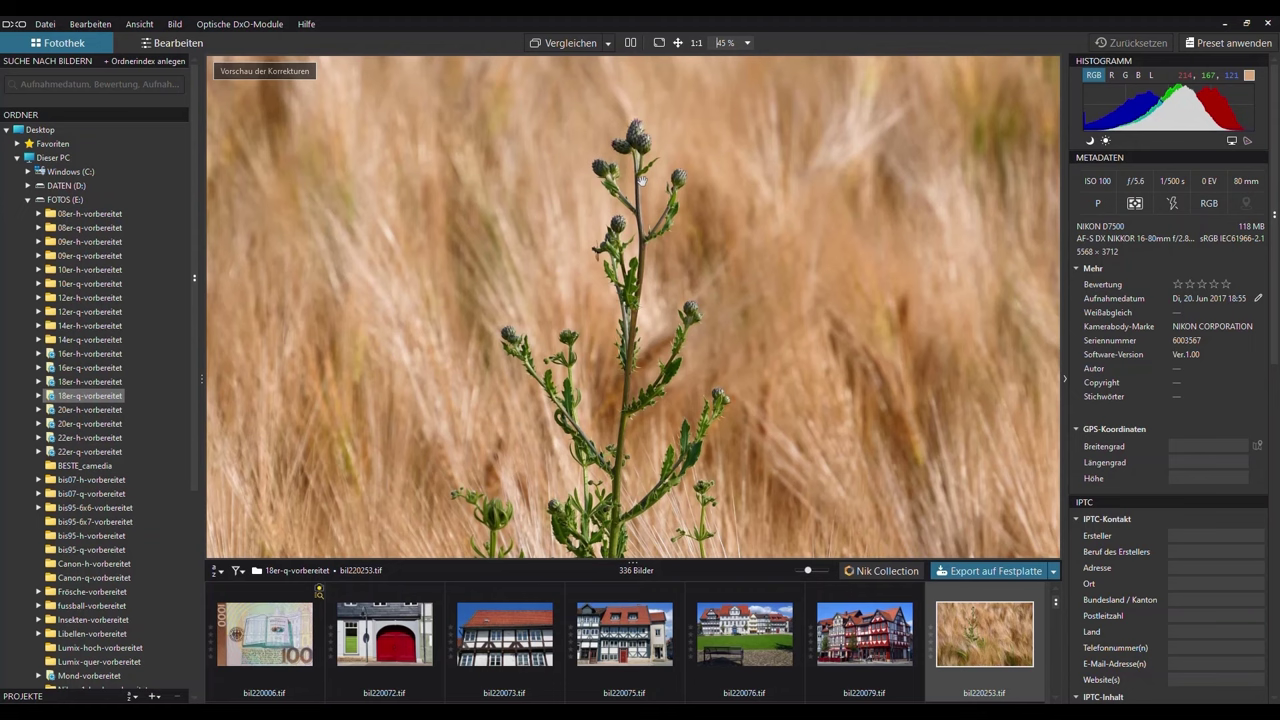
pyautogui.click(679, 45)
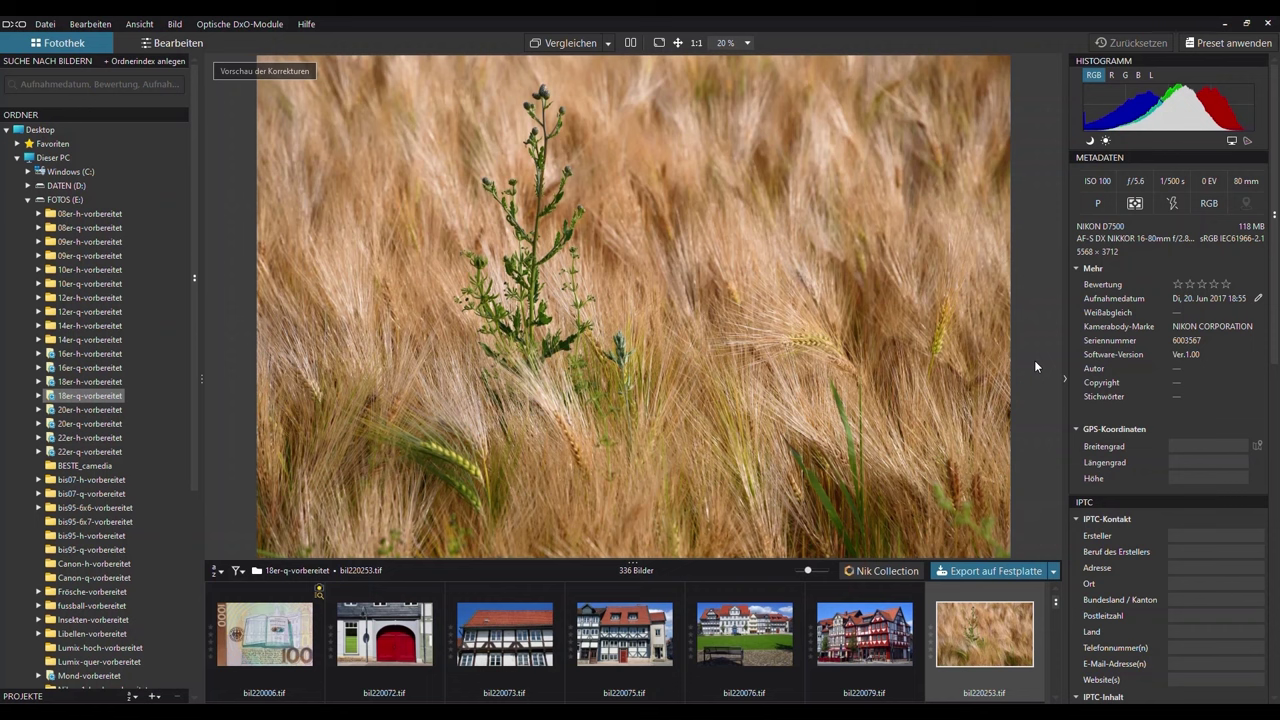
# Look through the preset collection and apply the preset "2 - HDR - Künstlerisch" to bil220253.tif.
pyautogui.click(1217, 44)
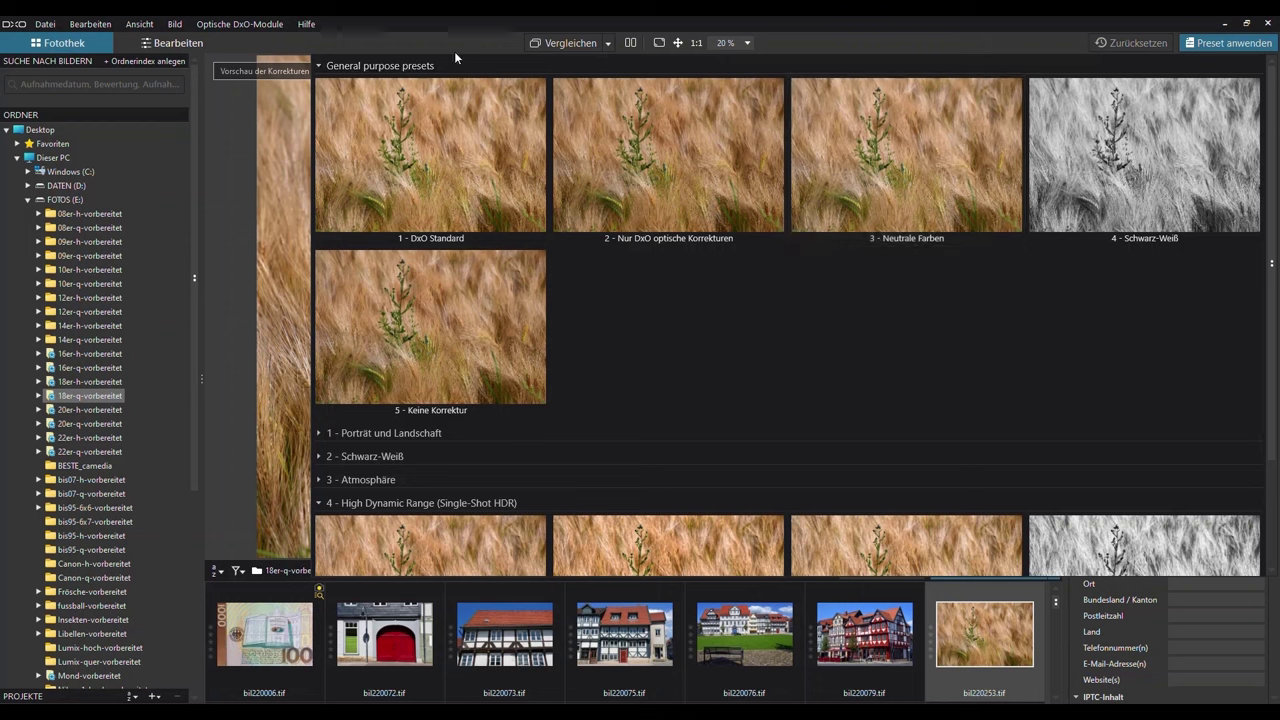
pyautogui.click(319, 66)
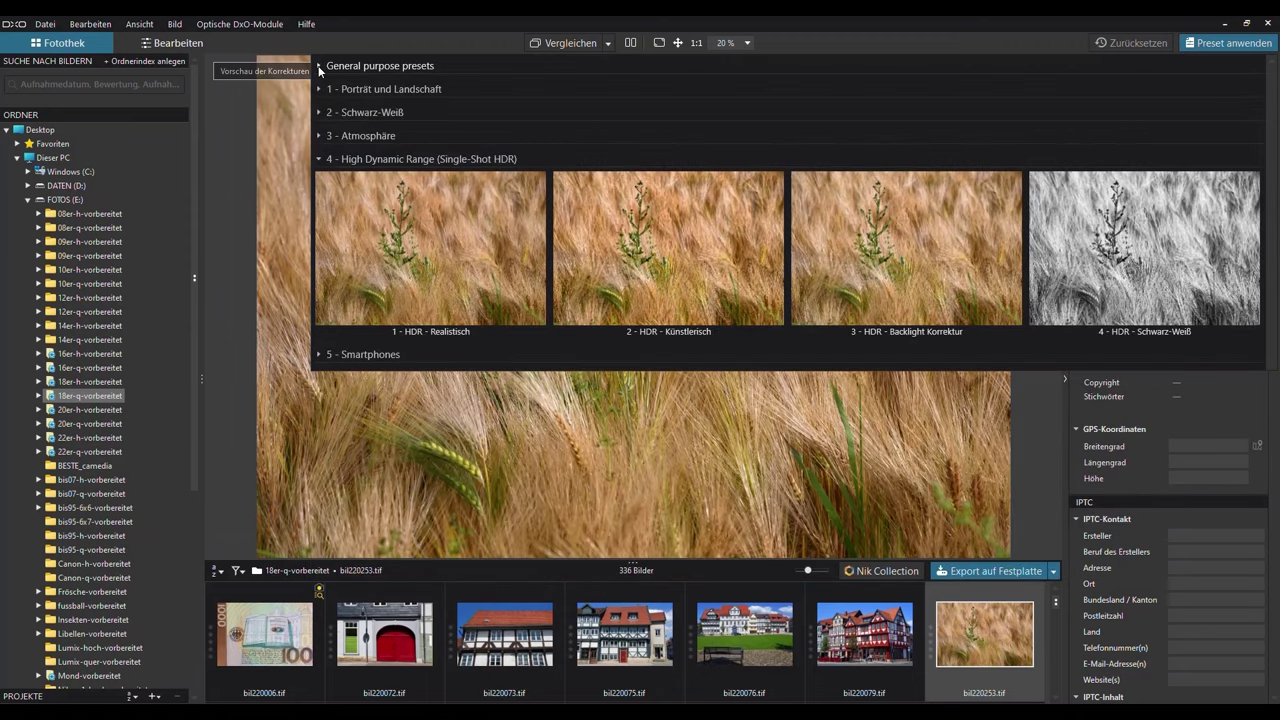
pyautogui.click(319, 66)
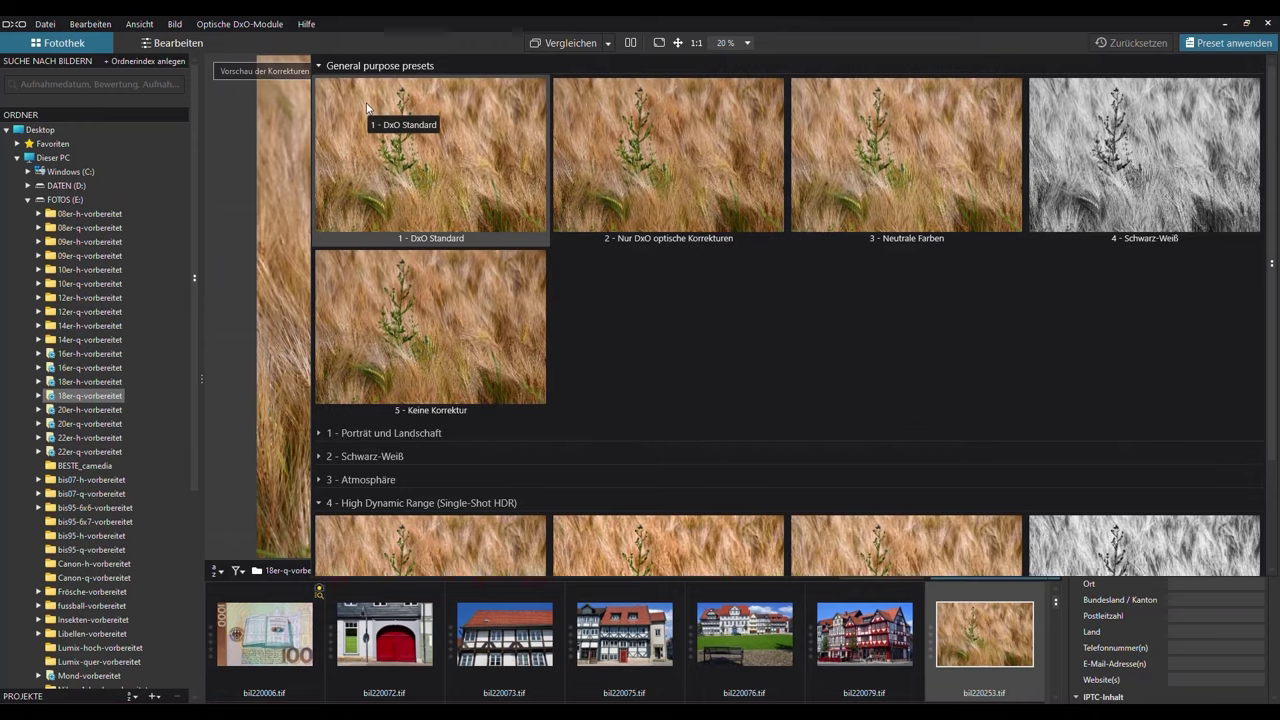
pyautogui.scroll(-5, 367, 108)
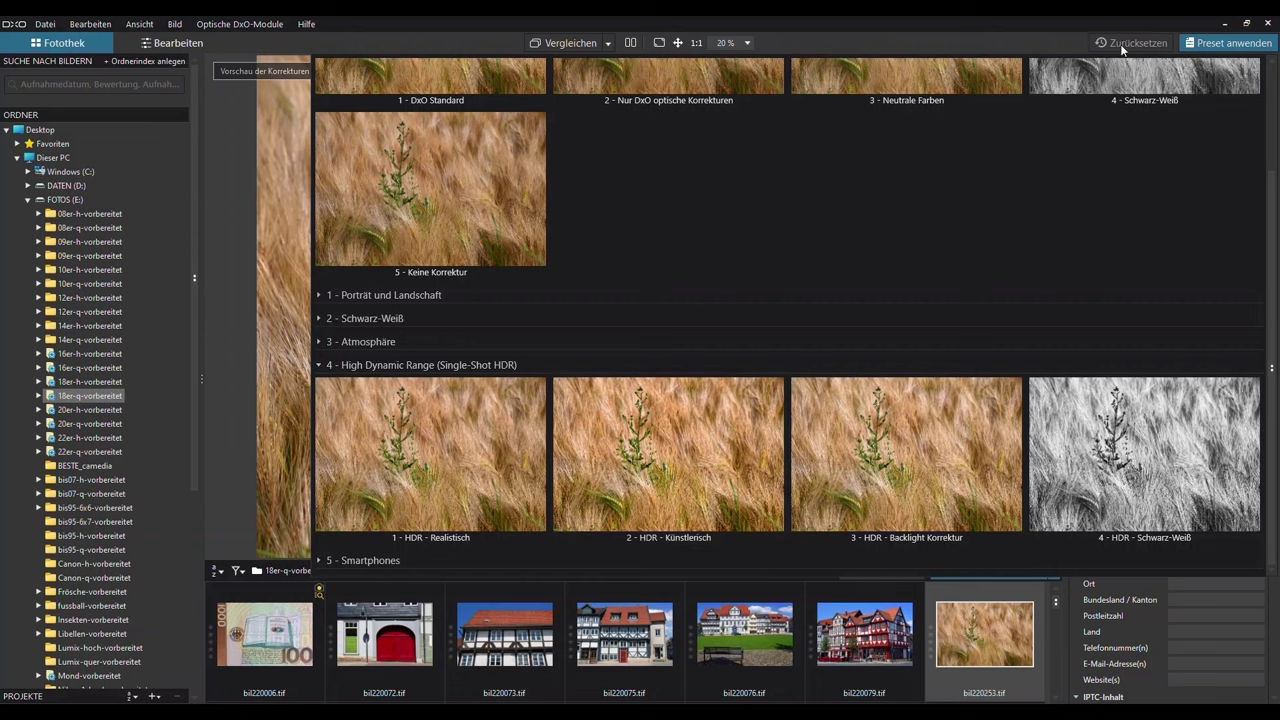
pyautogui.click(706, 399)
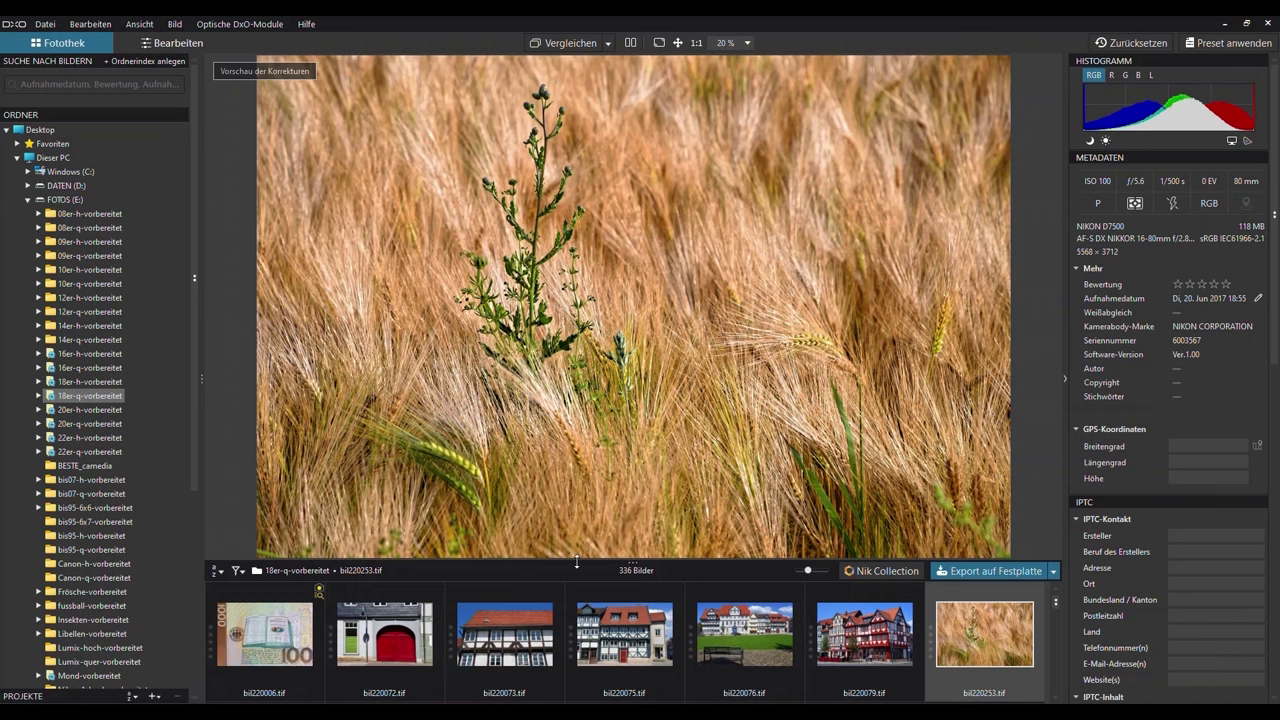
# Enlarge the thumbnail browser over the preview area and sort the images by name, first descending and again ascending.
pyautogui.moveTo(576, 563); pyautogui.dragTo(592, 19)
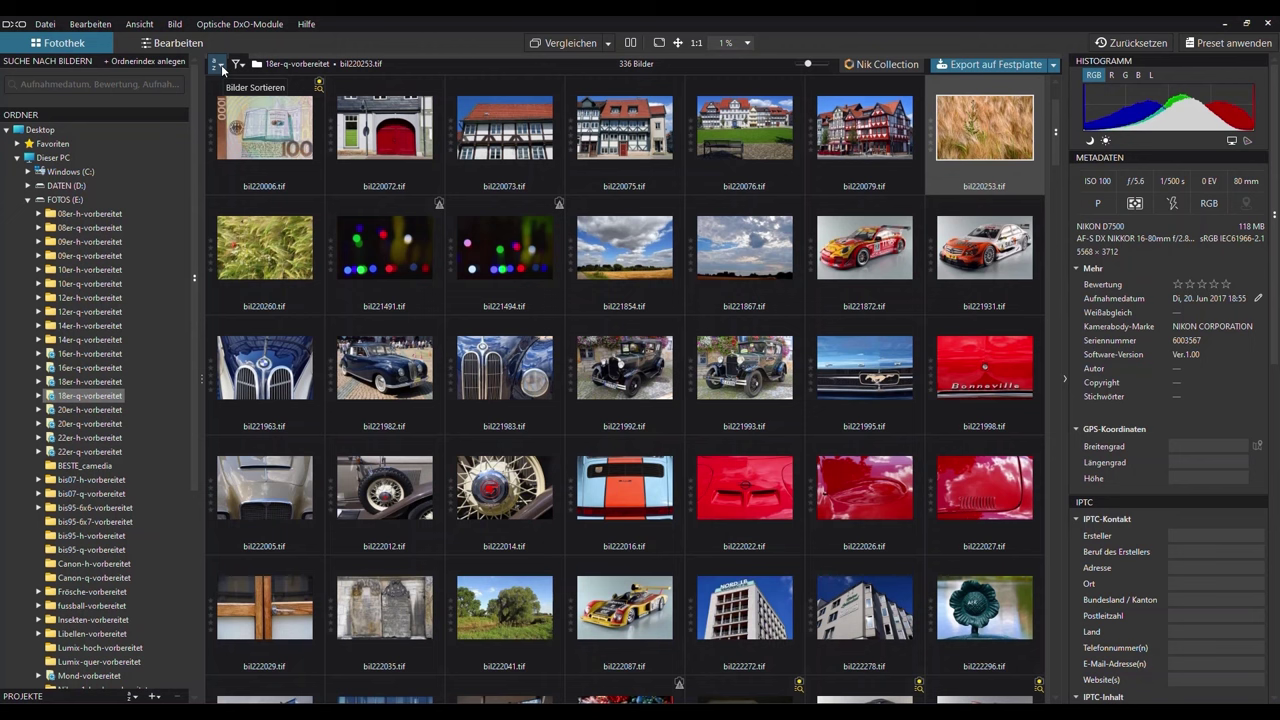
pyautogui.click(222, 68)
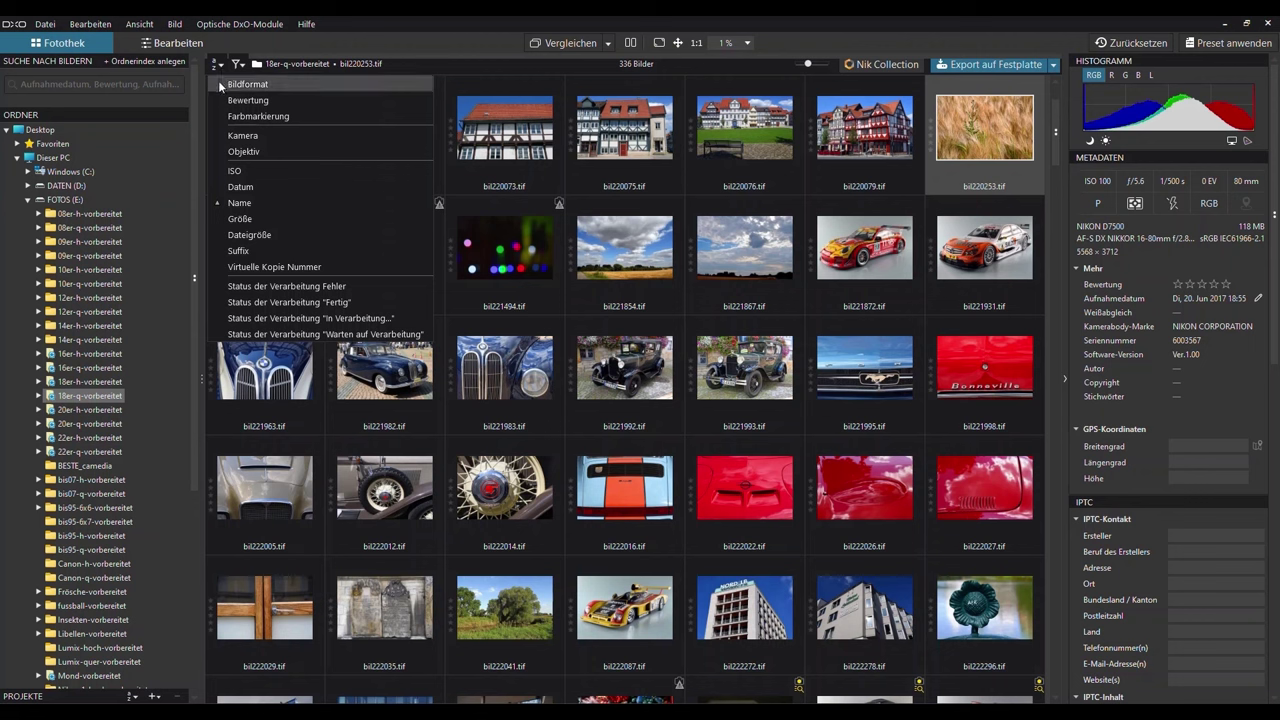
pyautogui.click(263, 116)
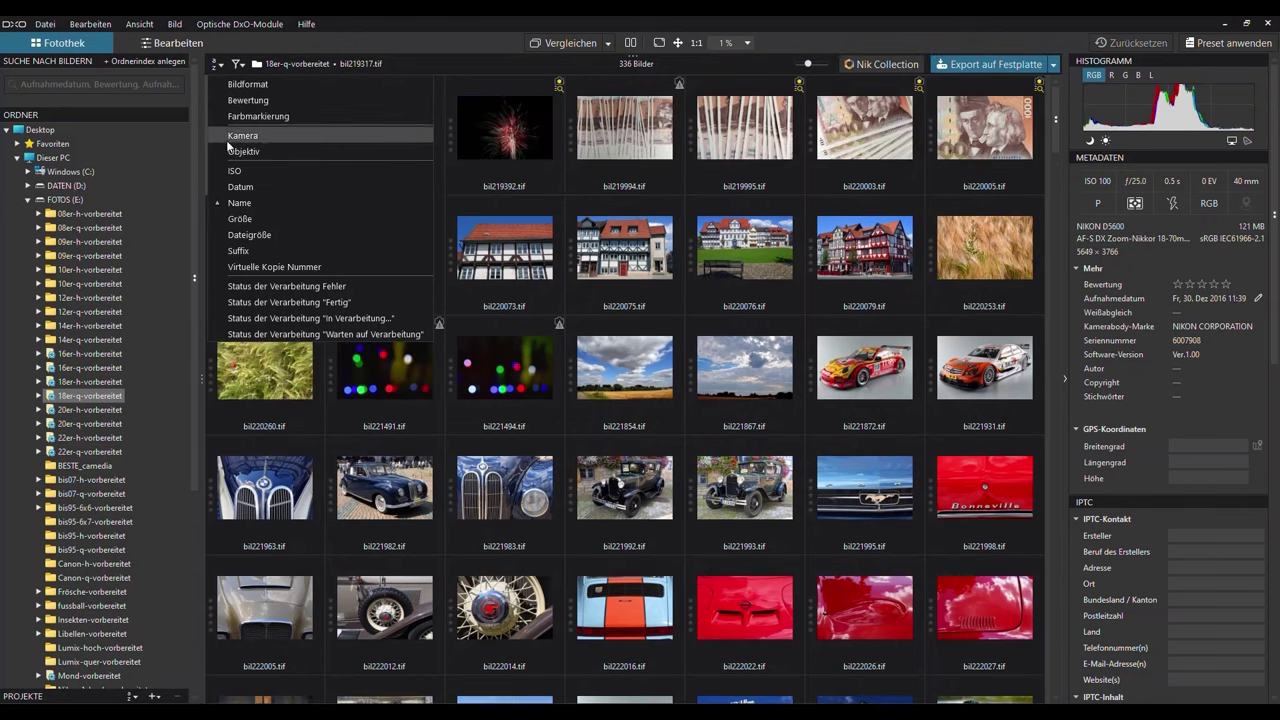
pyautogui.click(217, 203)
pyautogui.click(214, 63)
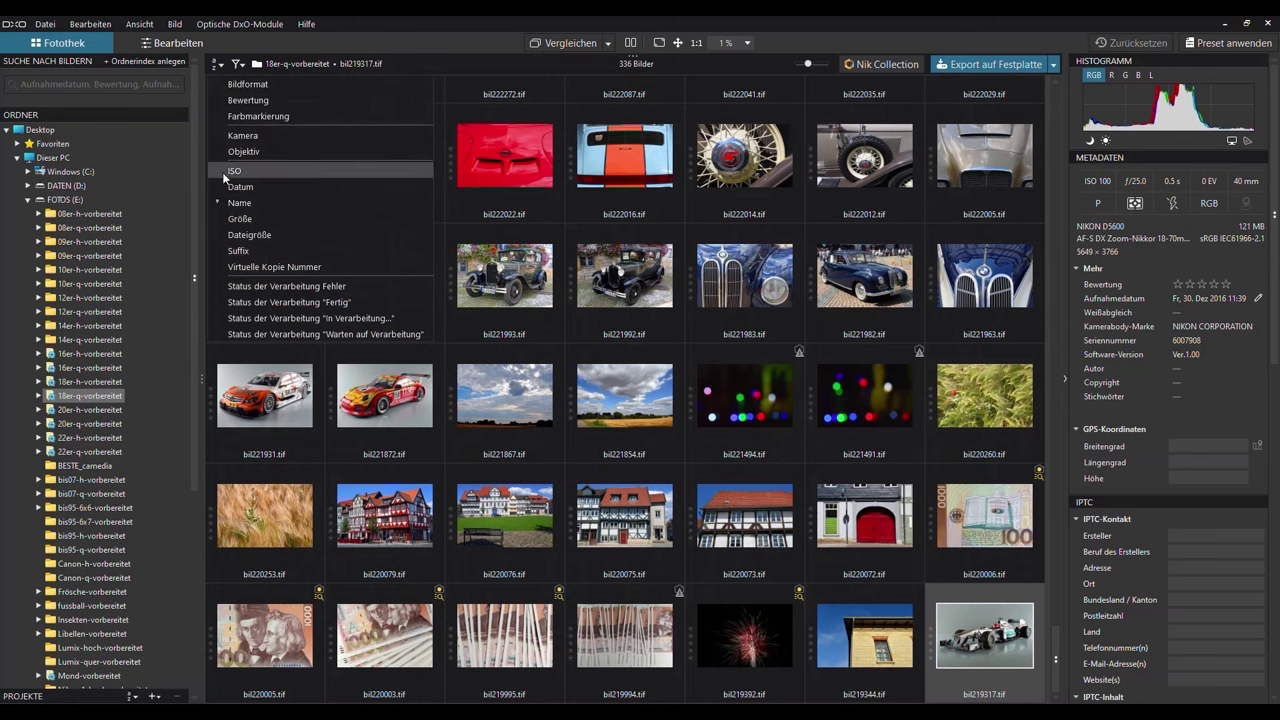
pyautogui.click(216, 202)
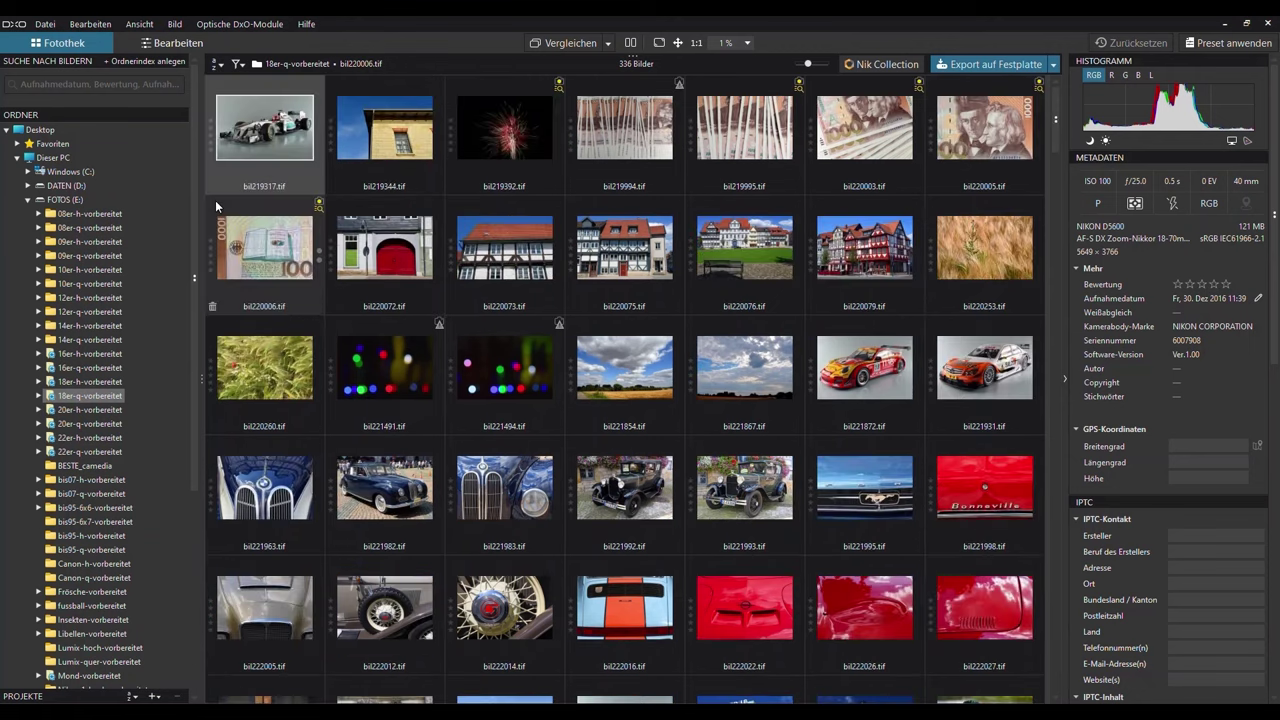
# Look through the available image filter criteria for the folder 18er-q-vorbereitet without applying any of them.
pyautogui.click(242, 68)
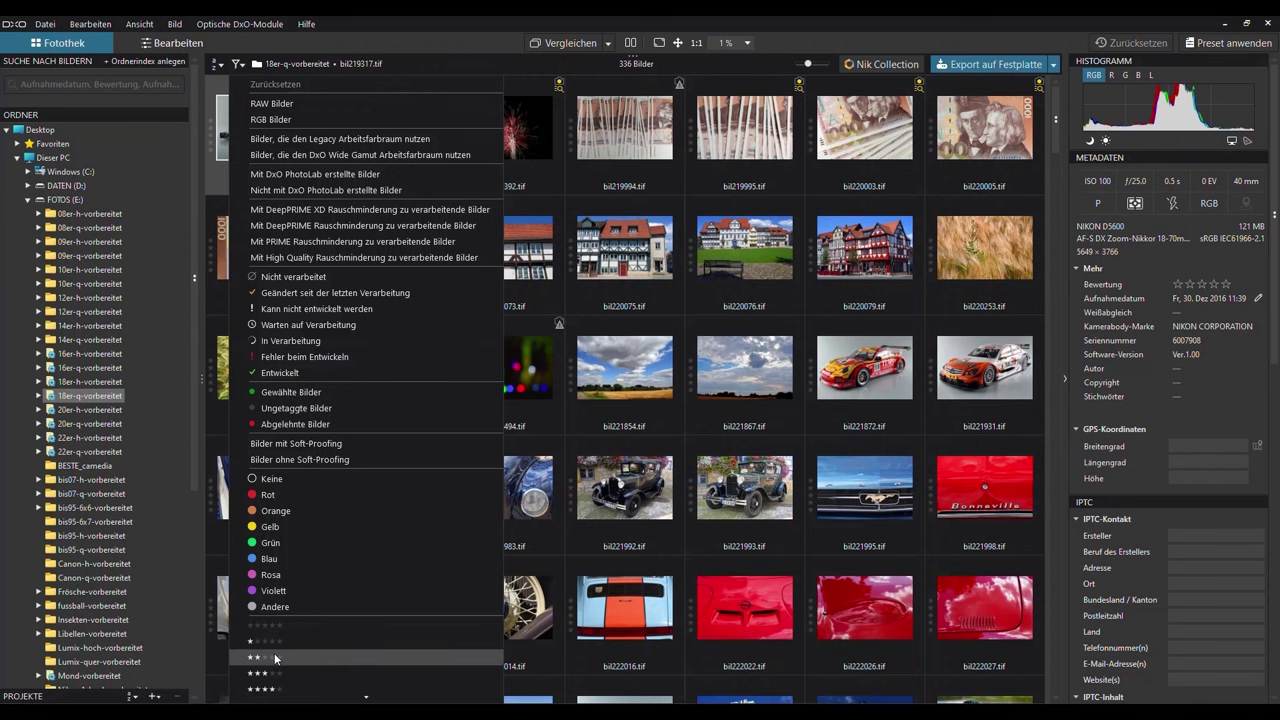
pyautogui.click(285, 66)
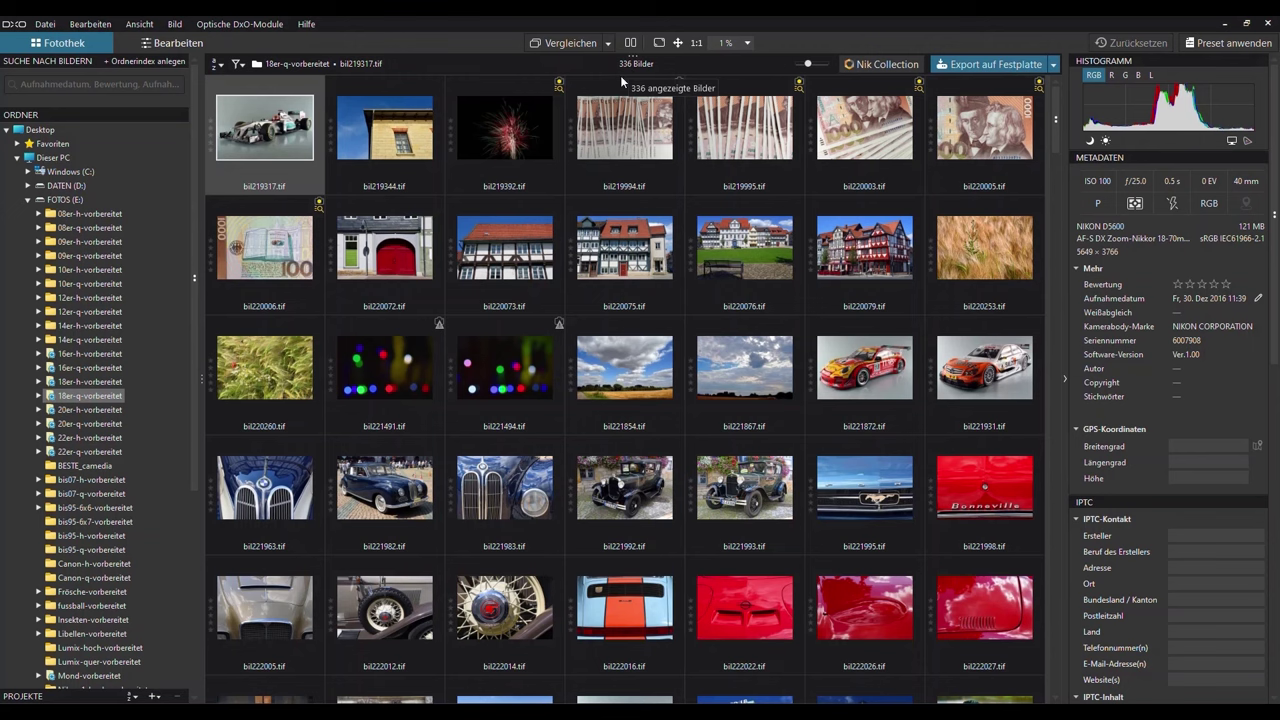
# Select bil220073.tif and bil220076.tif together, and replace this selection with bil220075.tif alone.
pyautogui.click(540, 232)
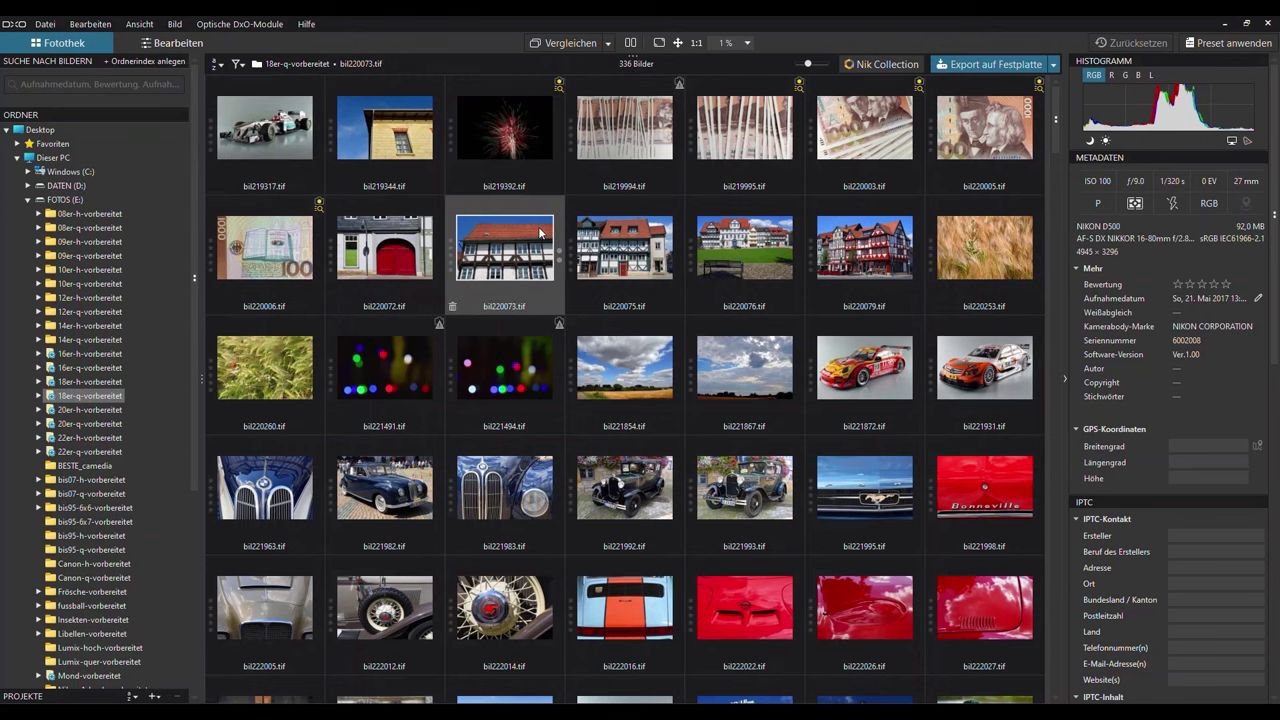
pyautogui.keyDown('ctrl'); pyautogui.click(728, 244); pyautogui.keyUp('ctrl')
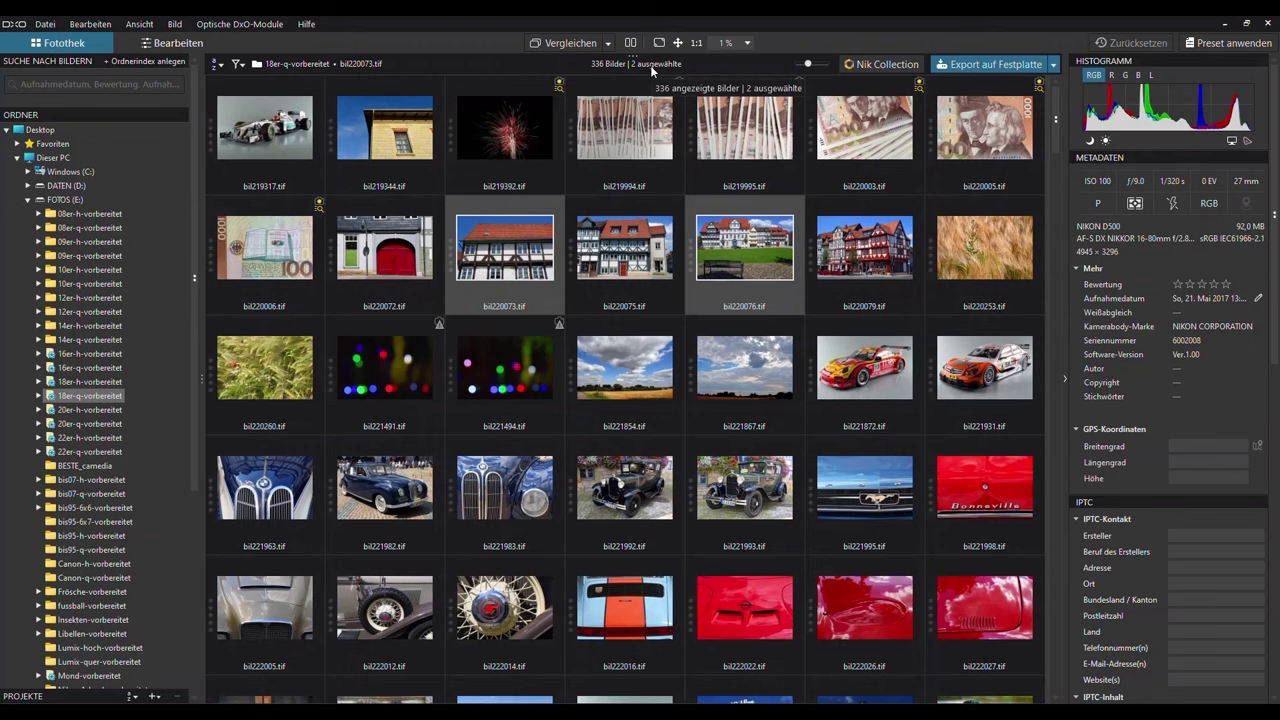
pyautogui.moveTo(632, 258)
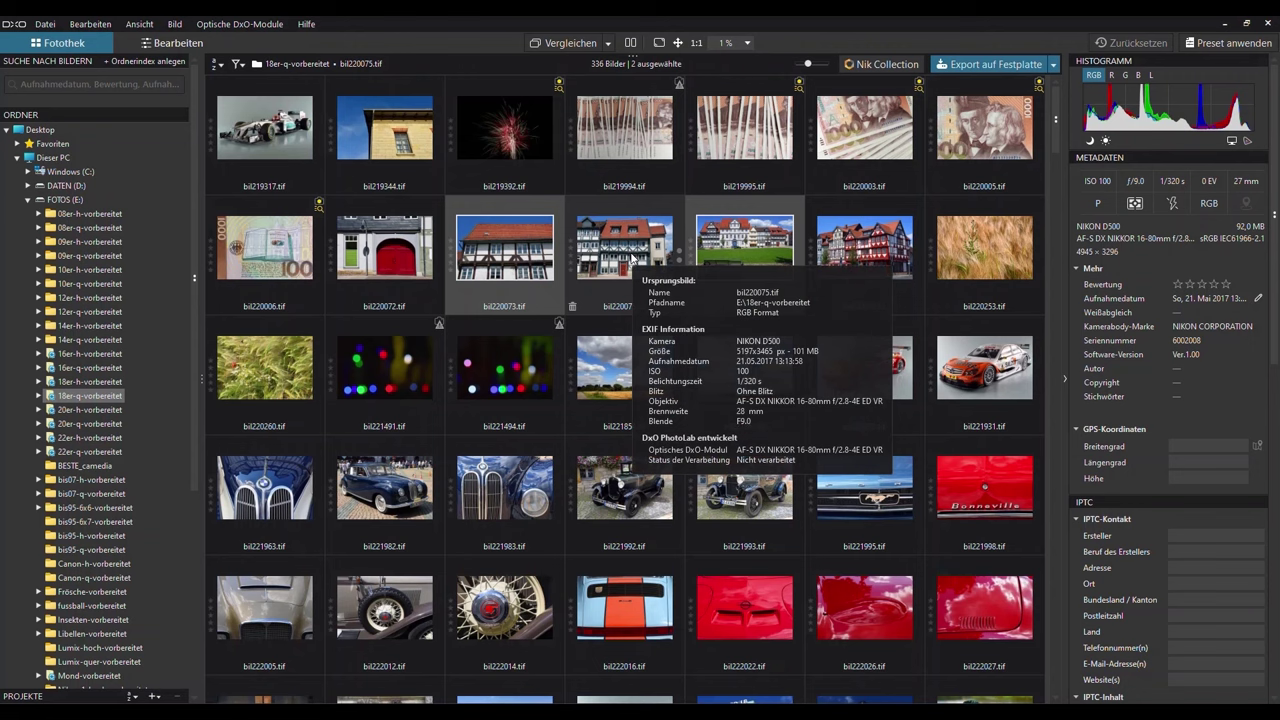
pyautogui.click(632, 258)
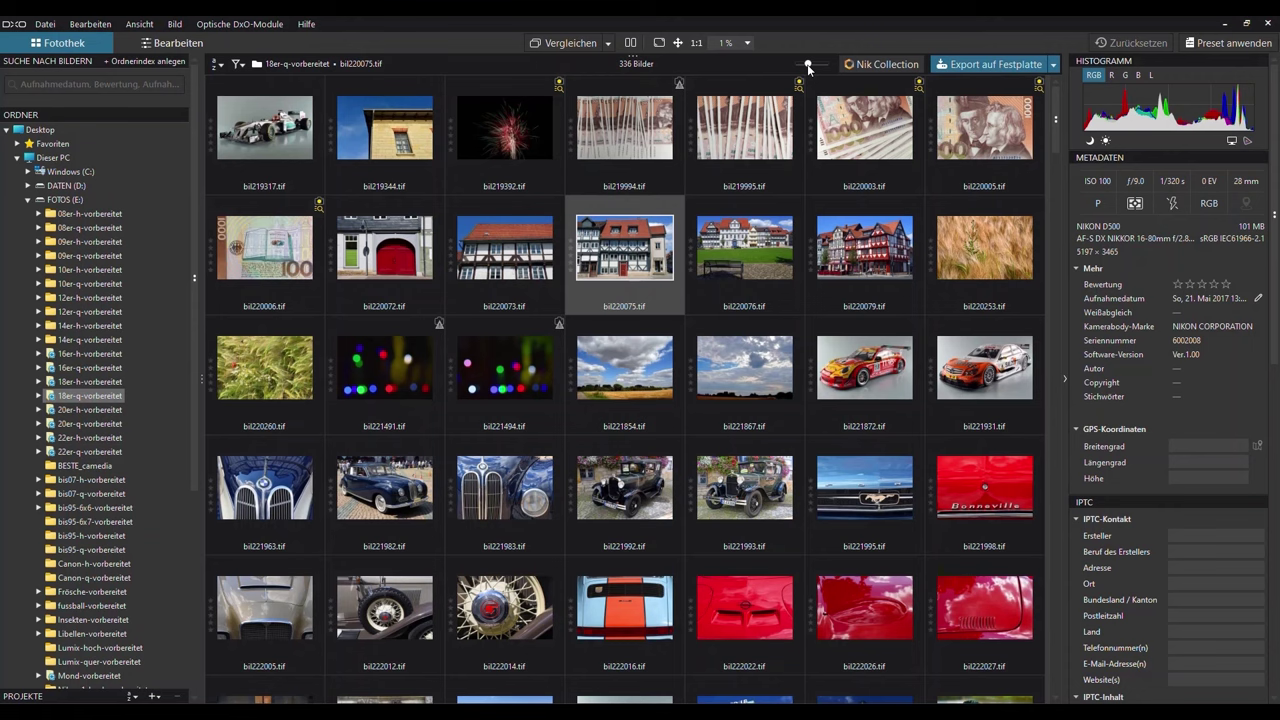
# Try smaller and very large thumbnails in the image browser, and set a medium size with six images per row.
pyautogui.moveTo(808, 66); pyautogui.dragTo(799, 67)
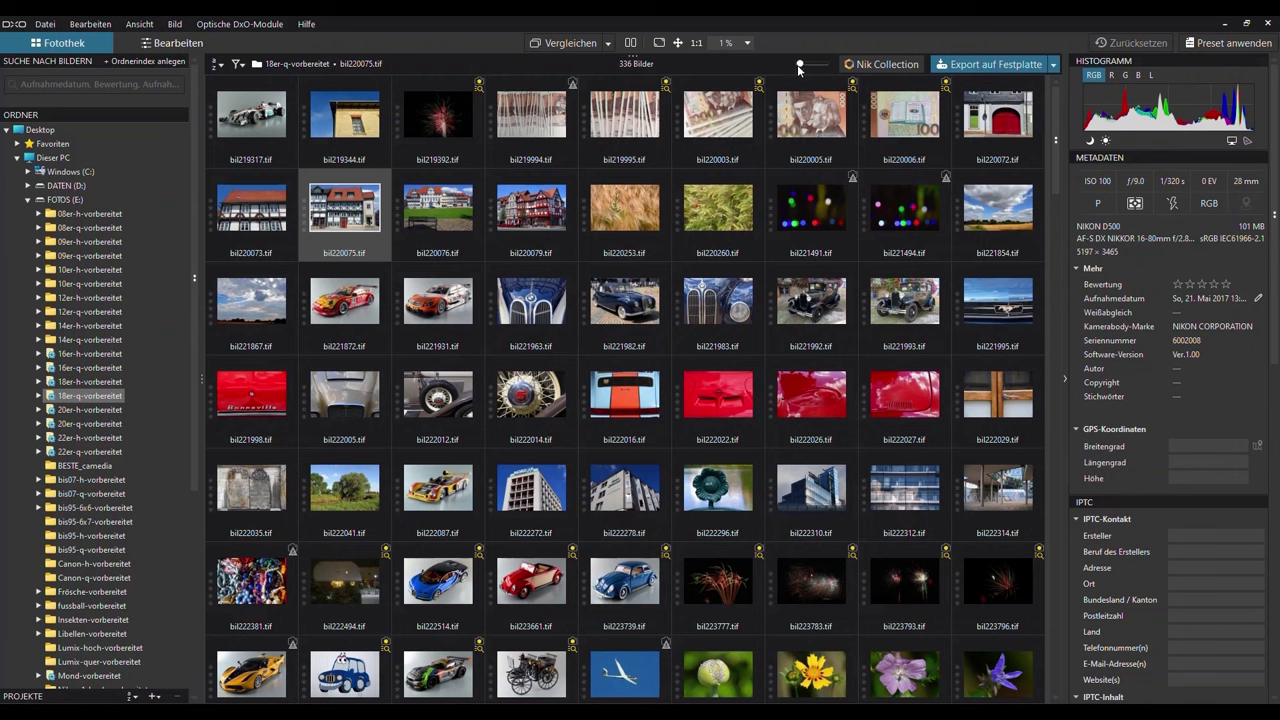
pyautogui.moveTo(800, 68); pyautogui.dragTo(825, 68)
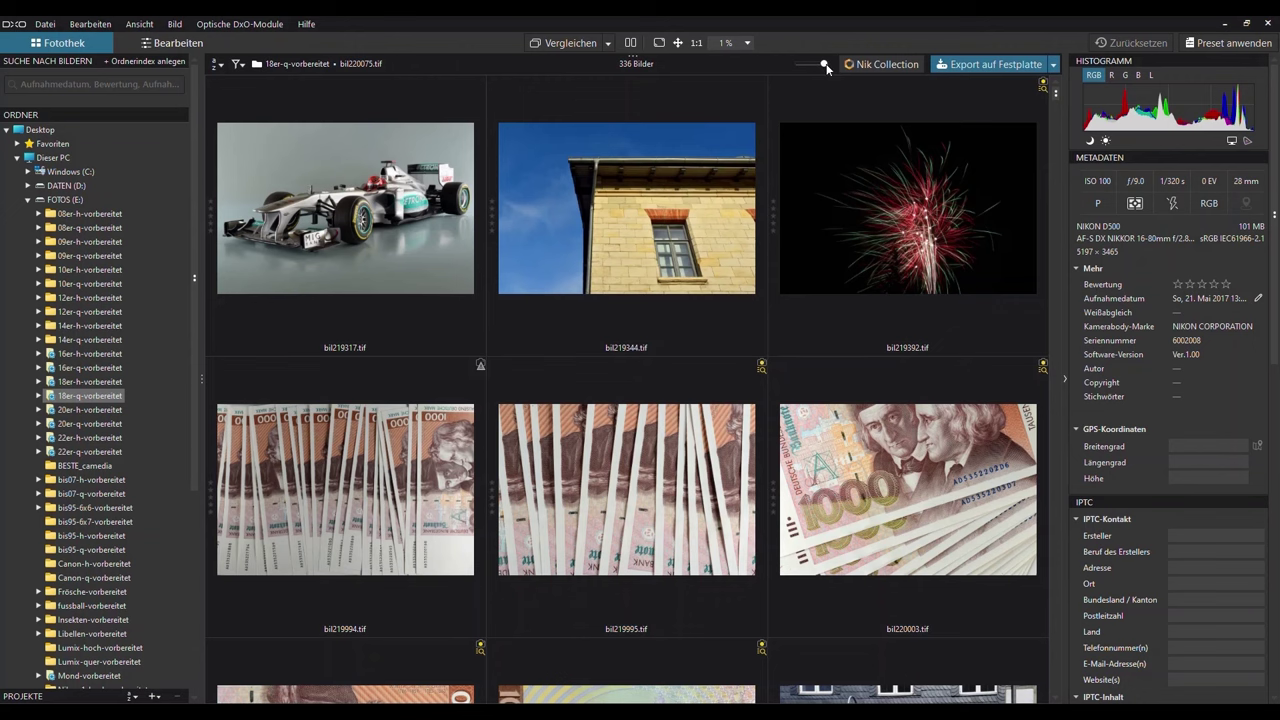
pyautogui.moveTo(827, 67); pyautogui.dragTo(811, 67)
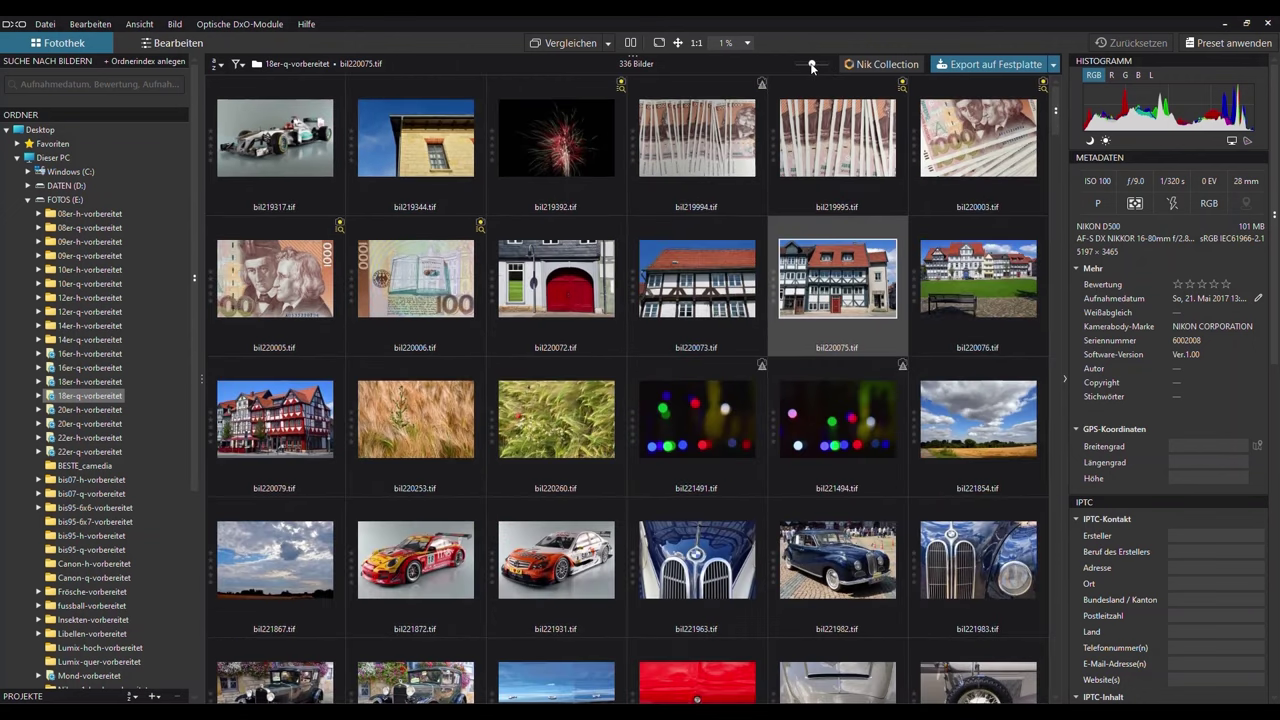
# View the Nik Collection plugins and the available export targets for bil220075.tif without starting a plugin or an export.
pyautogui.click(869, 64)
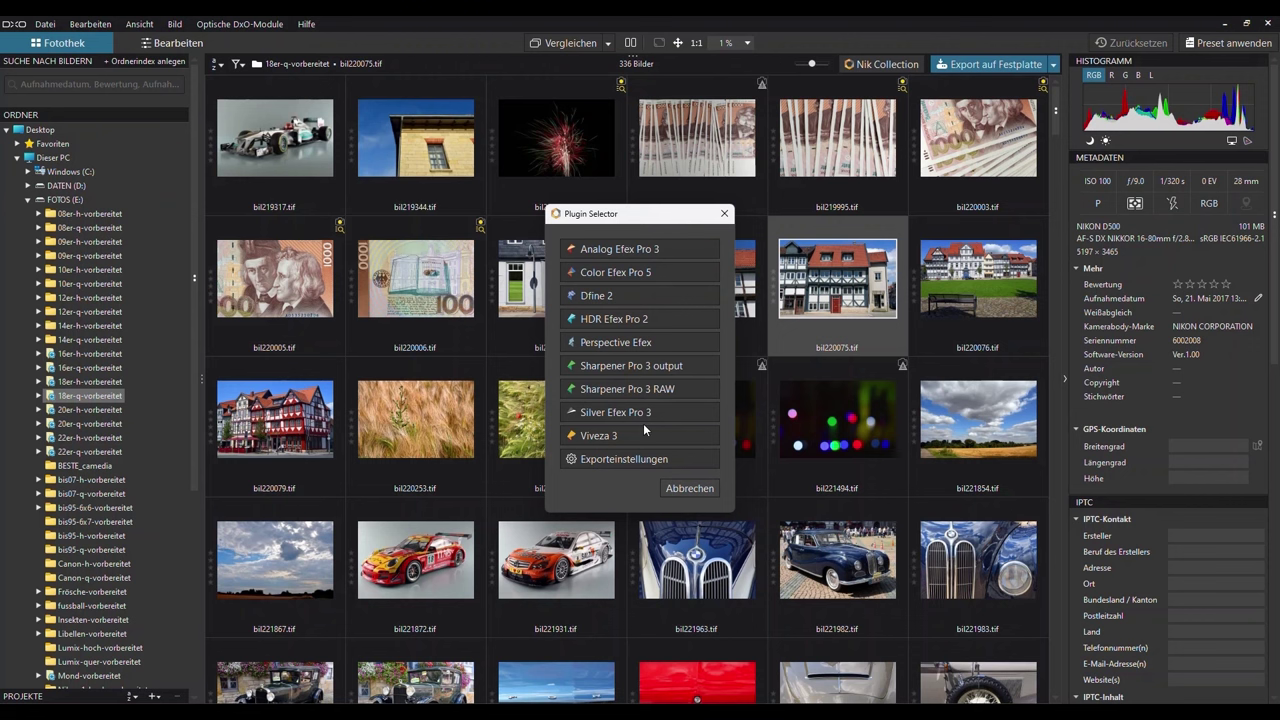
pyautogui.click(724, 214)
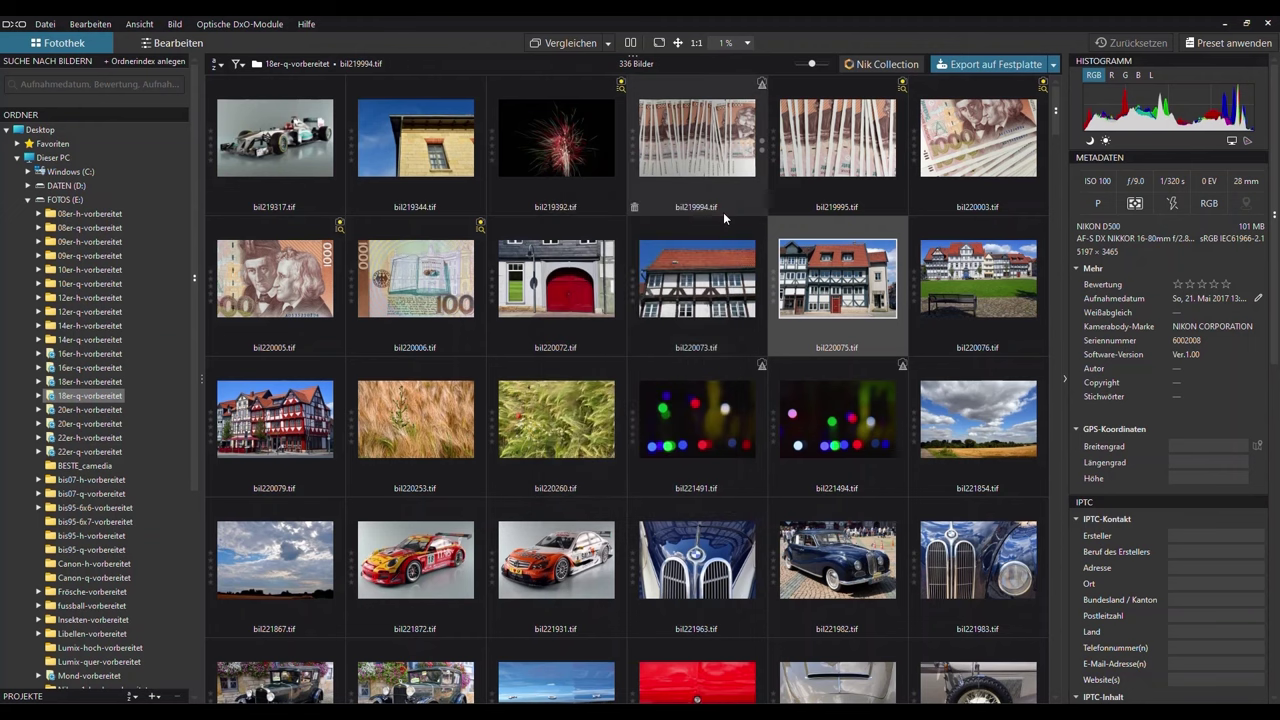
pyautogui.click(1053, 64)
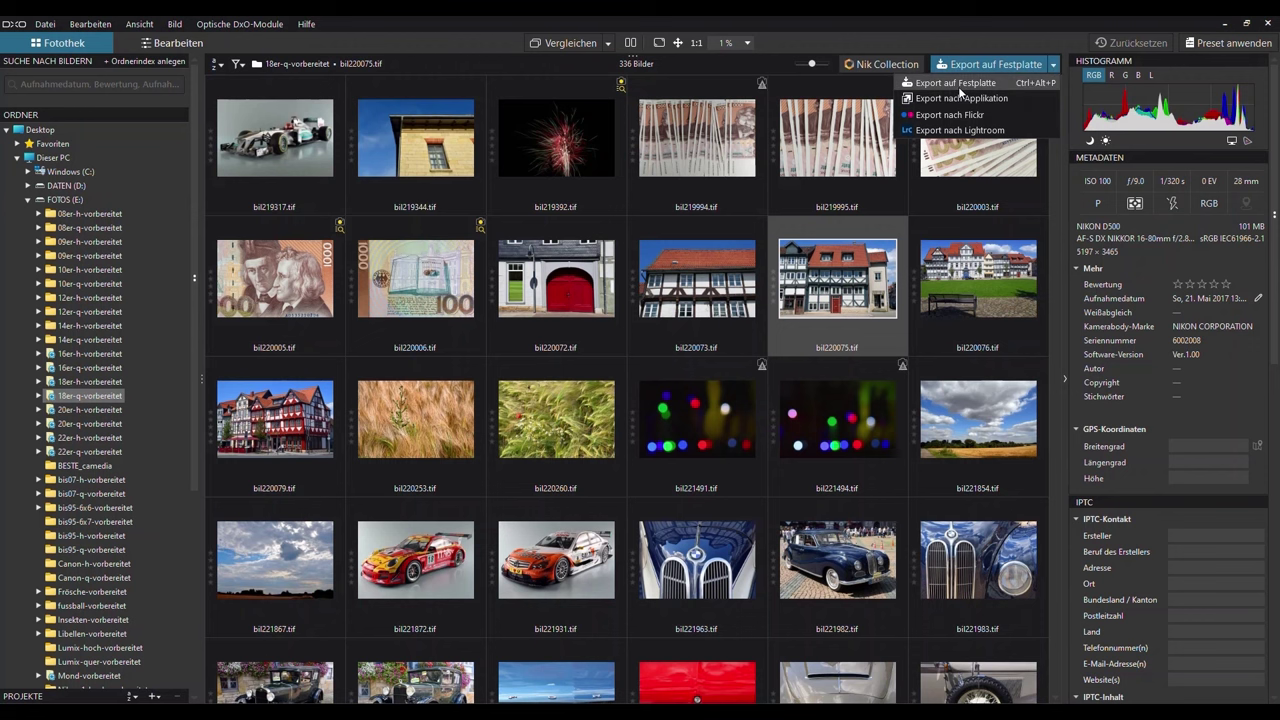
pyautogui.click(958, 131)
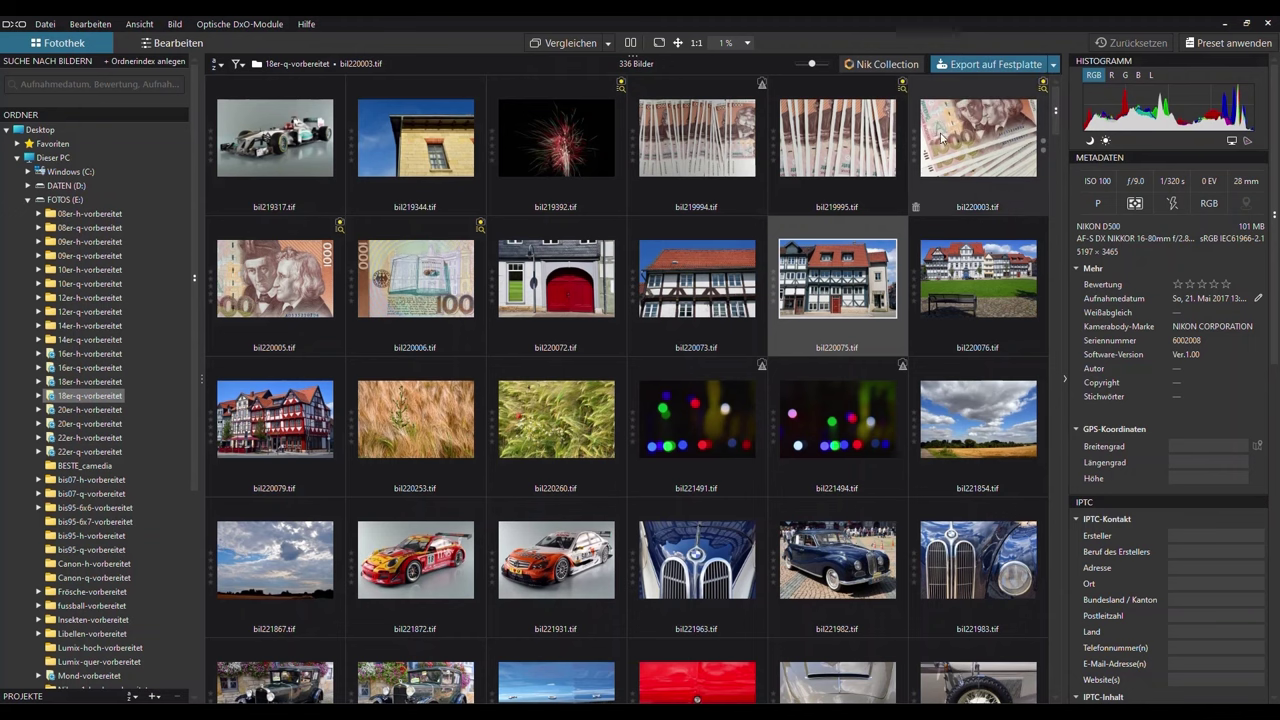
pyautogui.moveTo(848, 265)
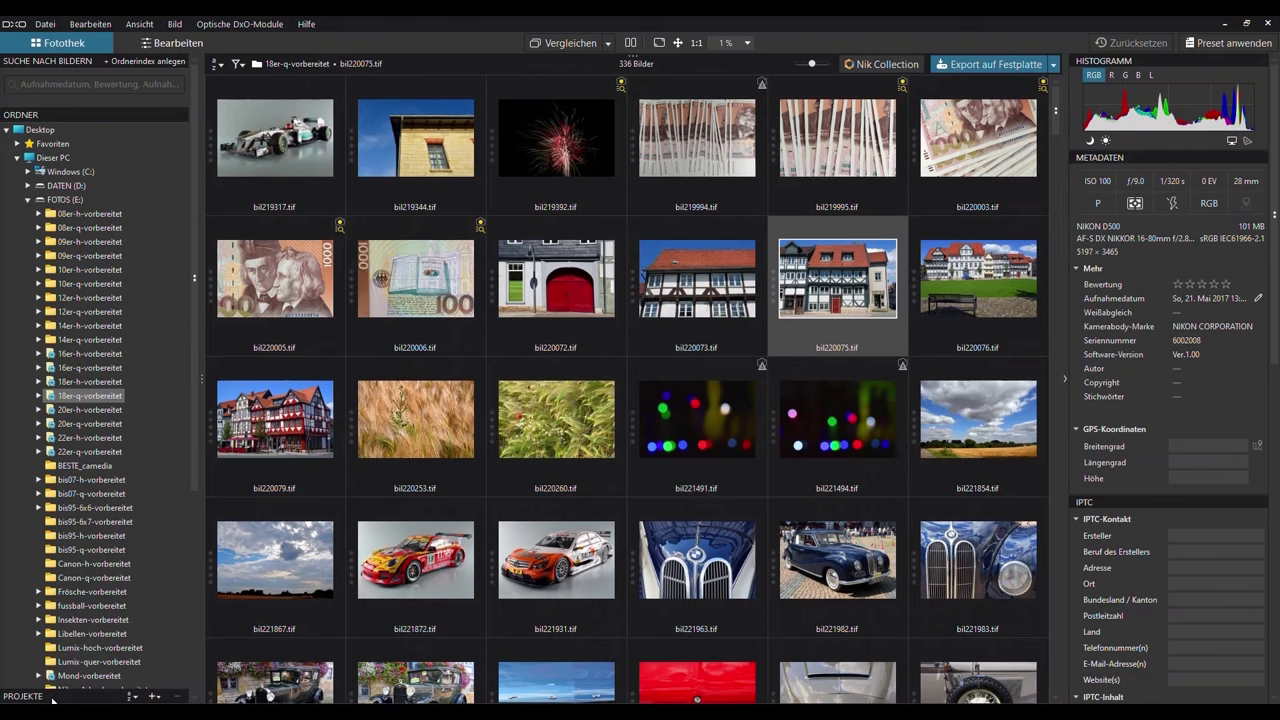
# Create a new project and name it "Rennsport".
pyautogui.scroll(-7, 52, 700)
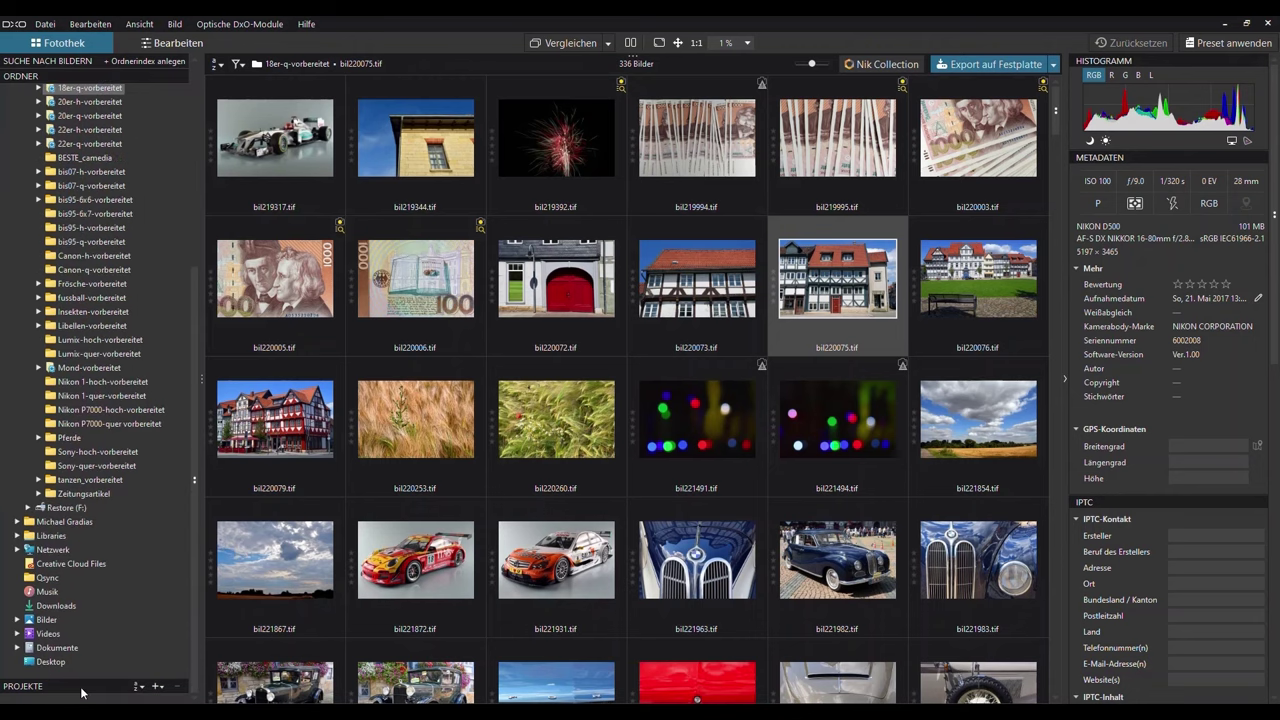
pyautogui.click(157, 687)
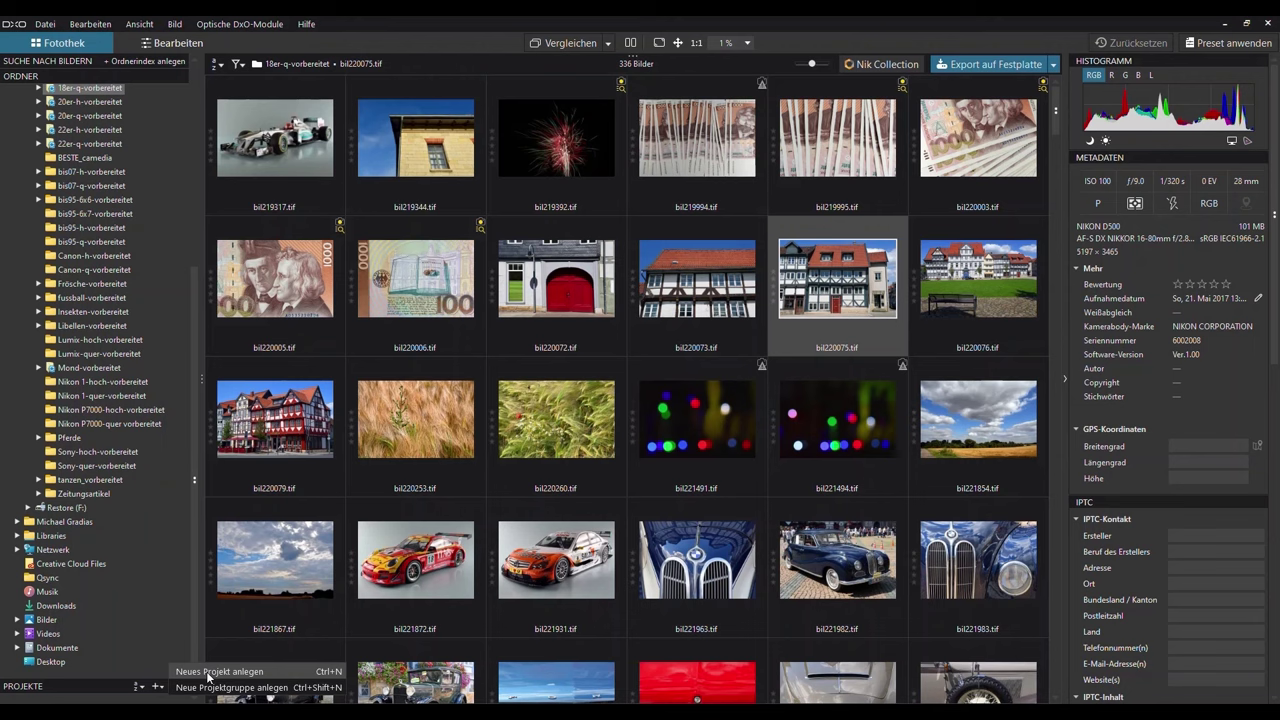
pyautogui.click(208, 673)
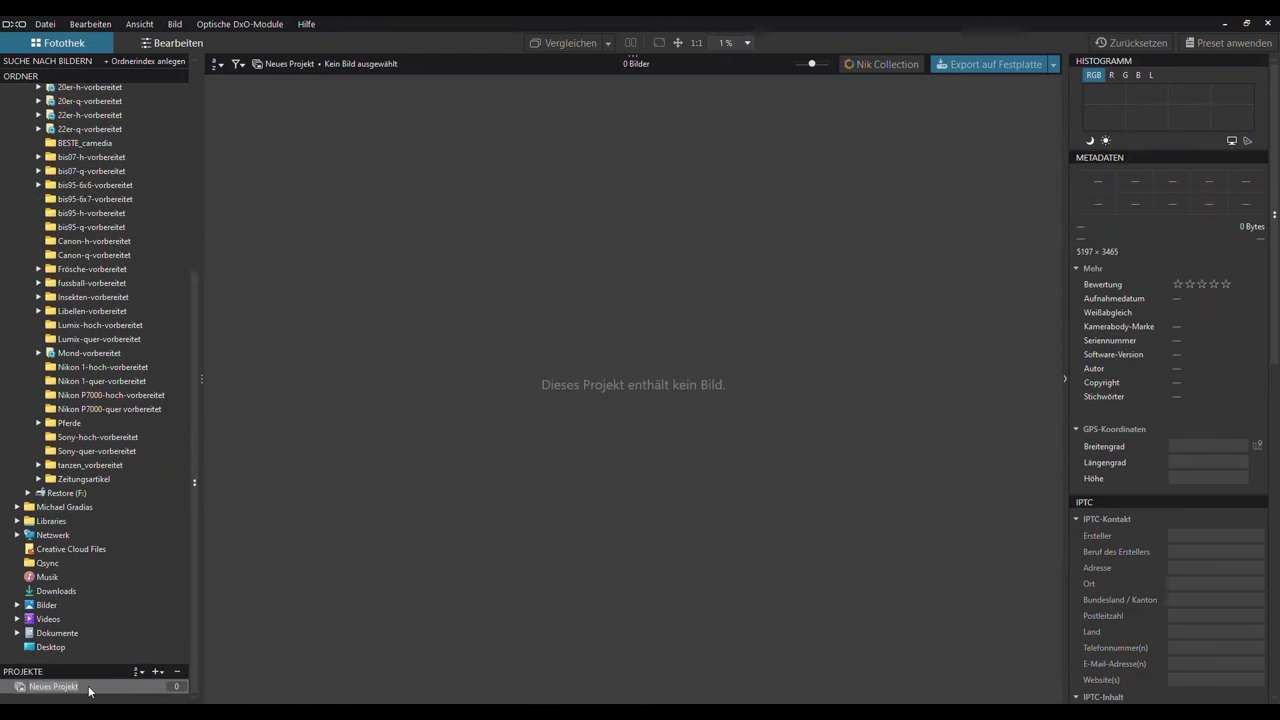
pyautogui.write('Rennsport')
pyautogui.click(89, 688)
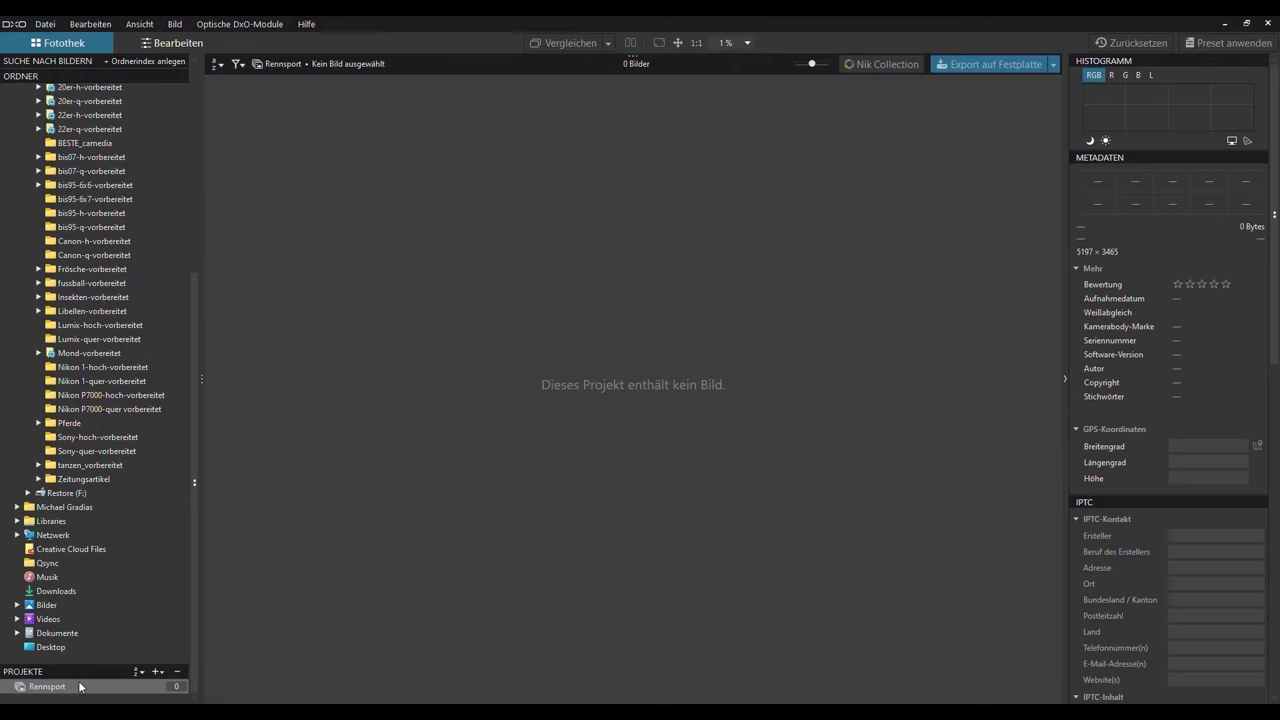
# Add bil233481.tif, copy 1 of bil233518.tif, bil233529.tif, bil233534.tif and bil233536.tif from the folder 20er-q-vorbereitet to the Rennsport project.
pyautogui.click(84, 106)
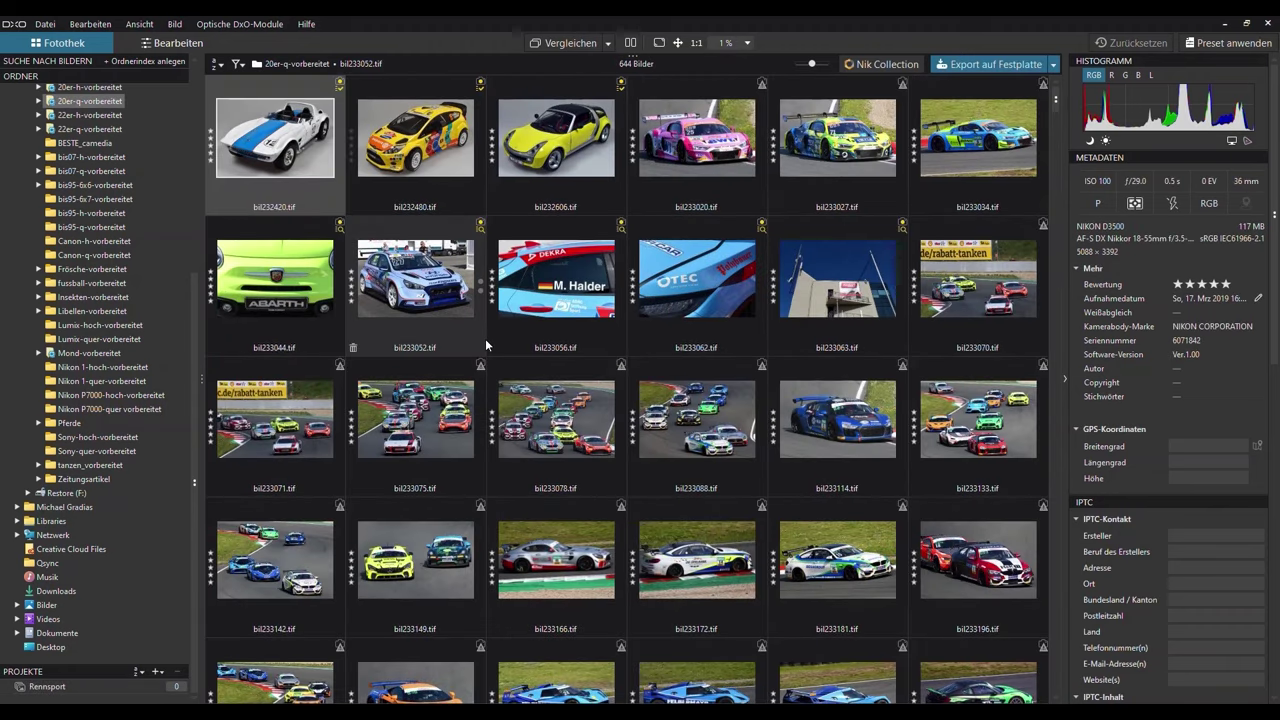
pyautogui.scroll(-5, 498, 360)
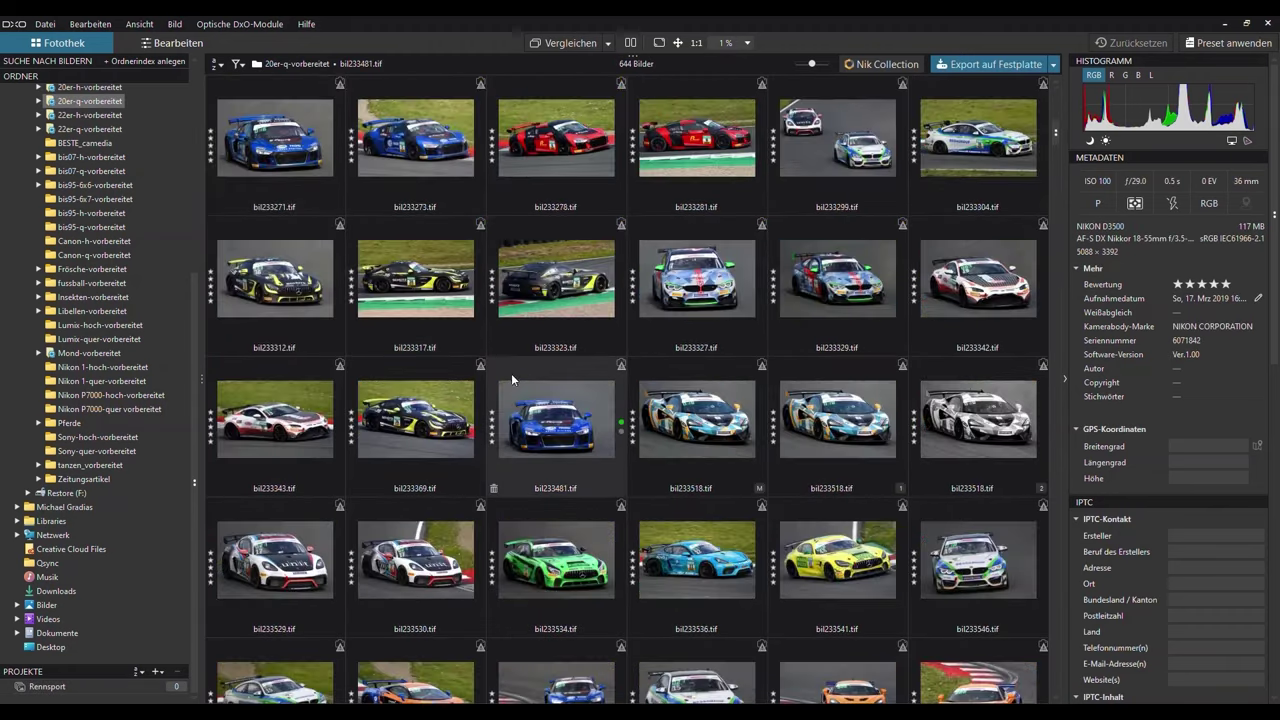
pyautogui.click(525, 395)
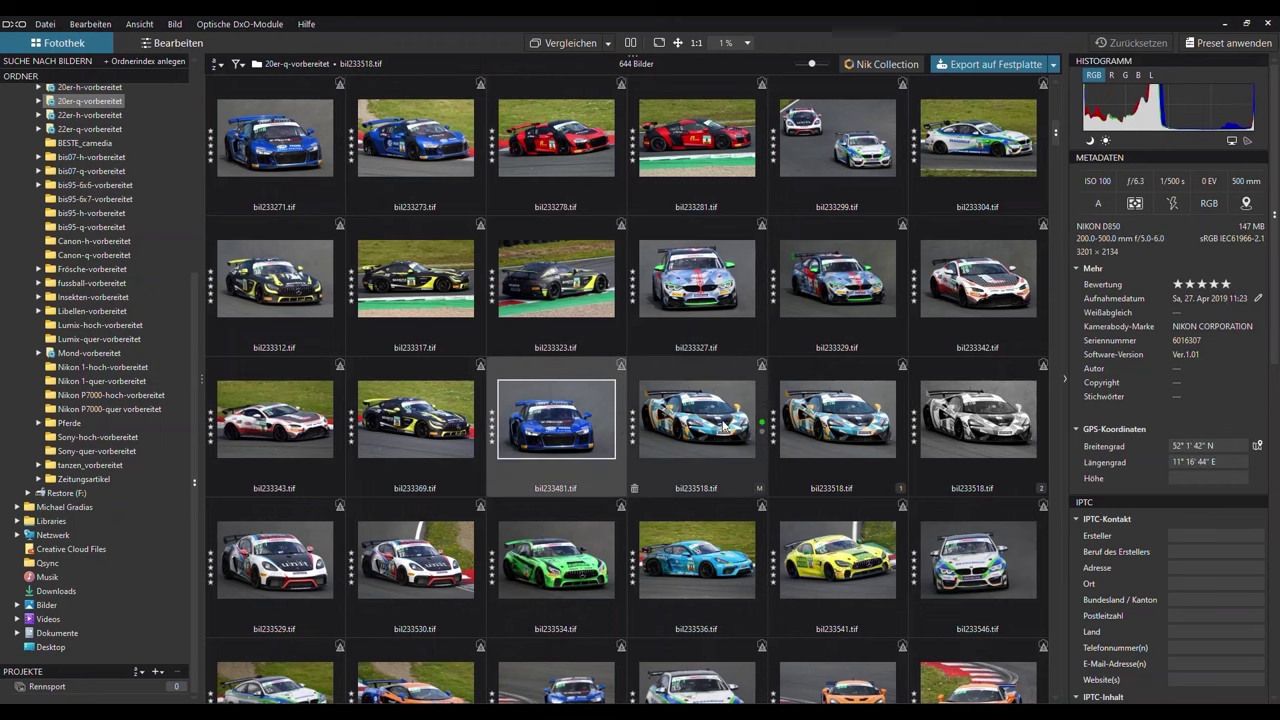
pyautogui.keyDown('ctrl'); pyautogui.click(832, 423); pyautogui.keyUp('ctrl')
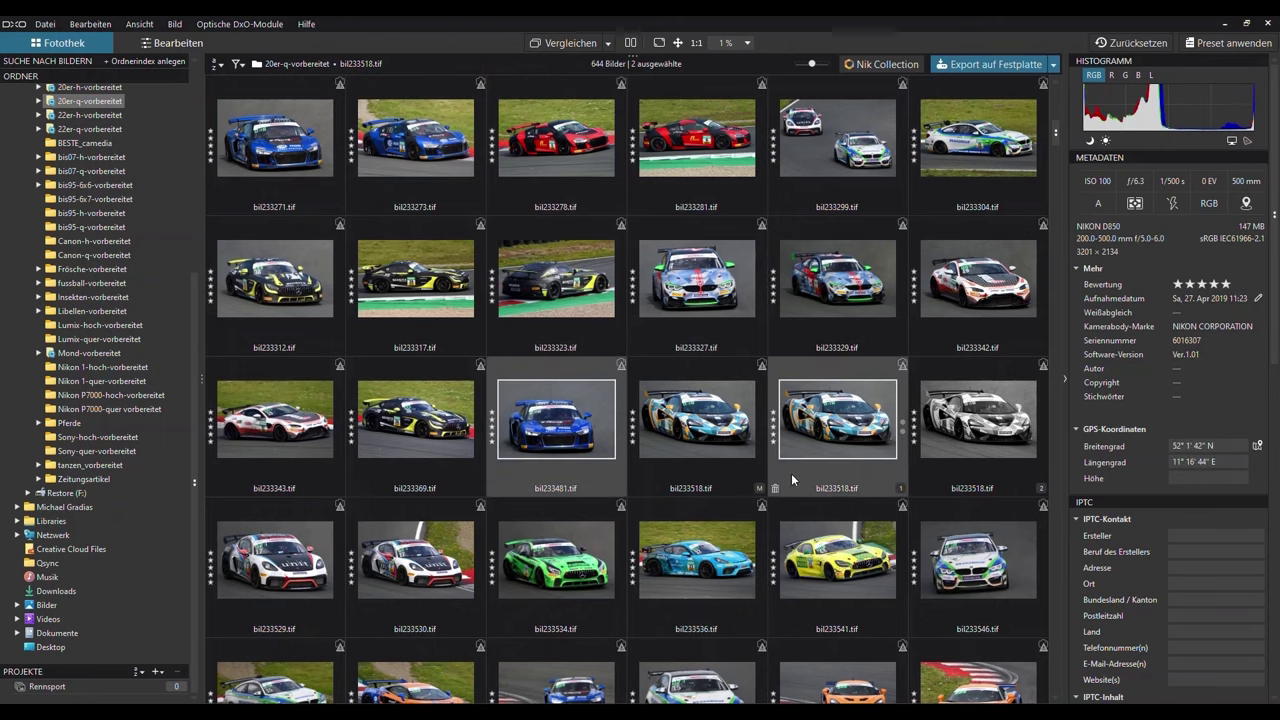
pyautogui.keyDown('ctrl'); pyautogui.click(737, 549); pyautogui.keyUp('ctrl')
pyautogui.keyDown('ctrl'); pyautogui.click(572, 572); pyautogui.keyUp('ctrl')
pyautogui.keyDown('ctrl'); pyautogui.click(276, 572); pyautogui.keyUp('ctrl')
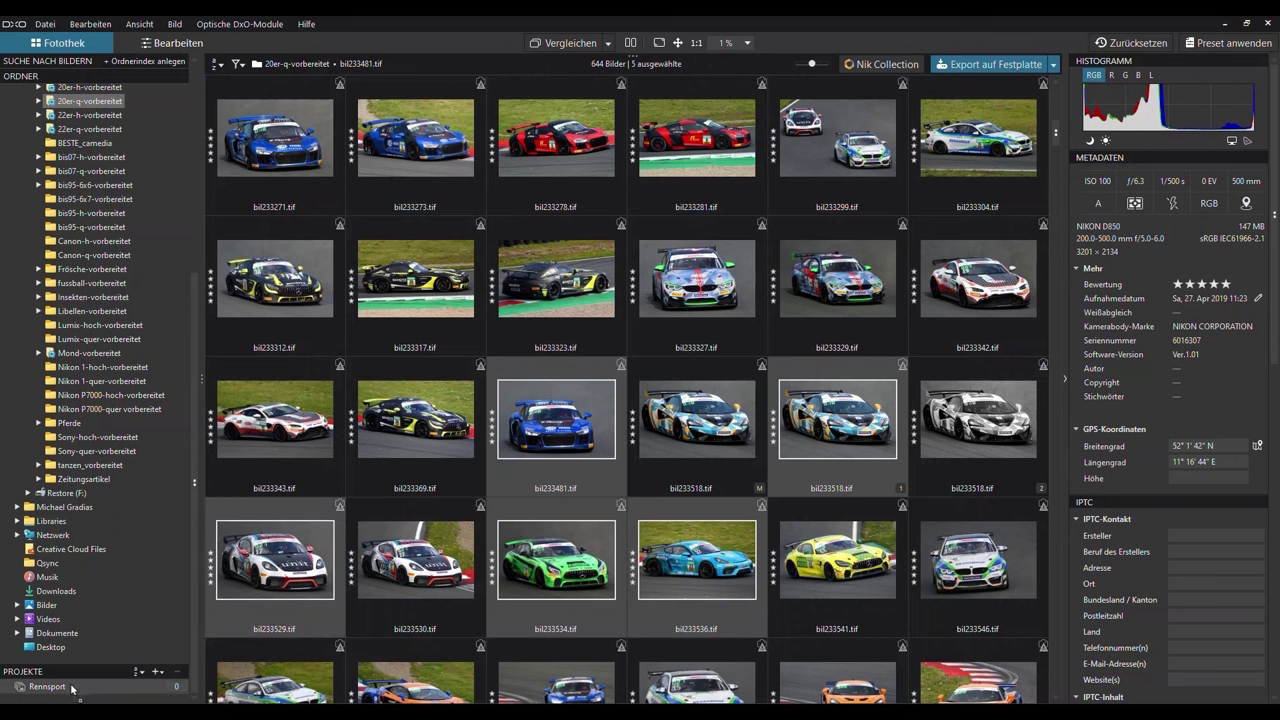
pyautogui.moveTo(60, 692); pyautogui.dragTo(62, 692)
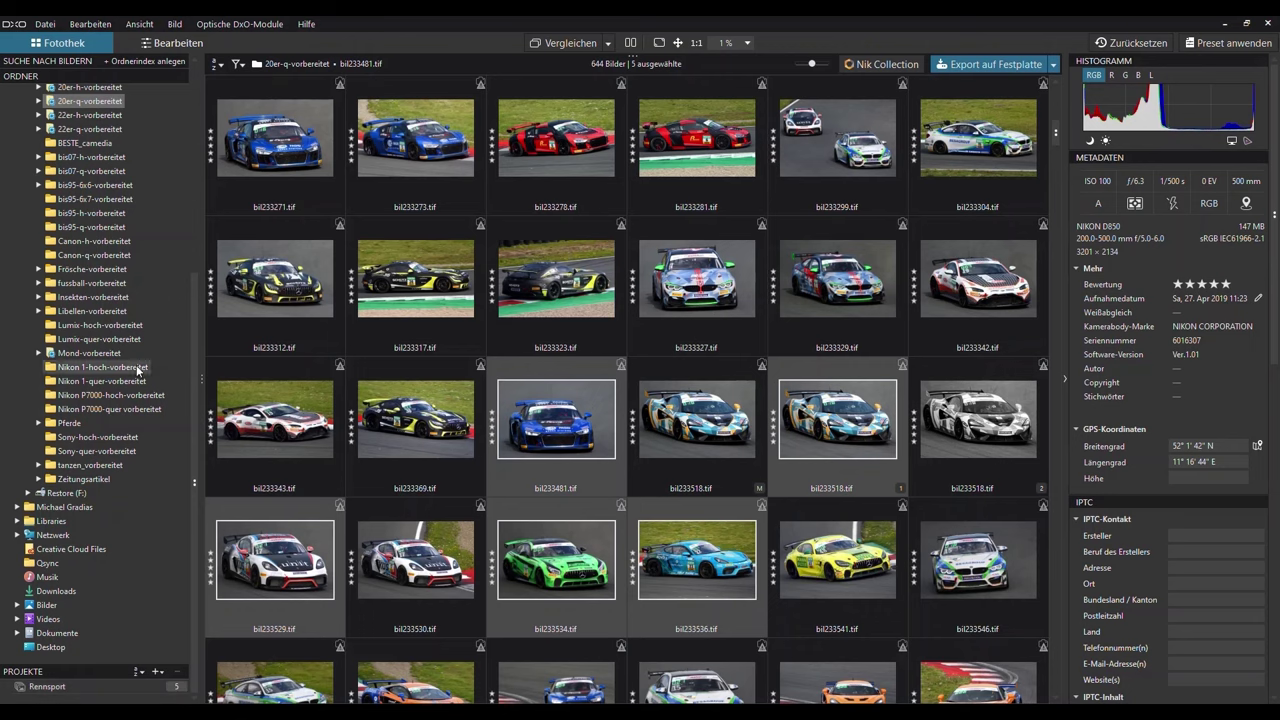
# Add bil221872.tif and bil221931.tif from the folder 18er-q-vorbereitet to the Rennsport project, and show the project's images.
pyautogui.scroll(3, 133, 342)
pyautogui.click(92, 201)
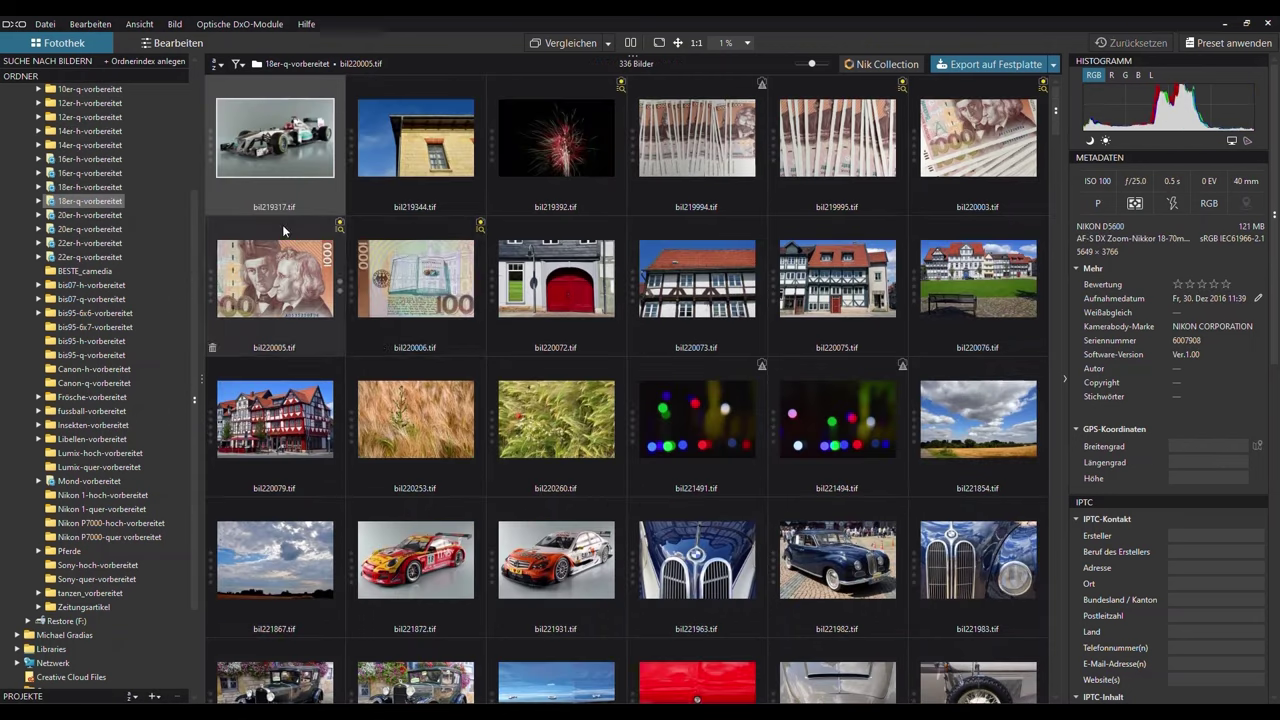
pyautogui.click(418, 558)
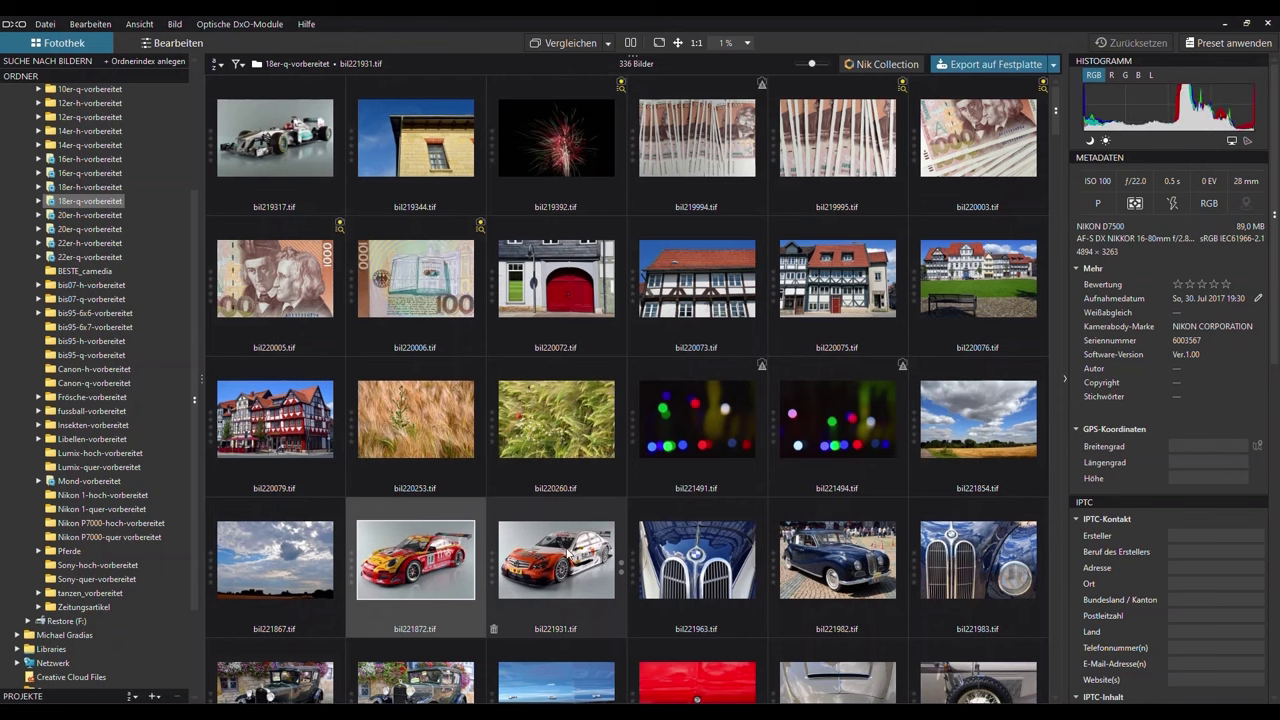
pyautogui.keyDown('ctrl'); pyautogui.click(568, 553); pyautogui.keyUp('ctrl')
pyautogui.scroll(-3, 140, 522)
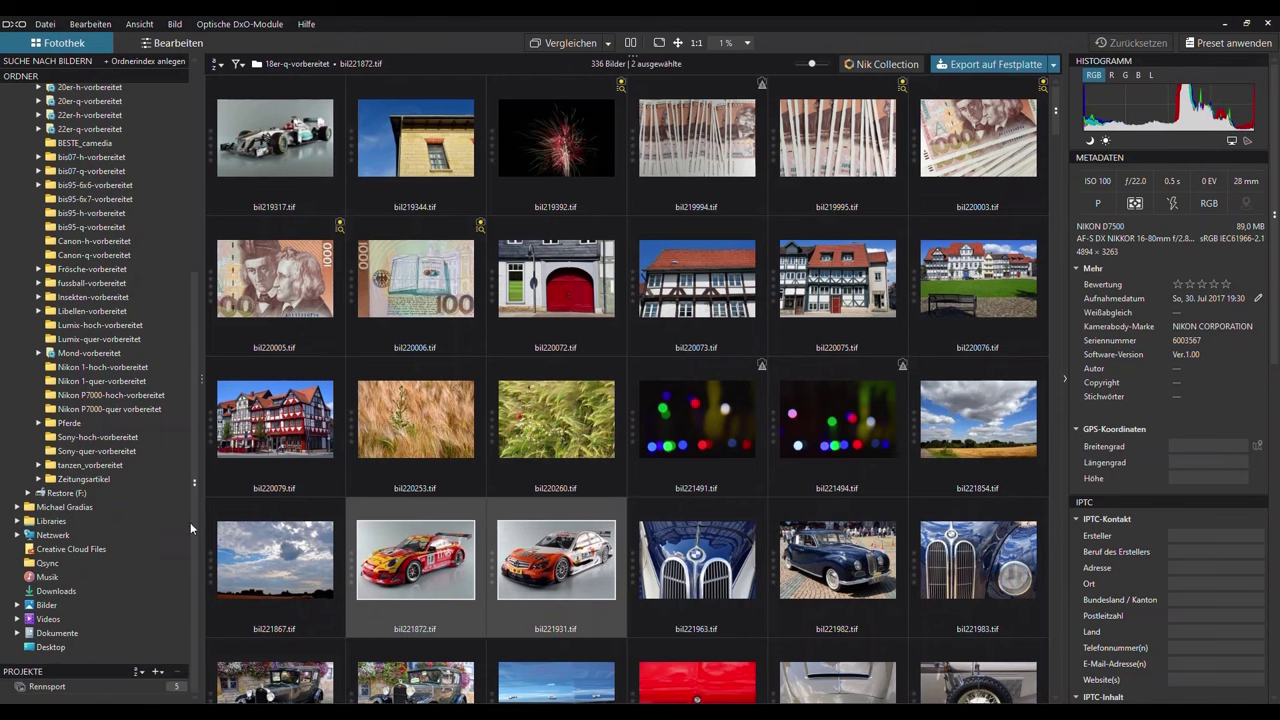
pyautogui.moveTo(408, 558); pyautogui.dragTo(62, 692)
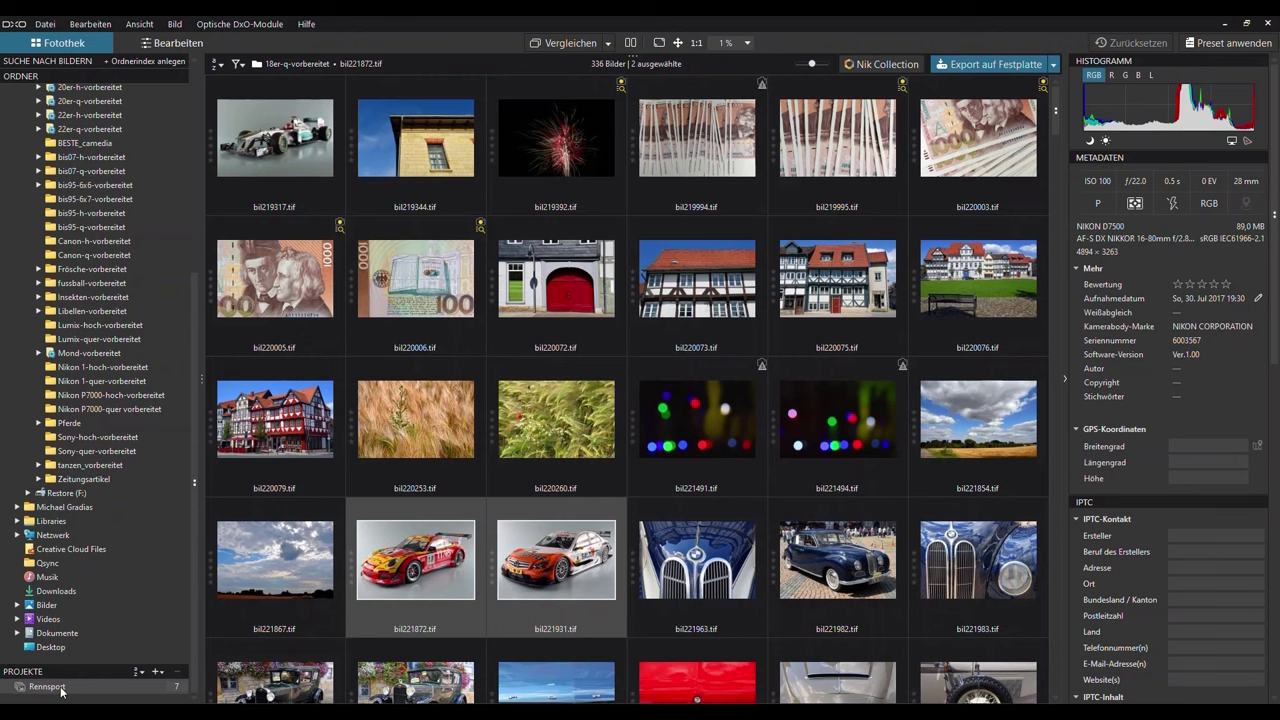
pyautogui.click(60, 688)
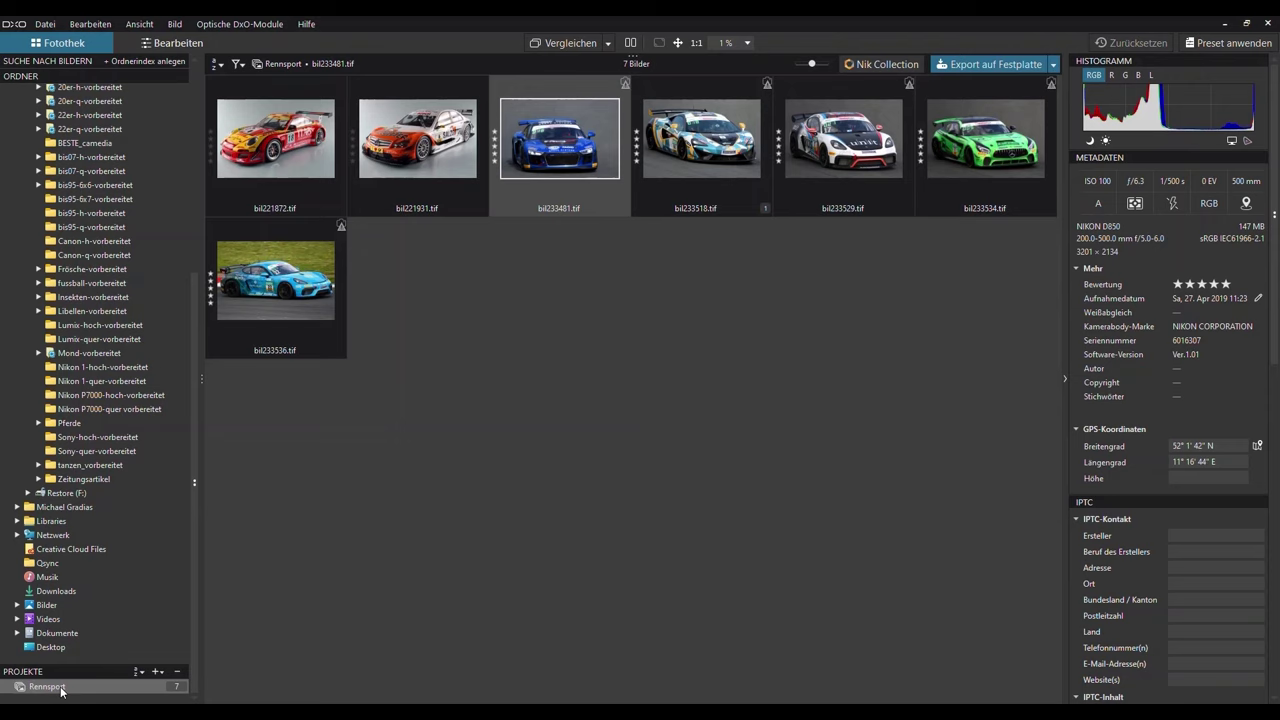
# Show the folder 20er-q-vorbereitet and view the histogram of bil232420.tif for red, green, blue and luminance, ending with RGB.
pyautogui.click(98, 103)
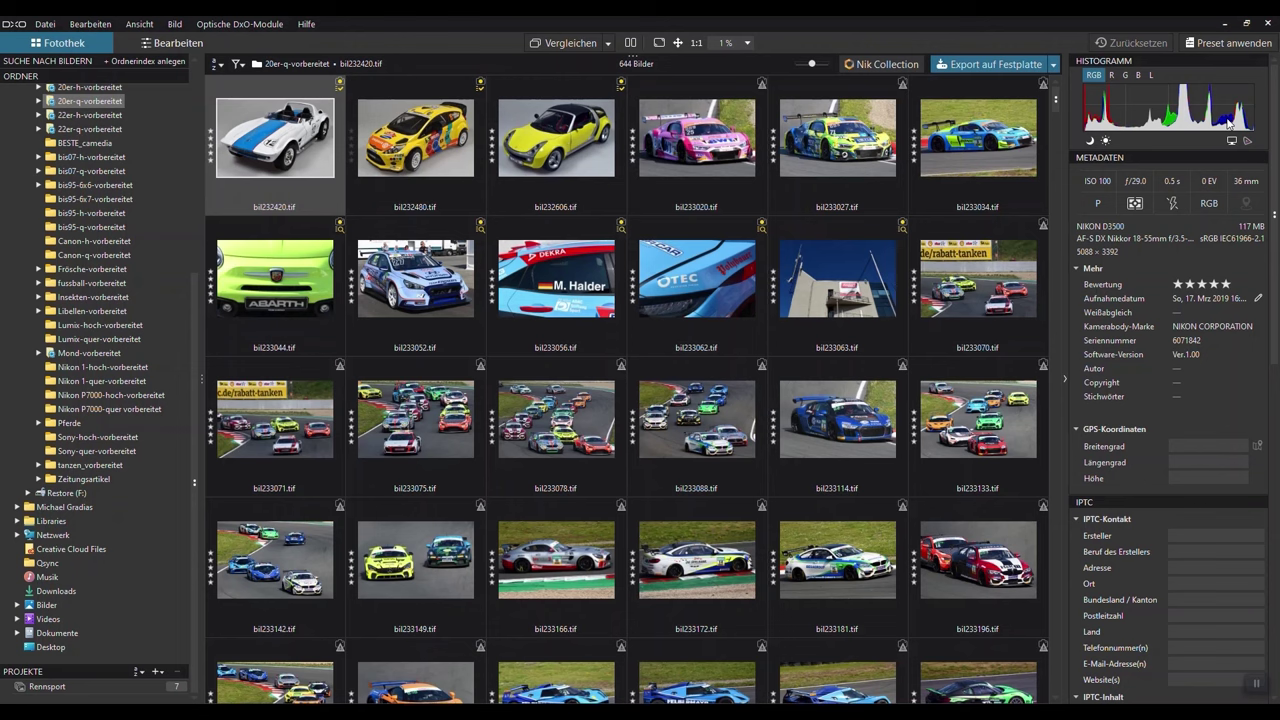
pyautogui.click(1110, 80)
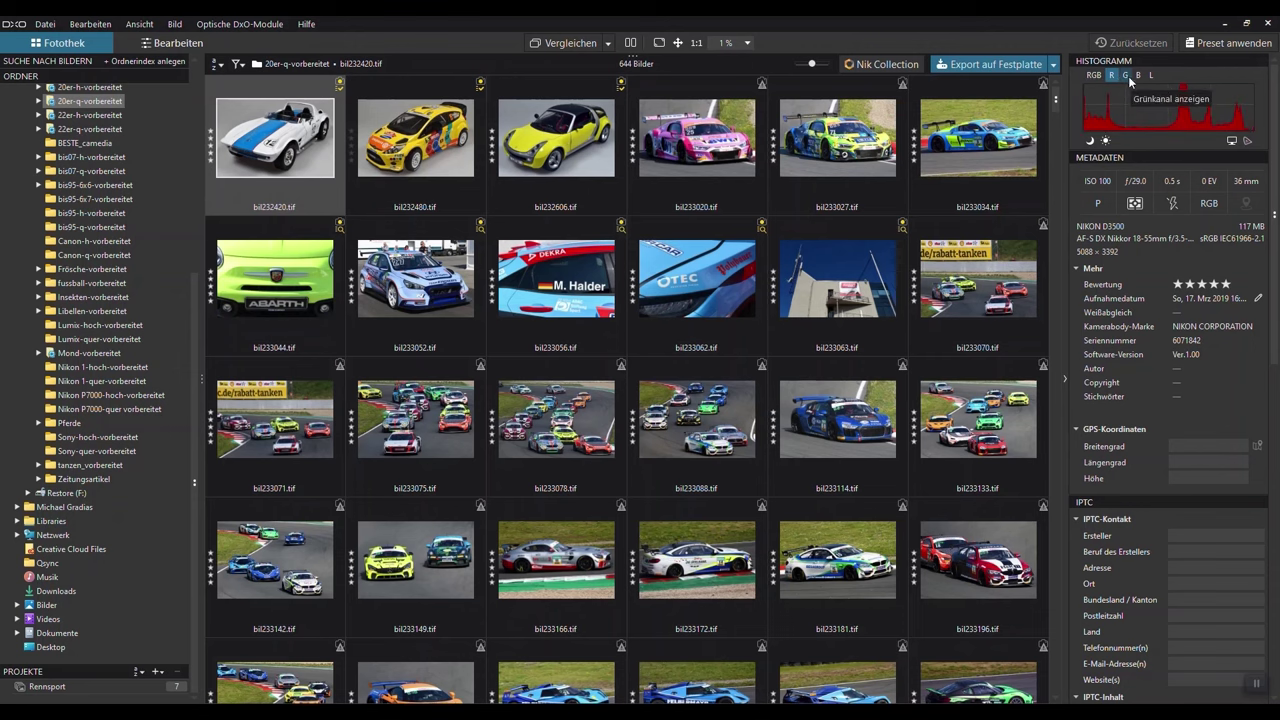
pyautogui.click(1126, 77)
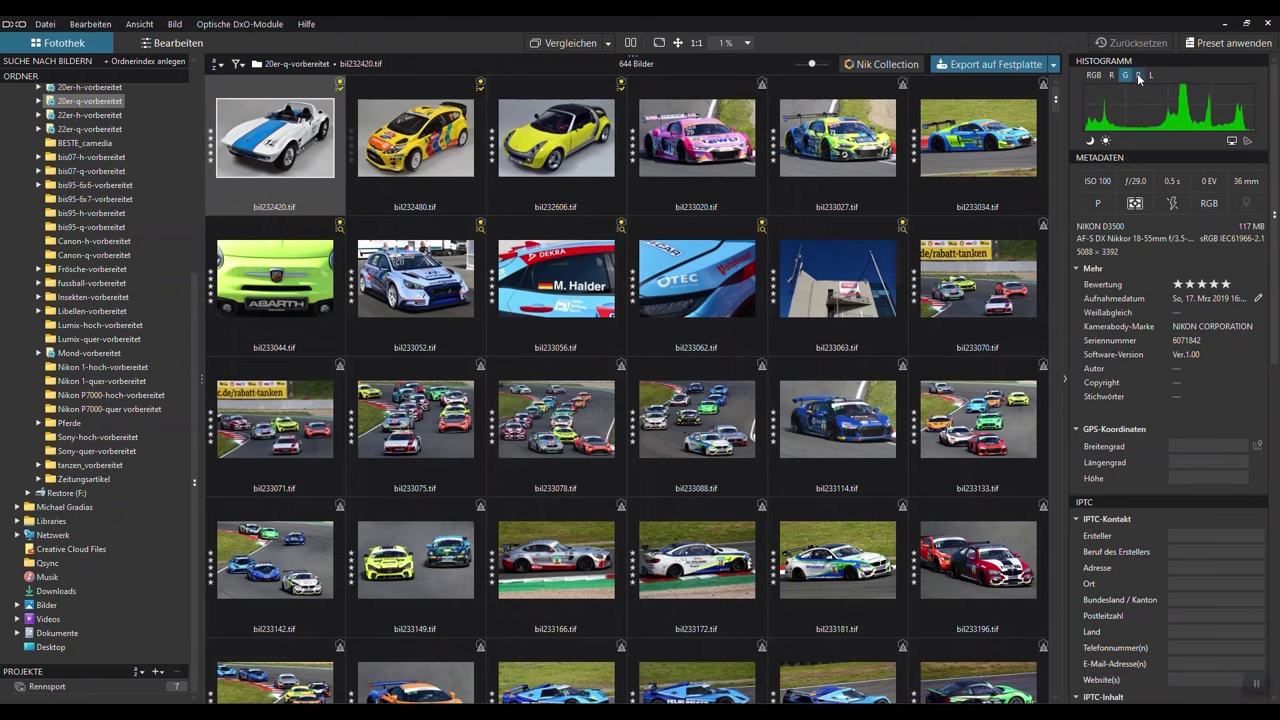
pyautogui.click(1138, 76)
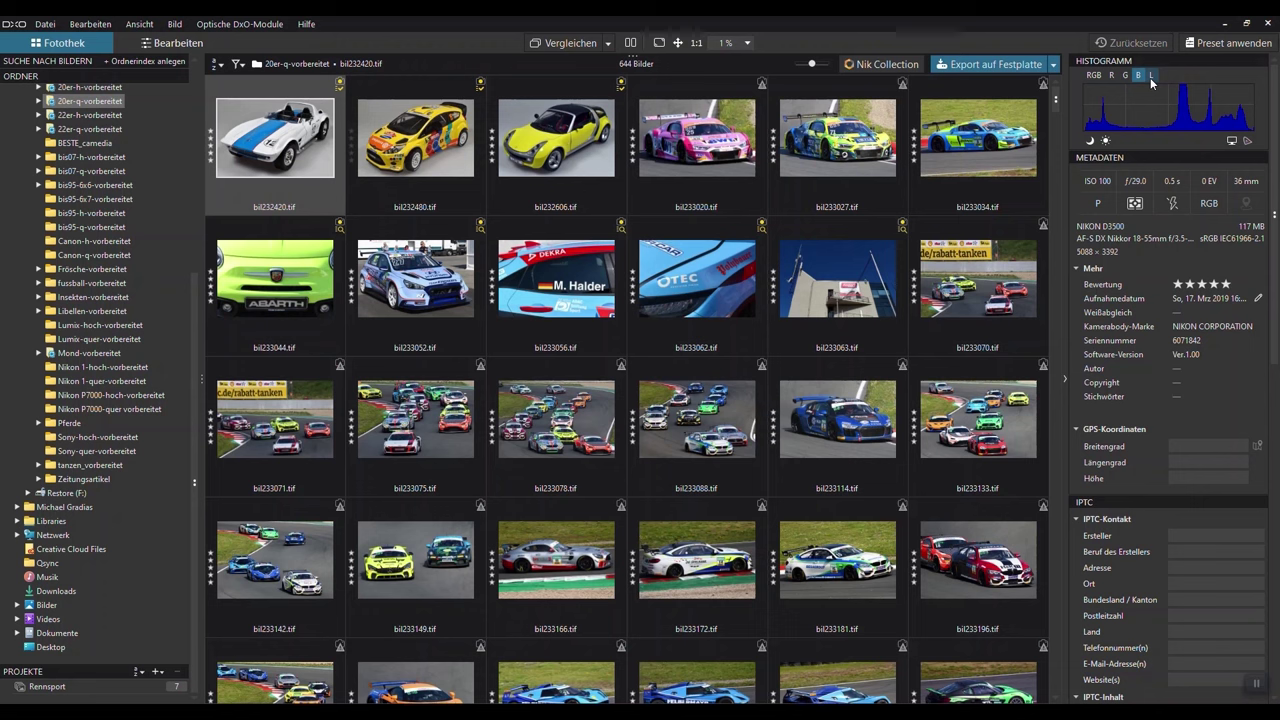
pyautogui.click(1151, 76)
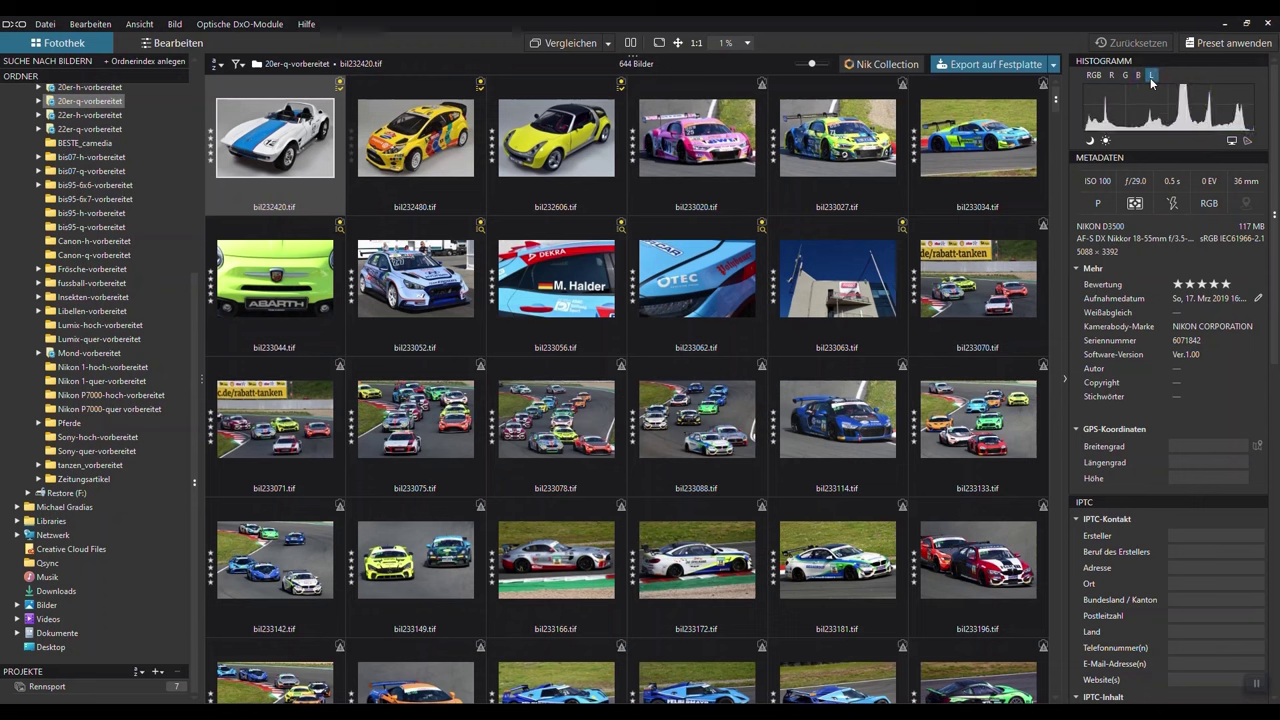
pyautogui.click(1095, 76)
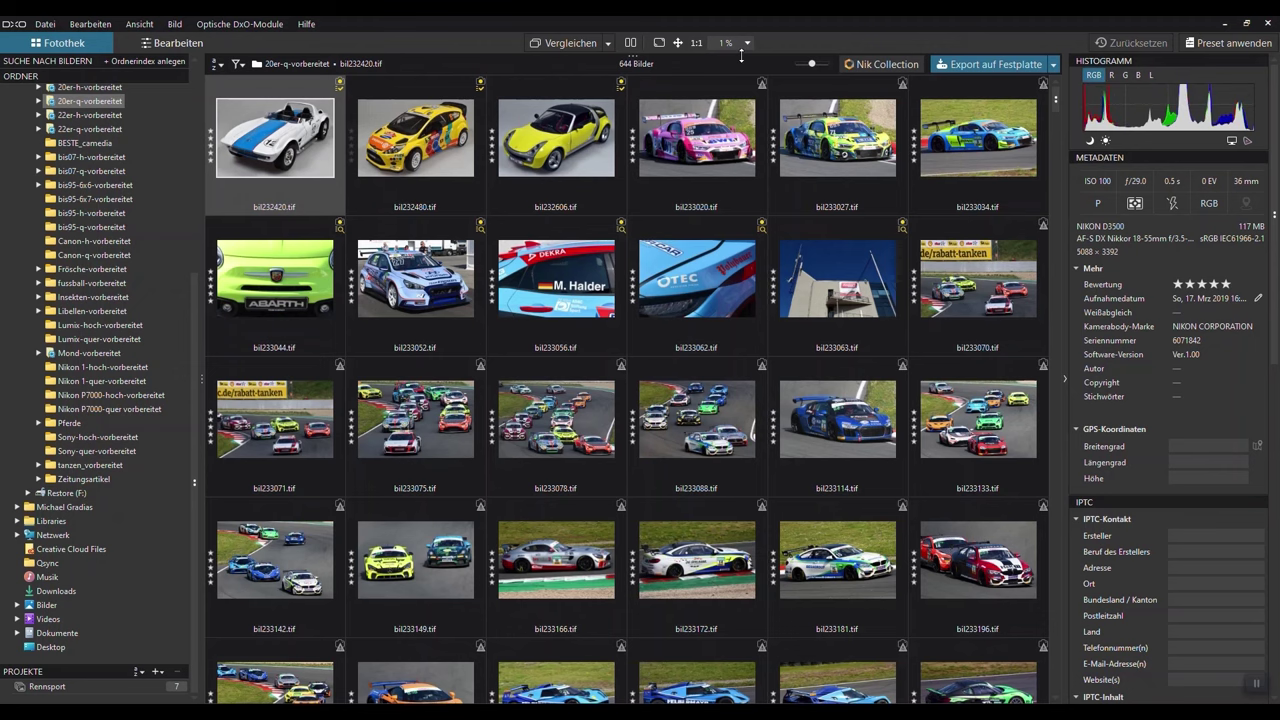
# Enlarge the image preview above the thumbnails, select bil233114.tif and look up its GPS coordinates in Google Maps, closing the map window again.
pyautogui.moveTo(741, 56); pyautogui.dragTo(731, 212)
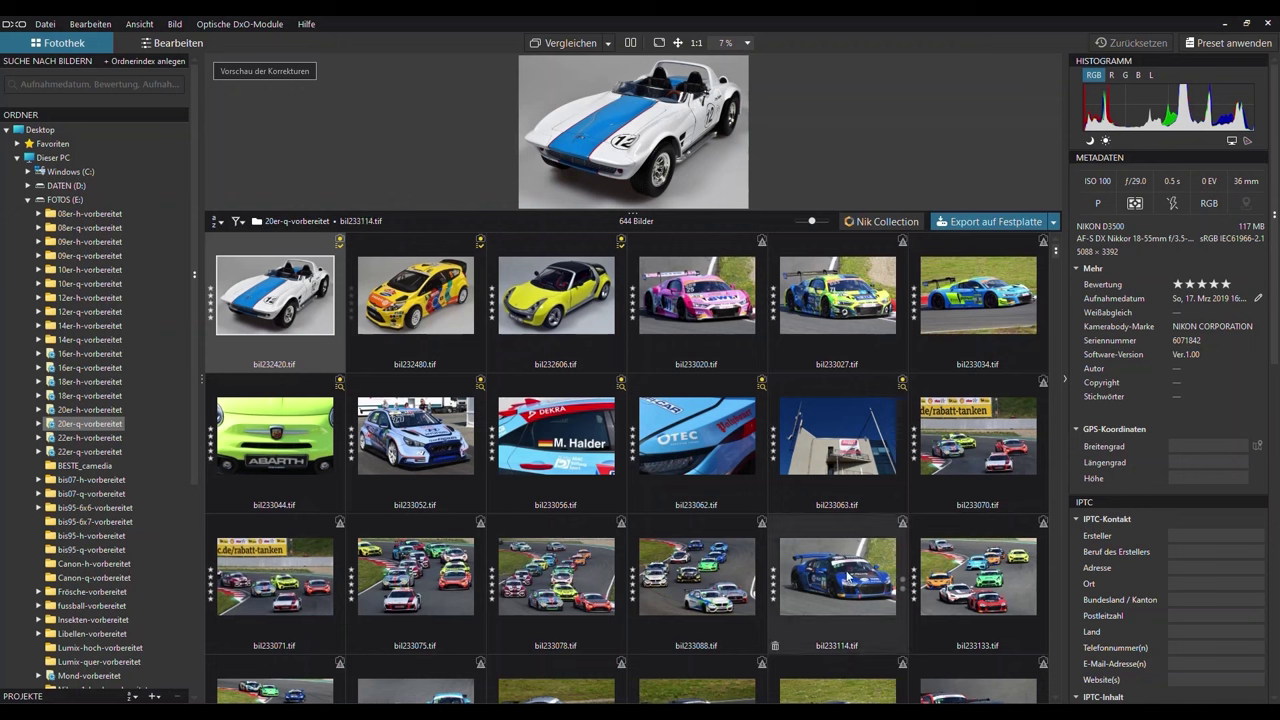
pyautogui.click(868, 545)
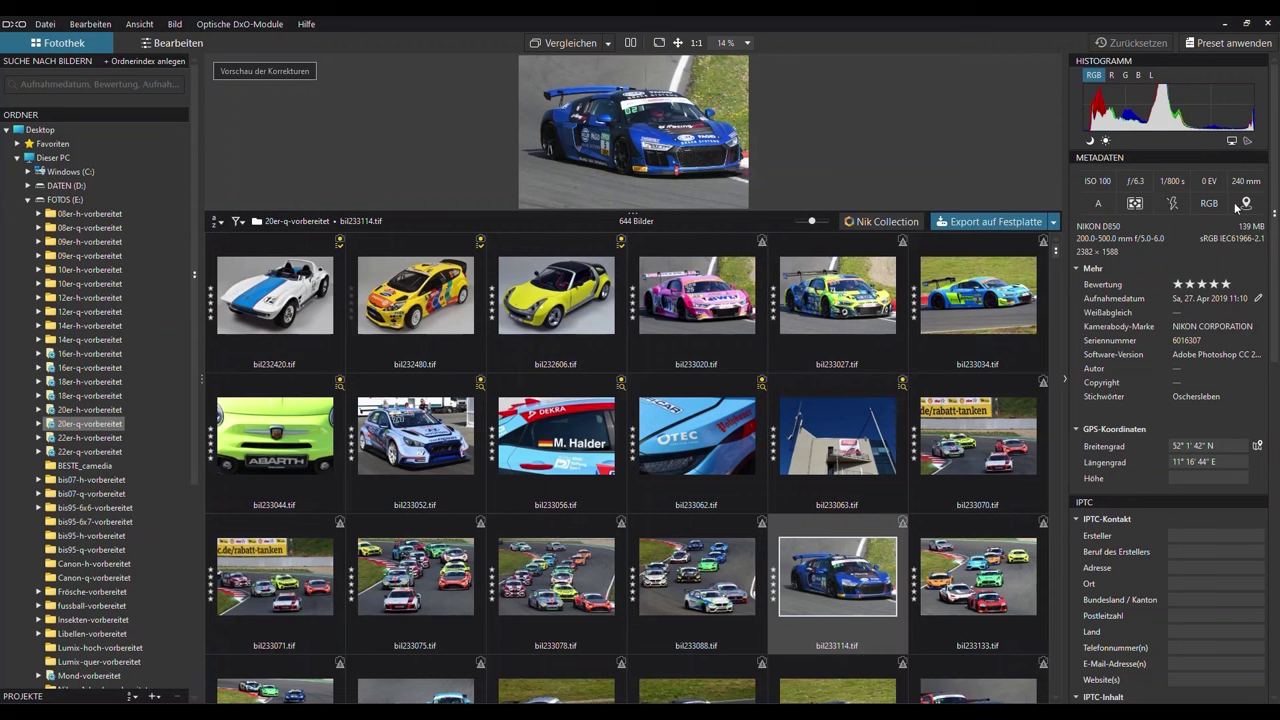
pyautogui.moveTo(1249, 209)
pyautogui.click(1190, 286)
pyautogui.click(1226, 285)
pyautogui.click(1258, 446)
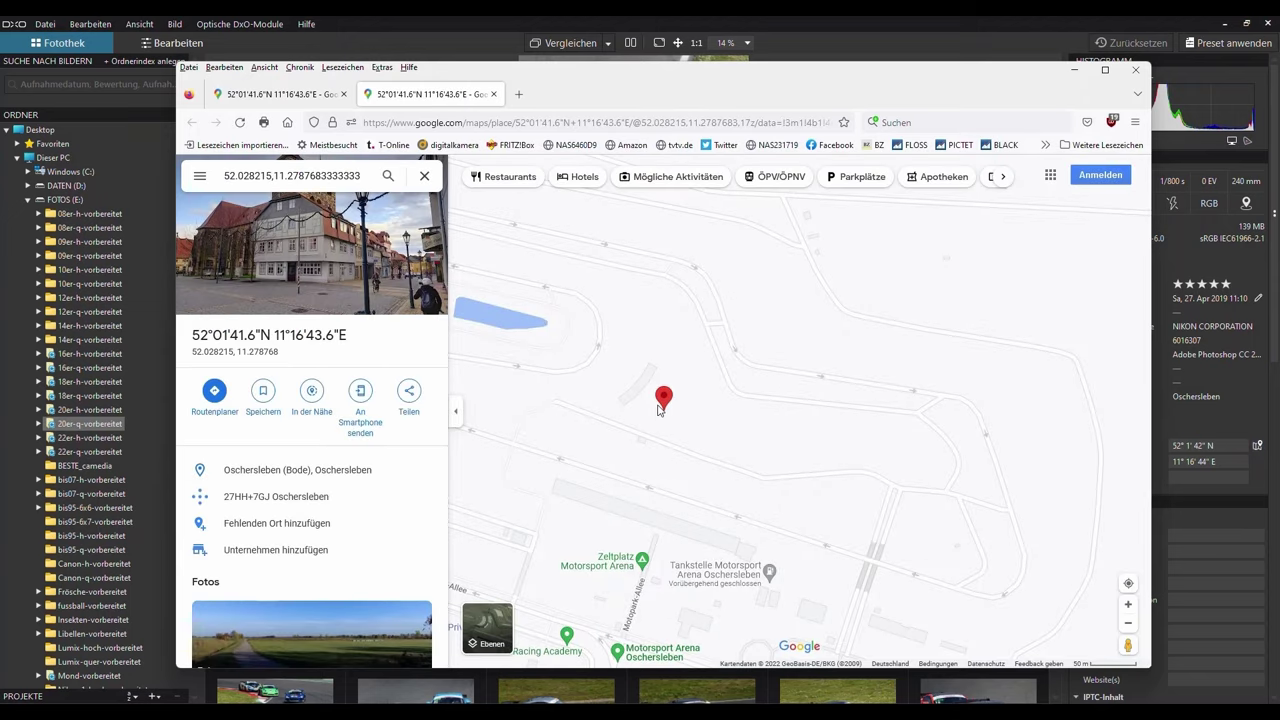
pyautogui.hotkey('alt', 'F4')
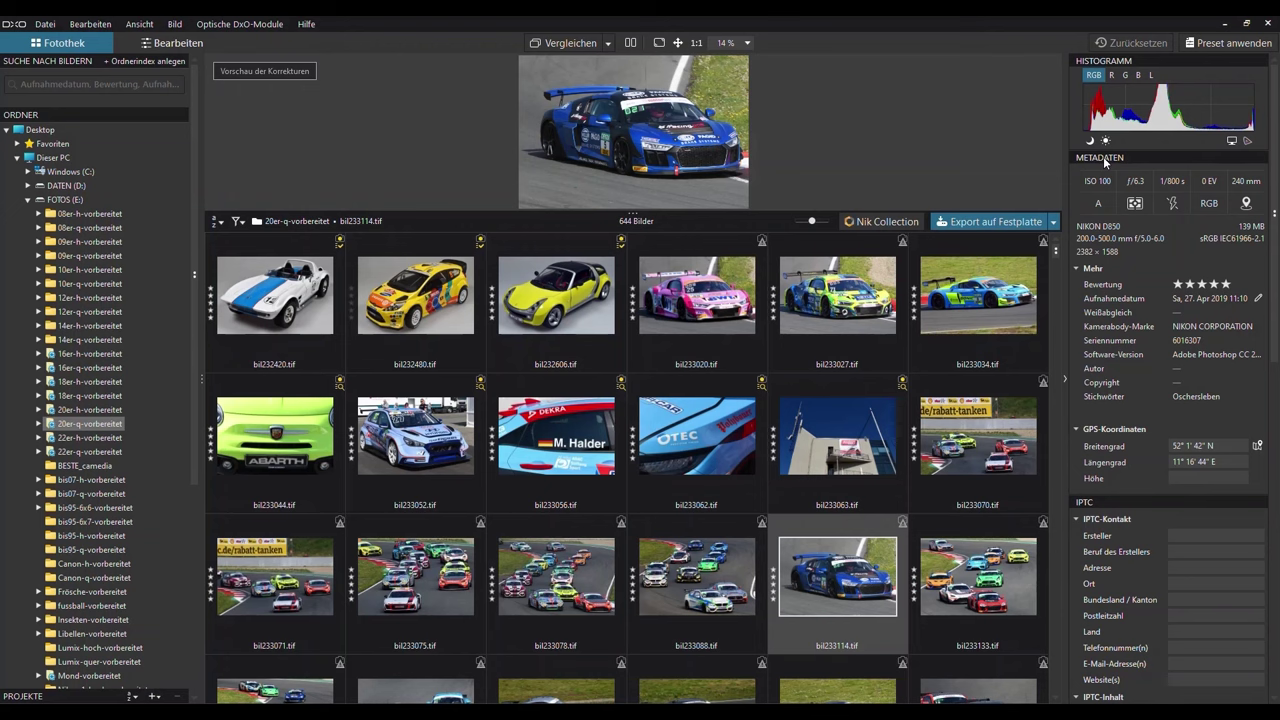
# Collapse the Metadaten section, look through the IPTC fields and collapse that section too, so the image's Stichwörter and keyword list are shown.
pyautogui.click(1105, 161)
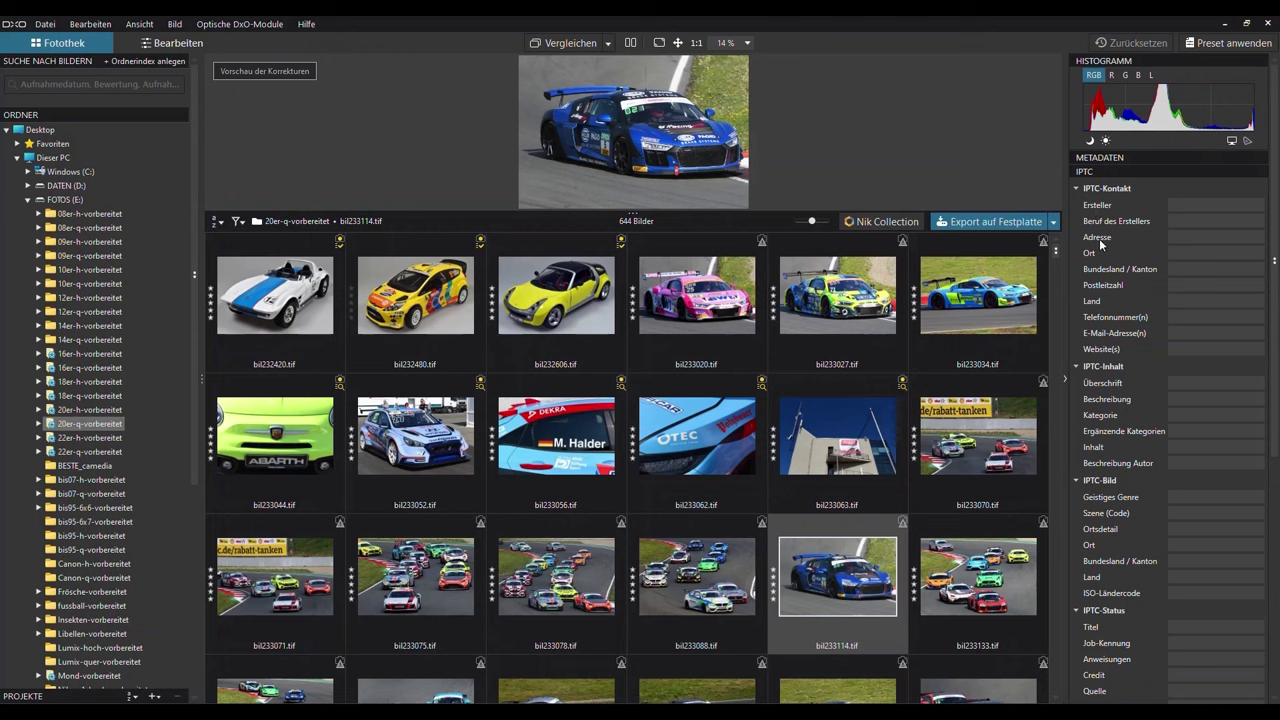
pyautogui.scroll(-6, 1100, 230)
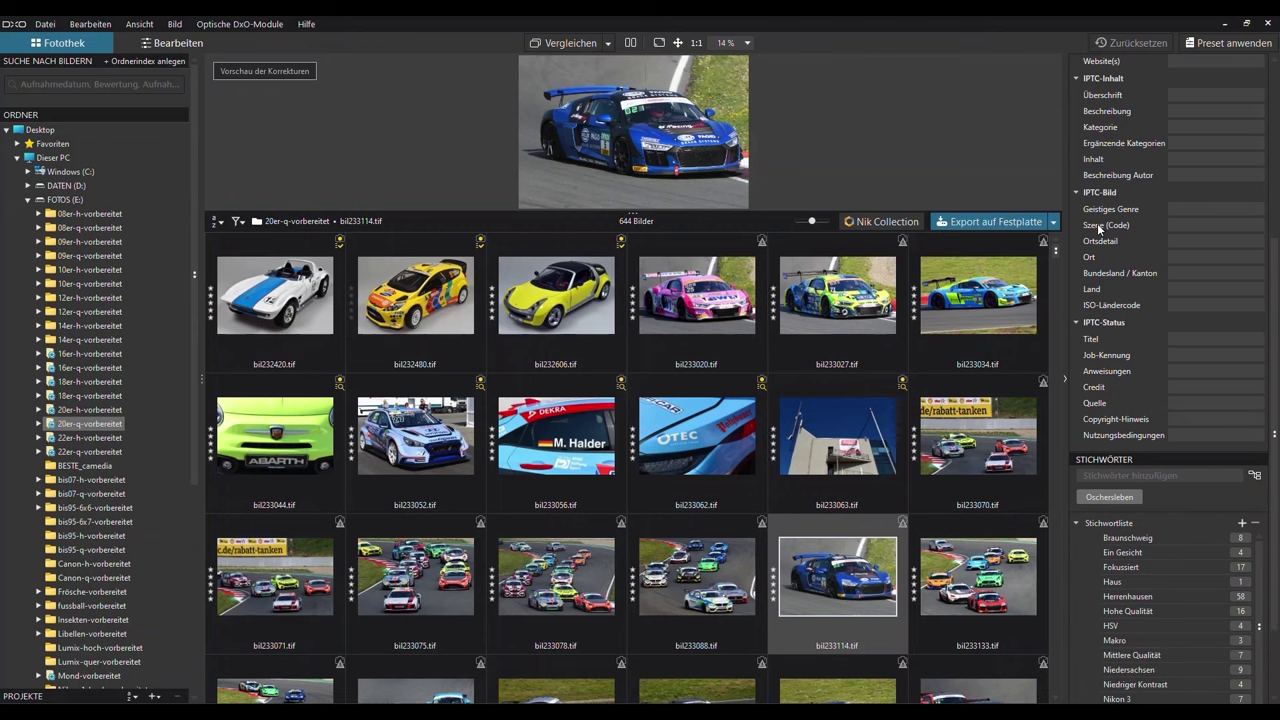
pyautogui.scroll(5, 1099, 228)
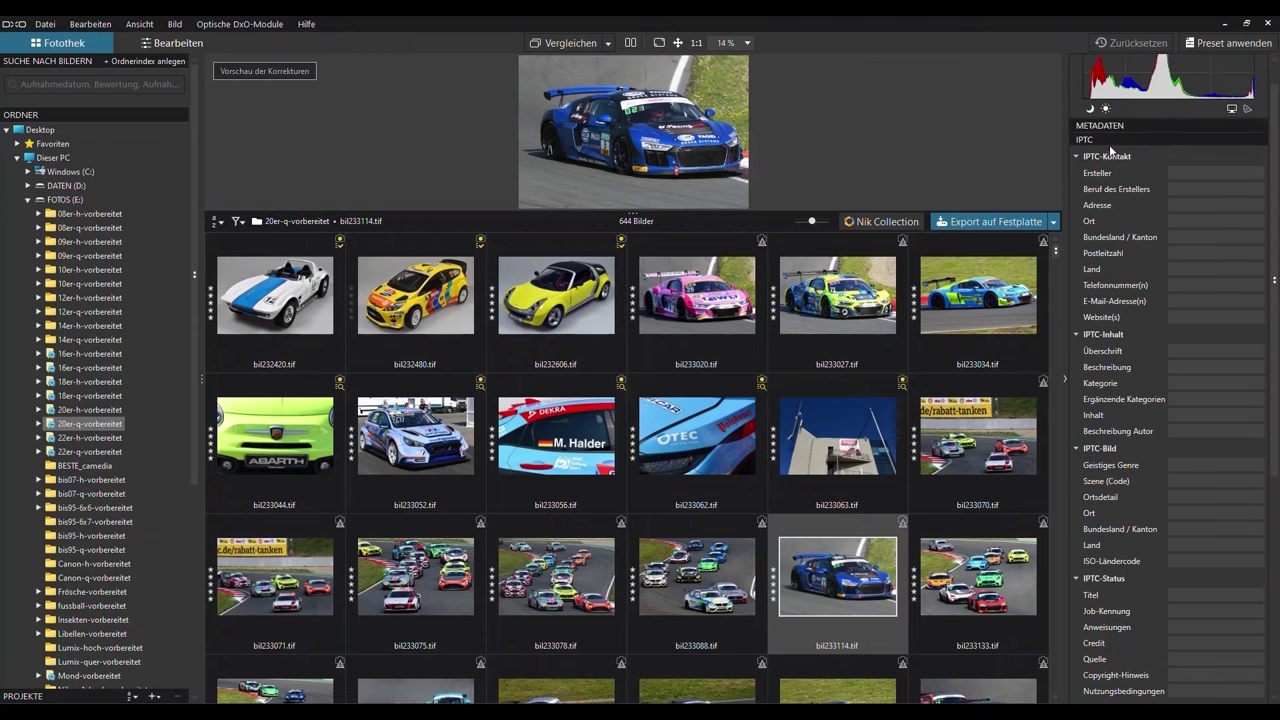
pyautogui.click(1109, 143)
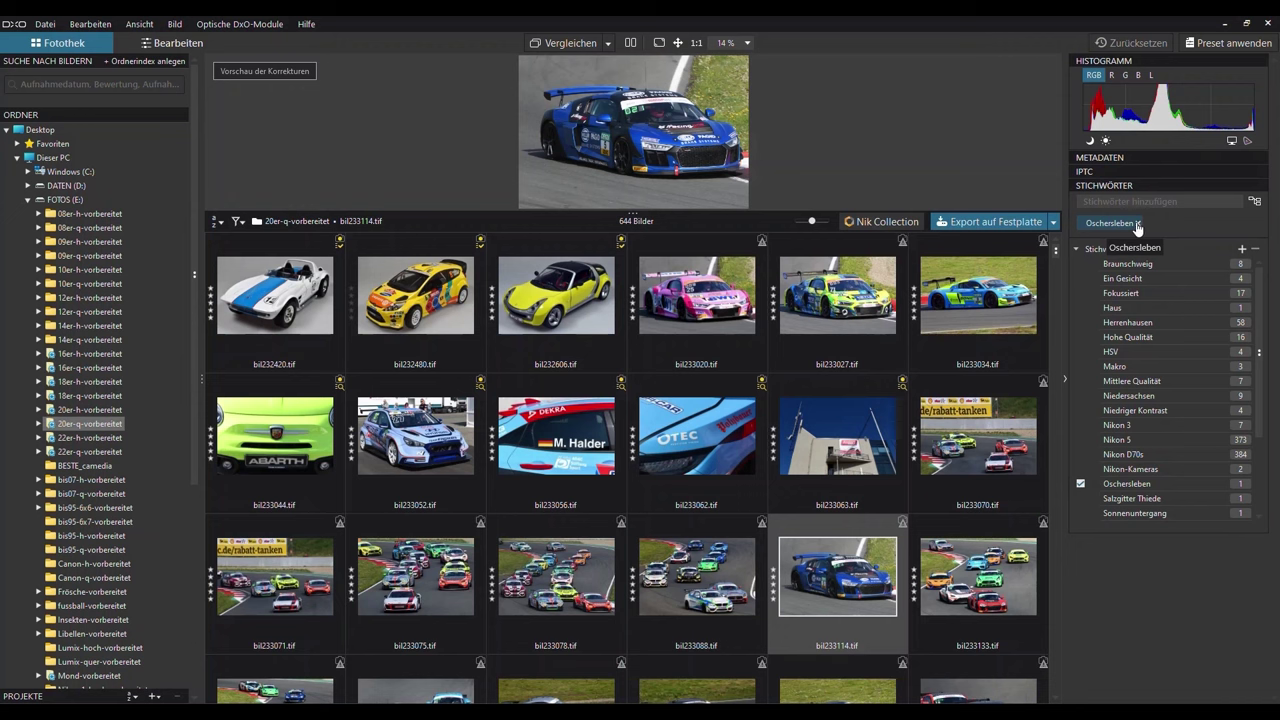
# Open bil233114.tif for editing and switch its view to 1:1.
pyautogui.doubleClick(852, 572)
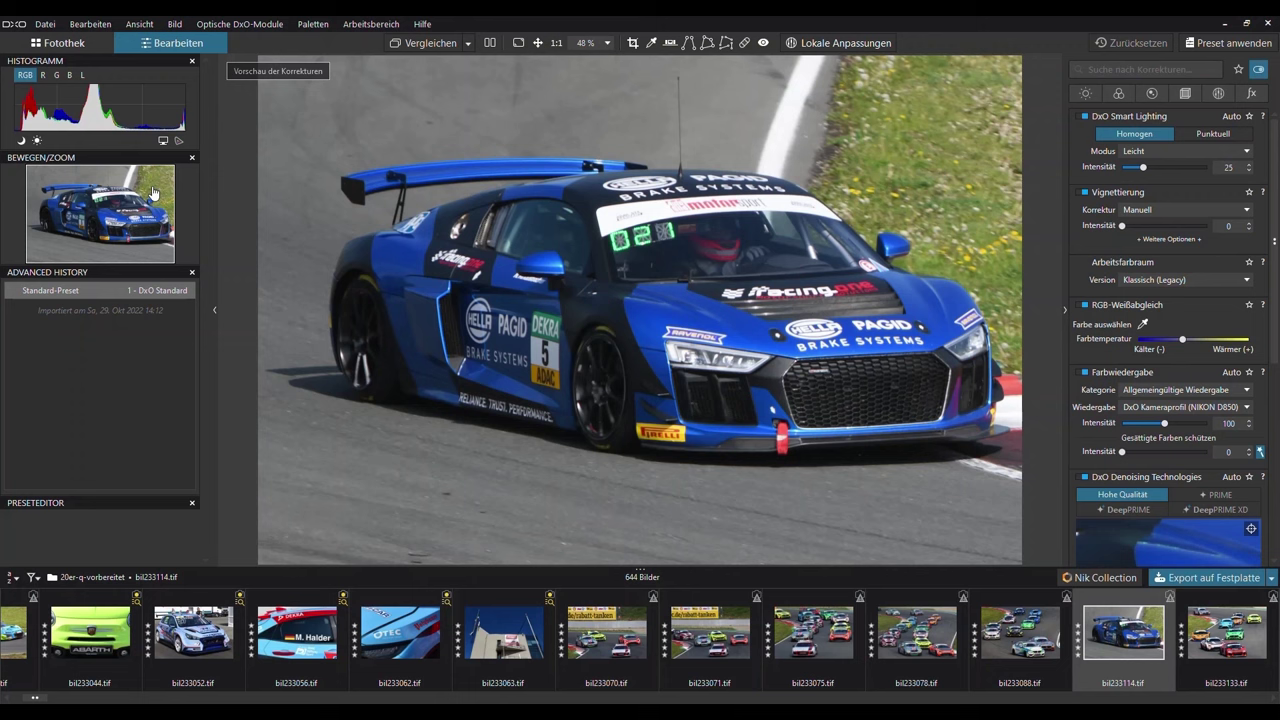
pyautogui.click(554, 44)
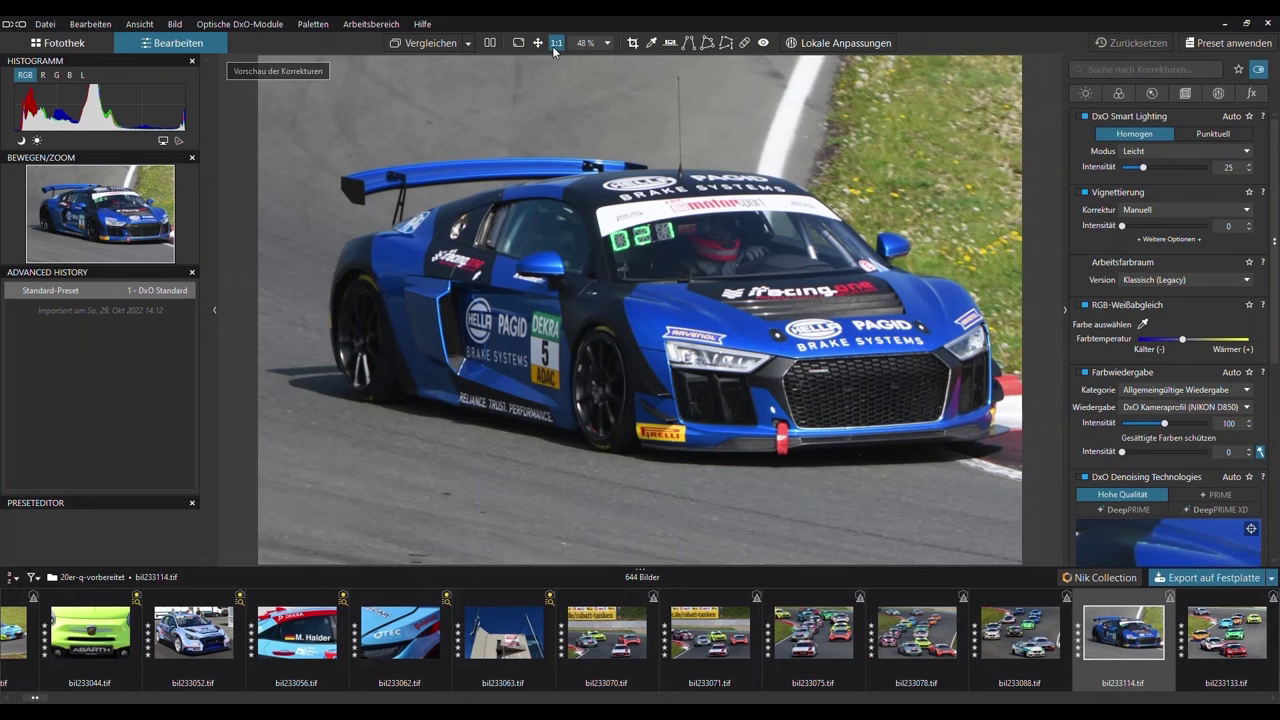